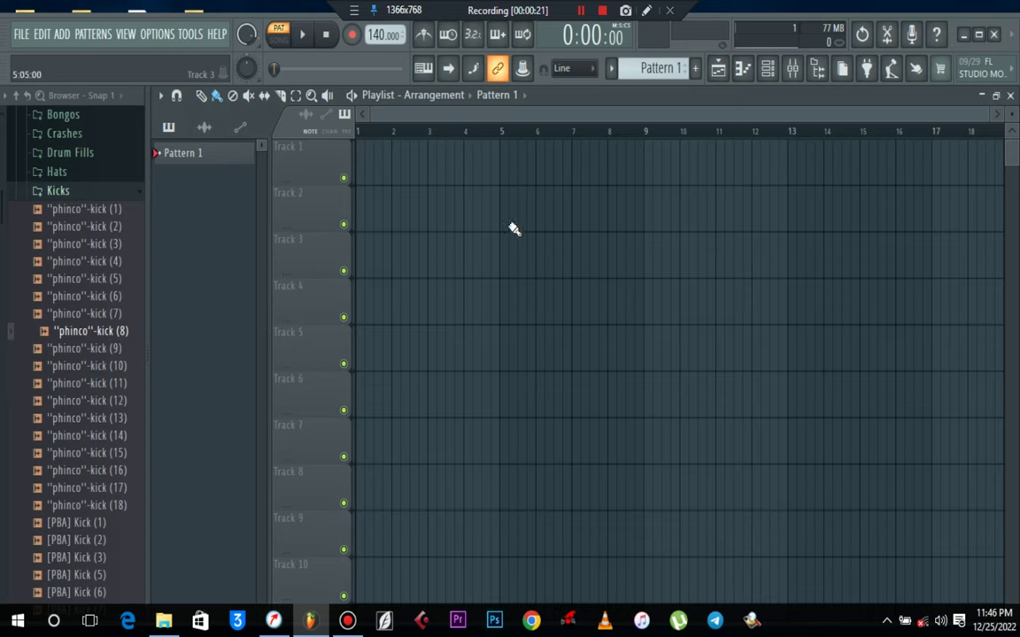
# Show the recent files in the browser and close the playlist to reveal the channel rack
pyautogui.scroll(8, 107, 312)
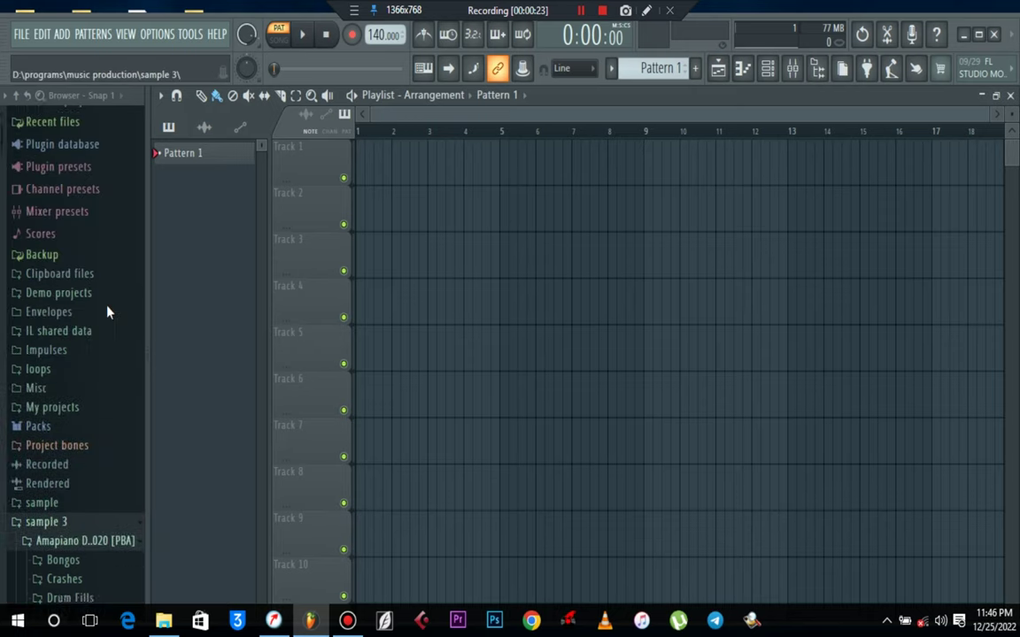
pyautogui.click(69, 138)
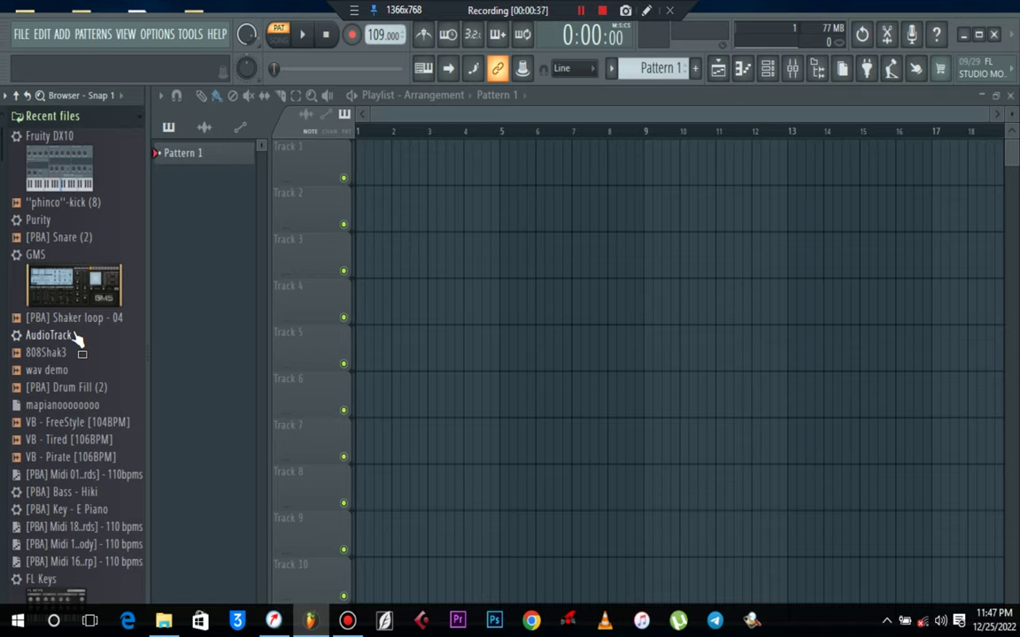
pyautogui.moveTo(75, 337); pyautogui.dragTo(559, 107)
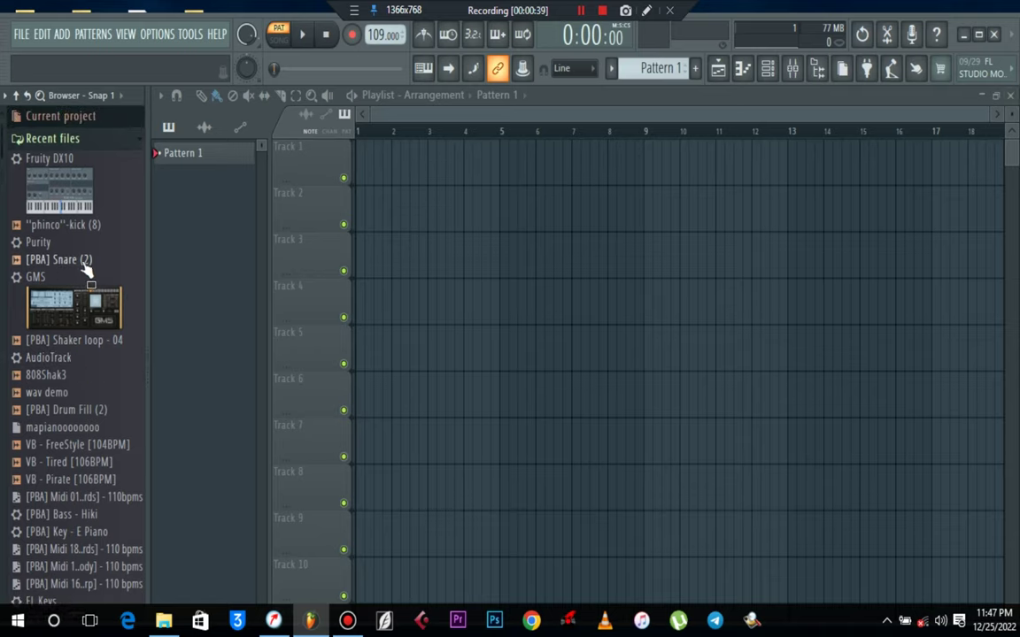
pyautogui.click(1010, 94)
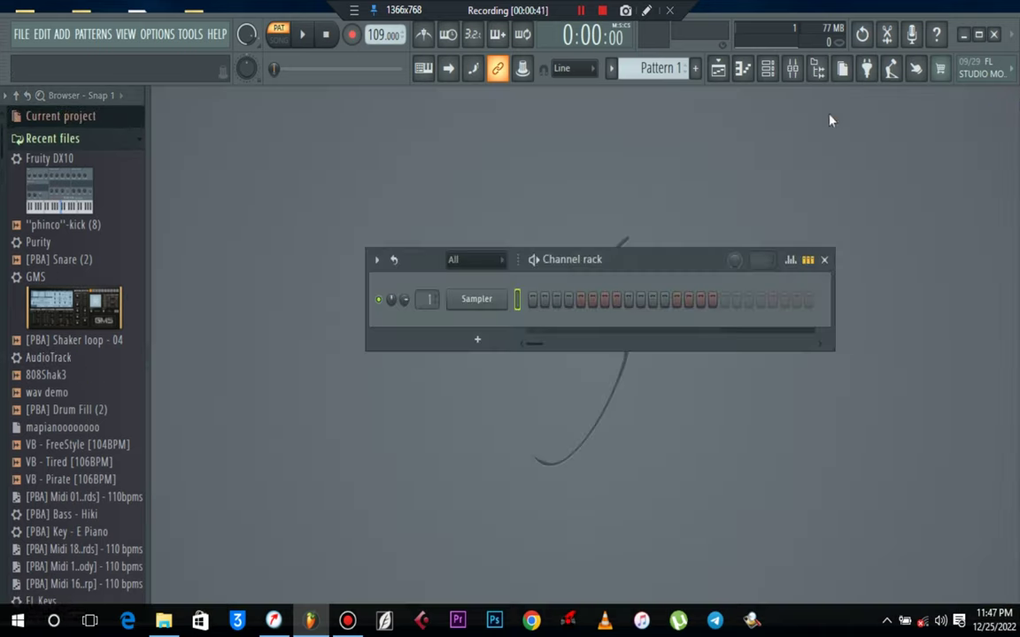
# Audition the recent percussion samples and load 808Shak3 into the Sampler channel
pyautogui.click(49, 260)
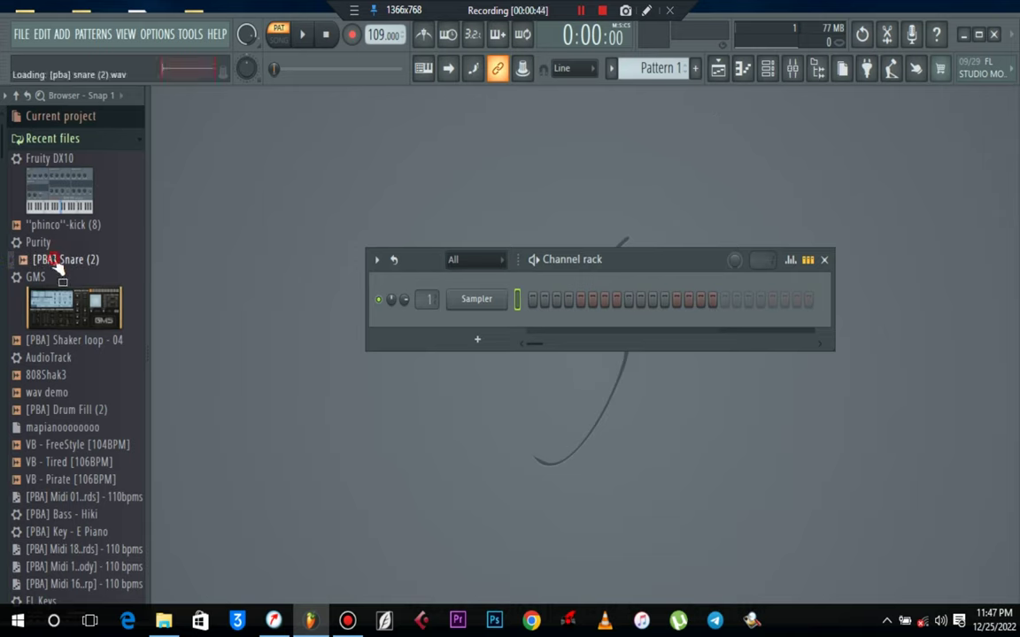
pyautogui.click(53, 342)
pyautogui.click(54, 376)
pyautogui.moveTo(55, 376); pyautogui.dragTo(501, 301)
# Enter four consecutive C5 notes at the start of bar 1 in the 808Shak3 piano roll
pyautogui.rightClick(500, 300)
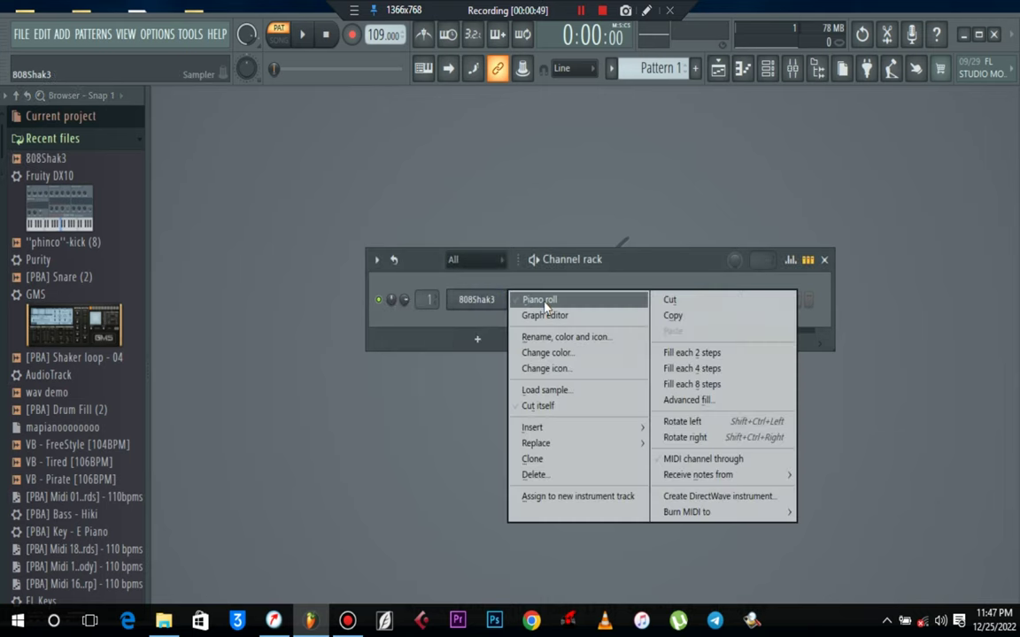
pyautogui.click(542, 300)
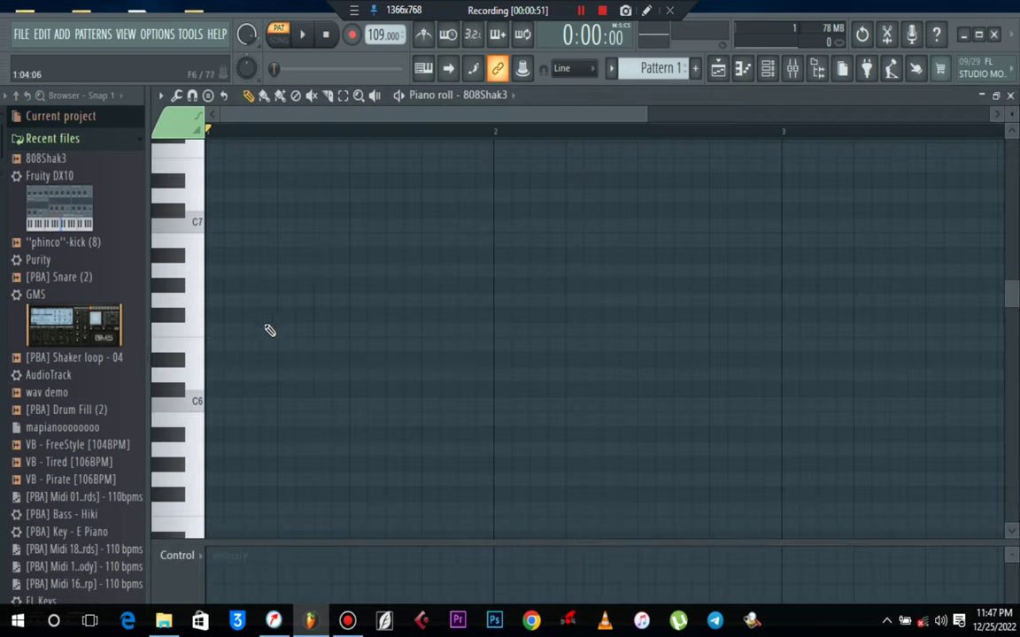
pyautogui.scroll(-6, 268, 325)
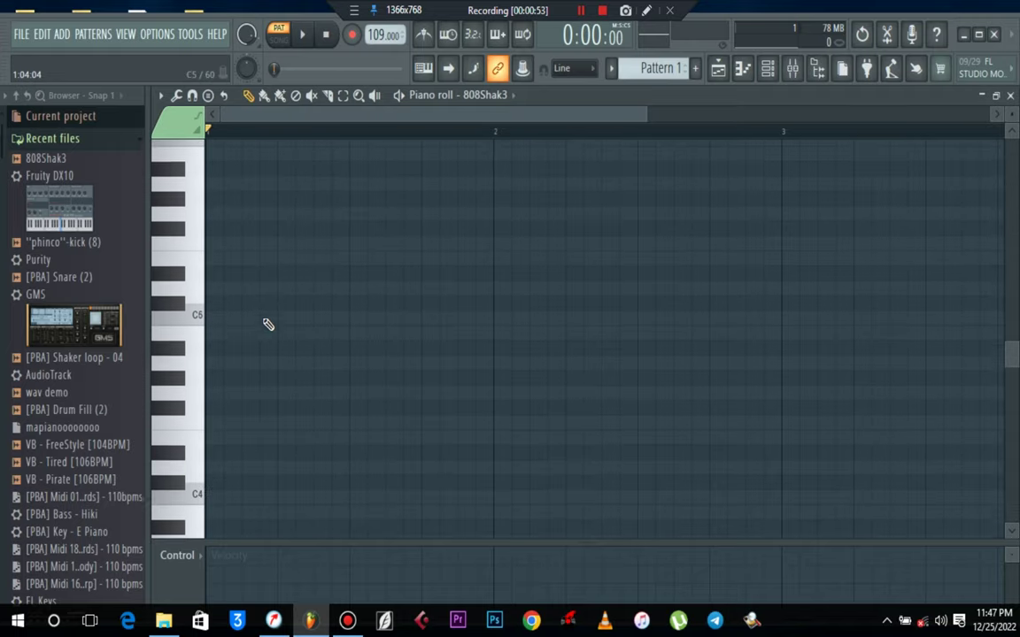
pyautogui.click(233, 315)
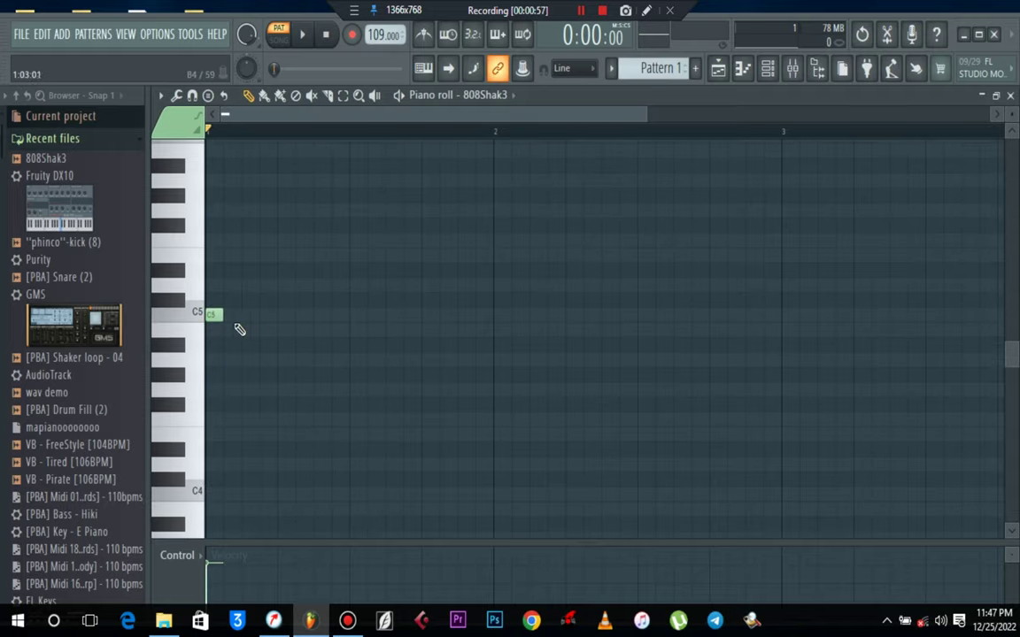
pyautogui.click(231, 316)
pyautogui.click(249, 315)
pyautogui.click(268, 315)
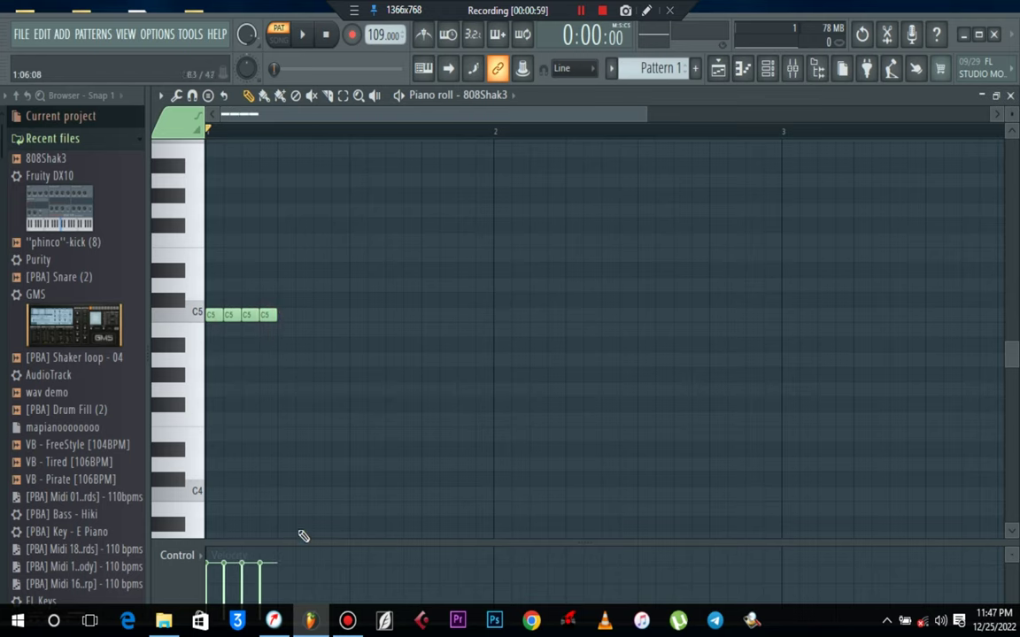
# Enlarge the velocity lane and give the four C5 notes varied velocities, strongest on the third note
pyautogui.moveTo(296, 546); pyautogui.dragTo(297, 223)
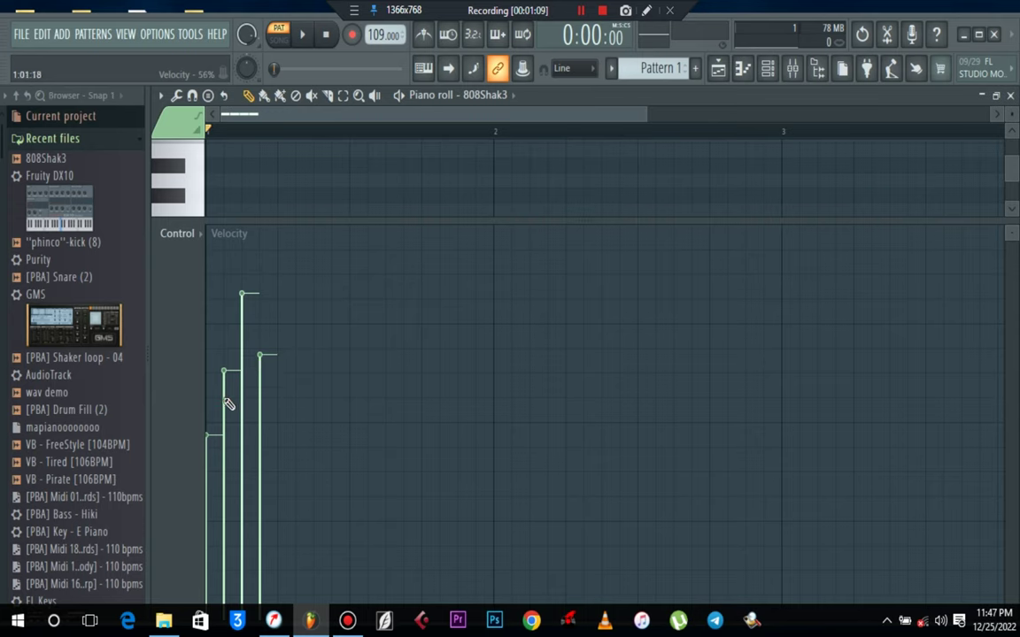
pyautogui.press('space')
pyautogui.press('space')
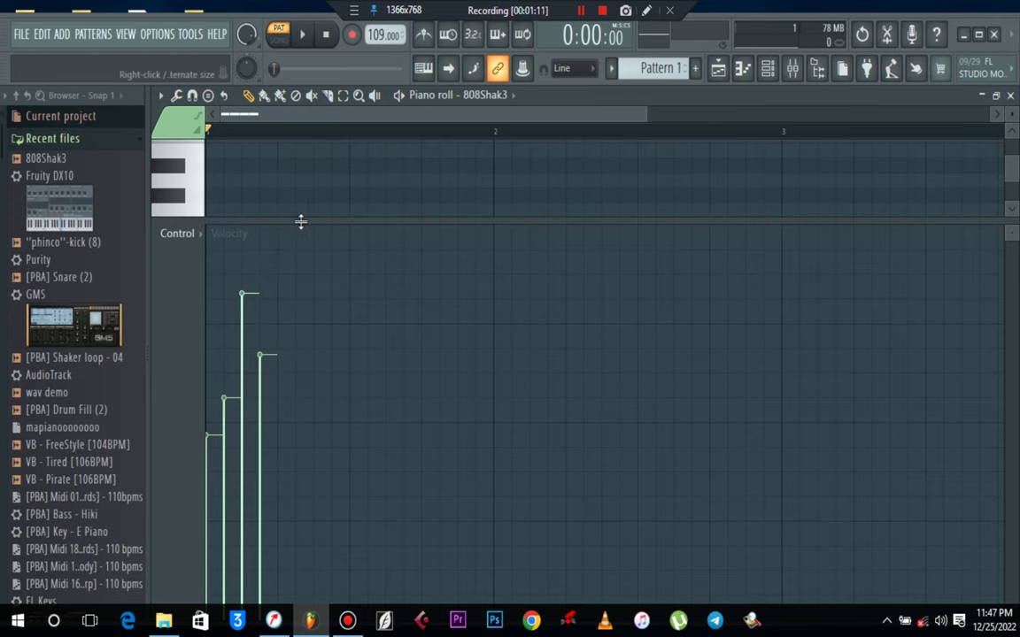
# Duplicate the four-note C5 group until it fills bar 1 and play the pattern
pyautogui.moveTo(301, 222); pyautogui.dragTo(344, 464)
pyautogui.moveTo(256, 343); pyautogui.dragTo(171, 400)
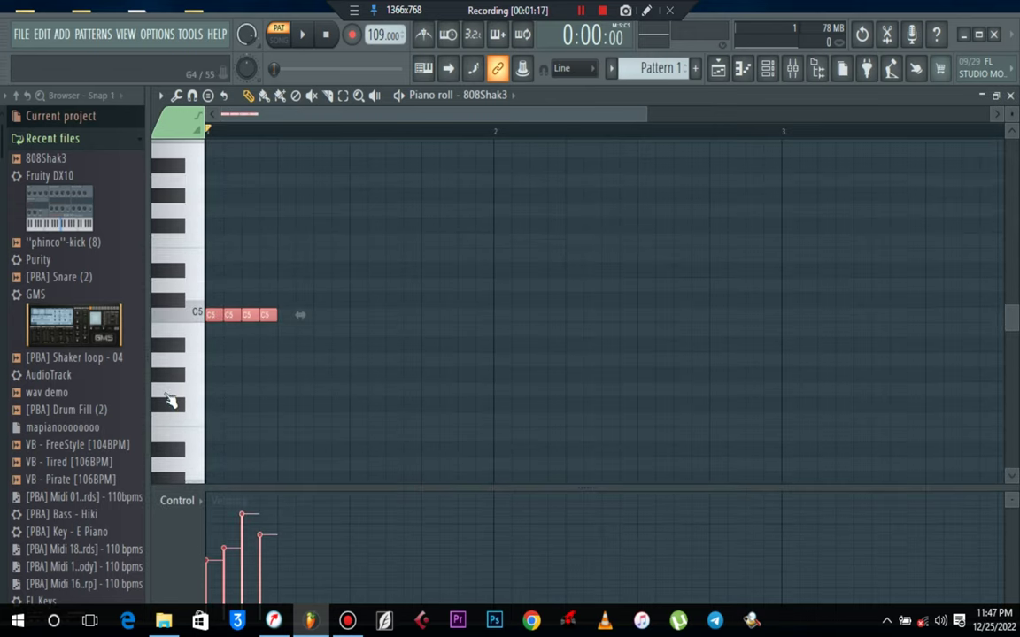
pyautogui.hotkey('ctrl', 'd')
pyautogui.moveTo(362, 266); pyautogui.dragTo(207, 346)
pyautogui.hotkey('ctrl', 'b')
pyautogui.hotkey('ctrl', 'b')
pyautogui.hotkey('ctrl', 'b')
pyautogui.hotkey('ctrl', 'd')
pyautogui.press('space')
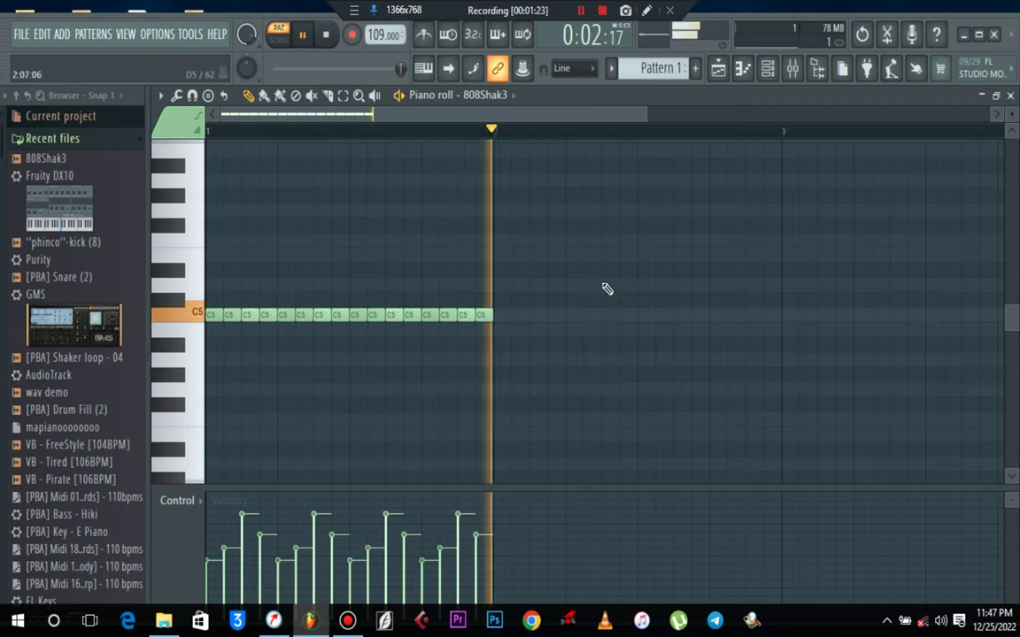
pyautogui.press('space')
# Delete all the C5 notes of 808Shak3 and close the piano roll
pyautogui.moveTo(524, 258); pyautogui.dragTo(206, 390)
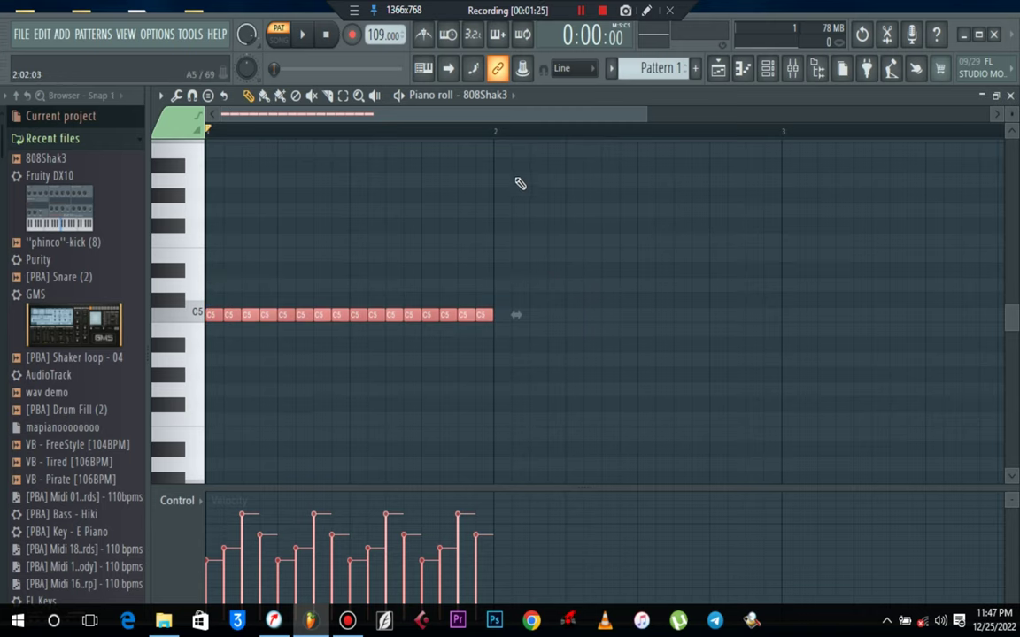
pyautogui.press('Delete')
pyautogui.click(1010, 95)
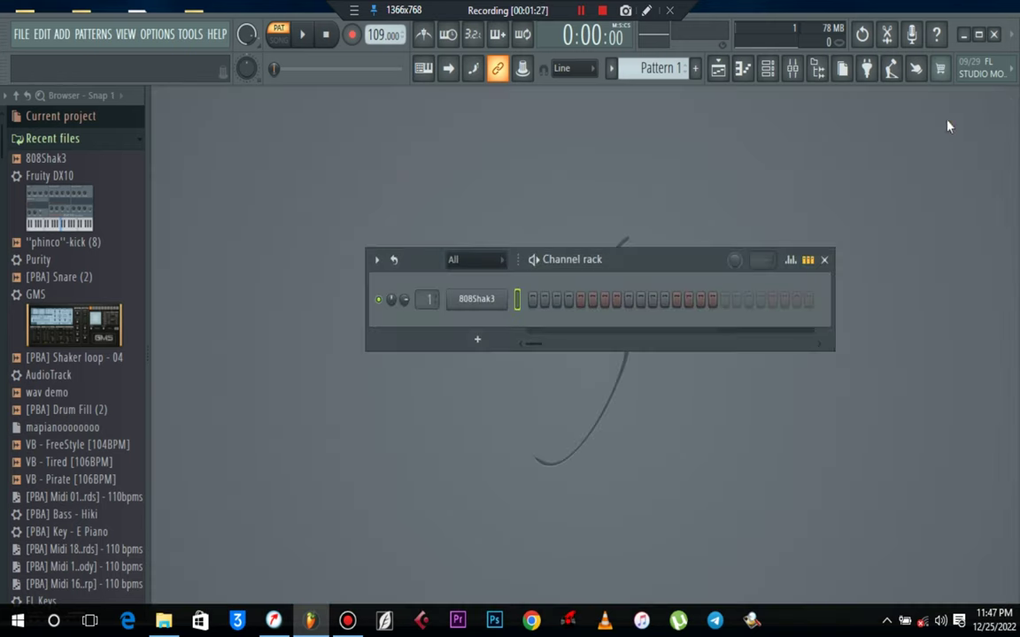
# Place the [PBA] Shaker loop - 04 sample at the start of Track 5 in the playlist
pyautogui.click(718, 68)
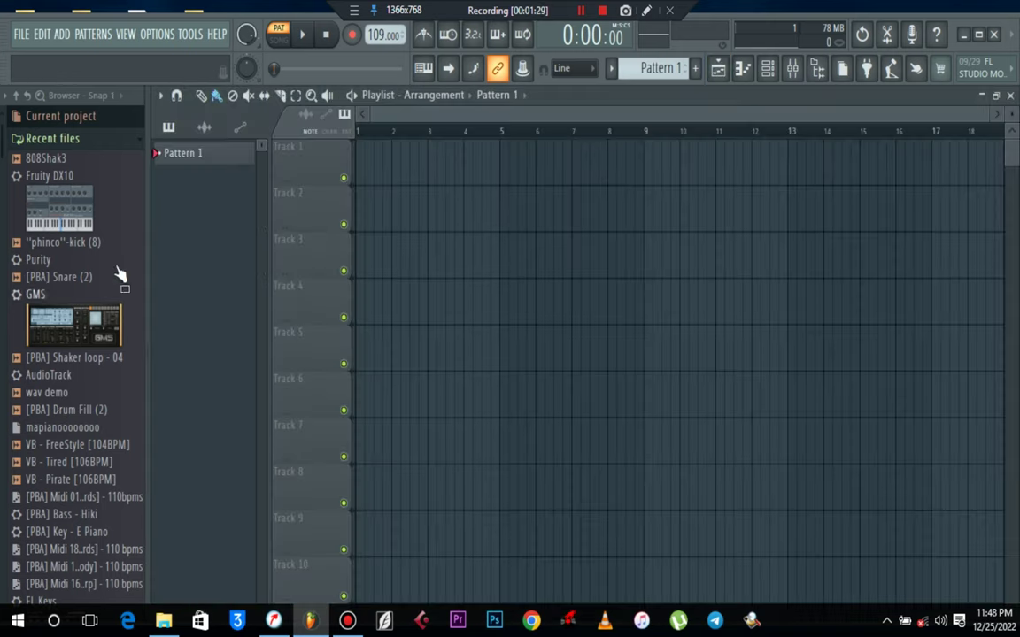
pyautogui.moveTo(73, 358); pyautogui.dragTo(378, 358)
pyautogui.moveTo(540, 350); pyautogui.dragTo(437, 349)
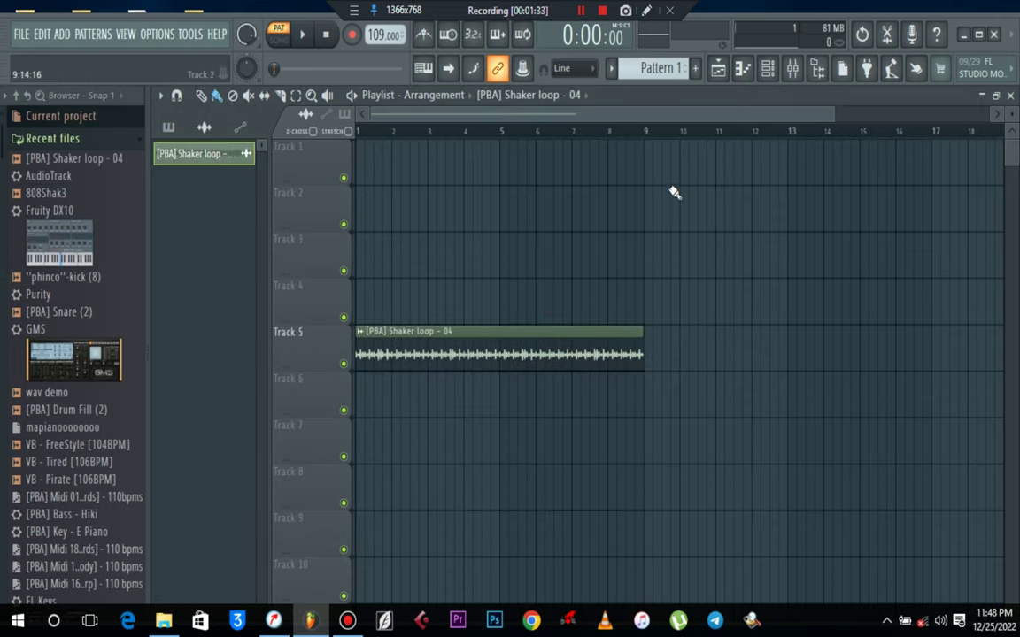
pyautogui.scroll(5, 643, 147)
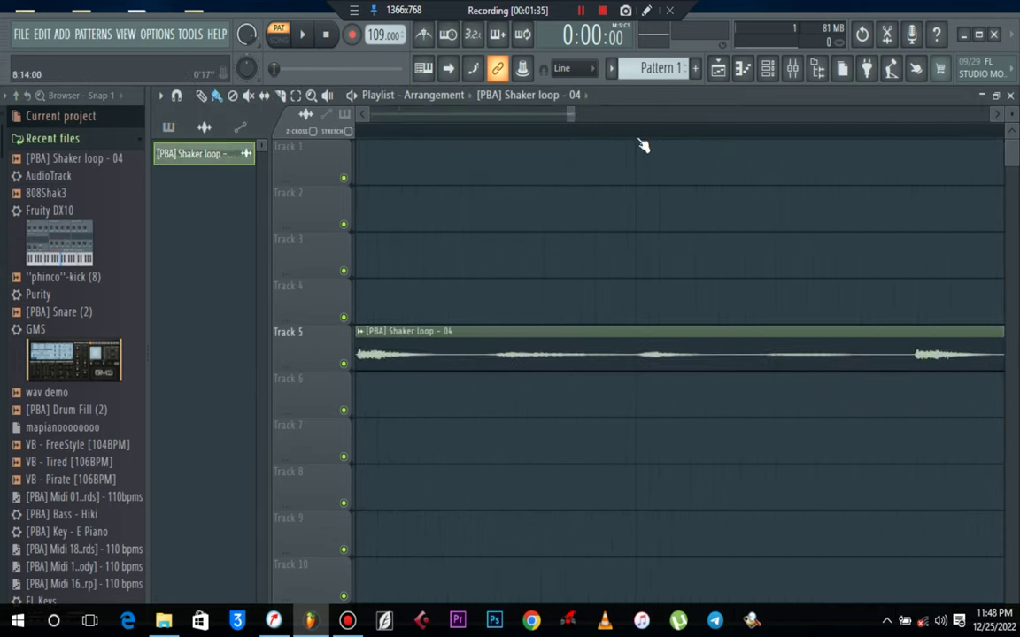
pyautogui.scroll(-5, 644, 145)
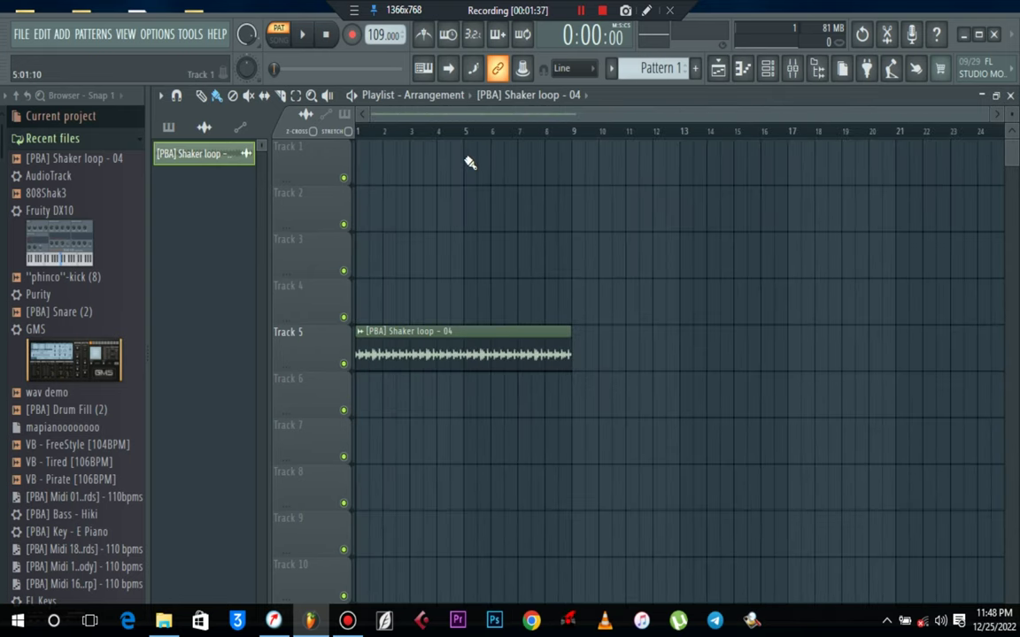
# Show all channels in the channel rack and set the shaker loop's volume to about 71% during playback
pyautogui.press('space')
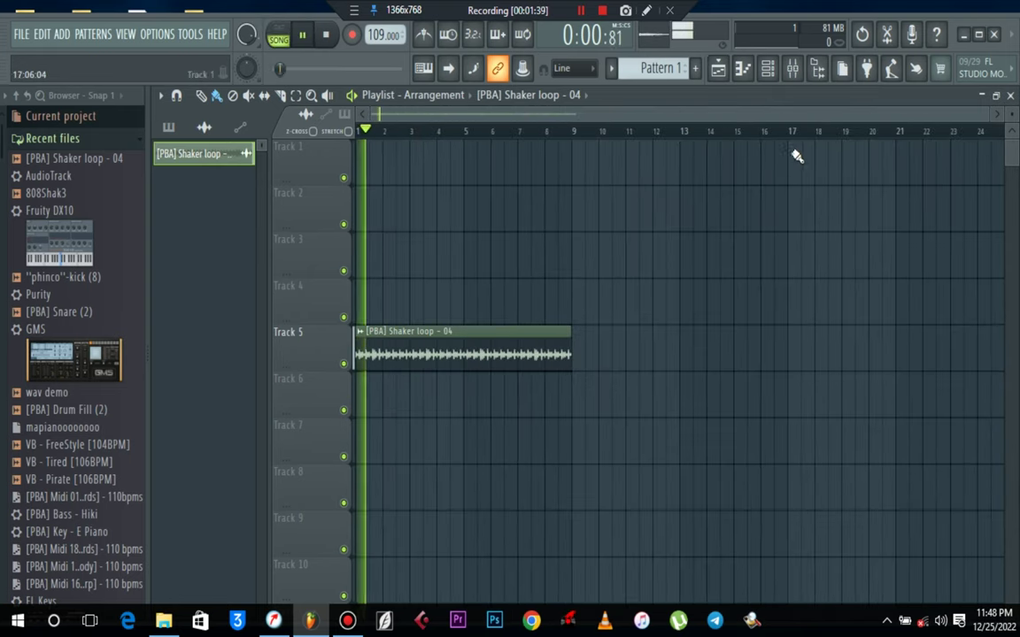
pyautogui.click(768, 71)
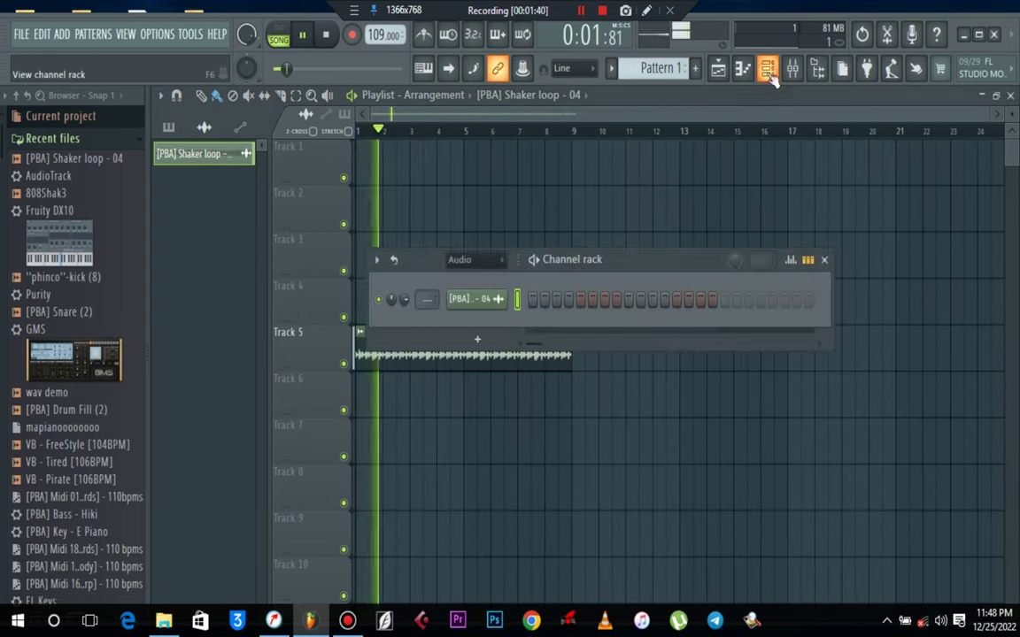
pyautogui.click(460, 260)
pyautogui.click(462, 275)
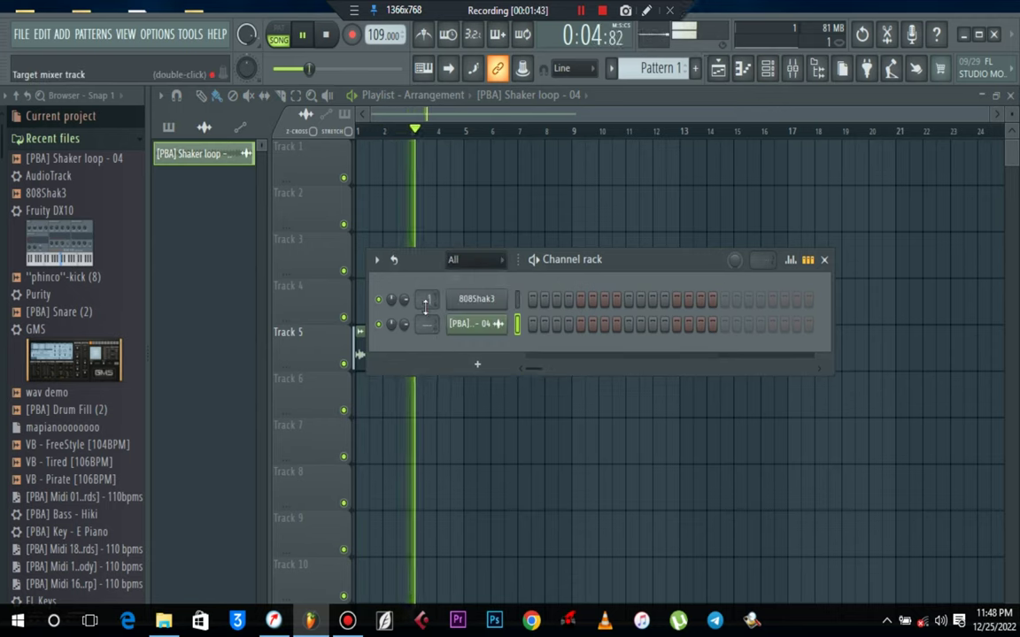
pyautogui.moveTo(407, 326); pyautogui.dragTo(407, 333)
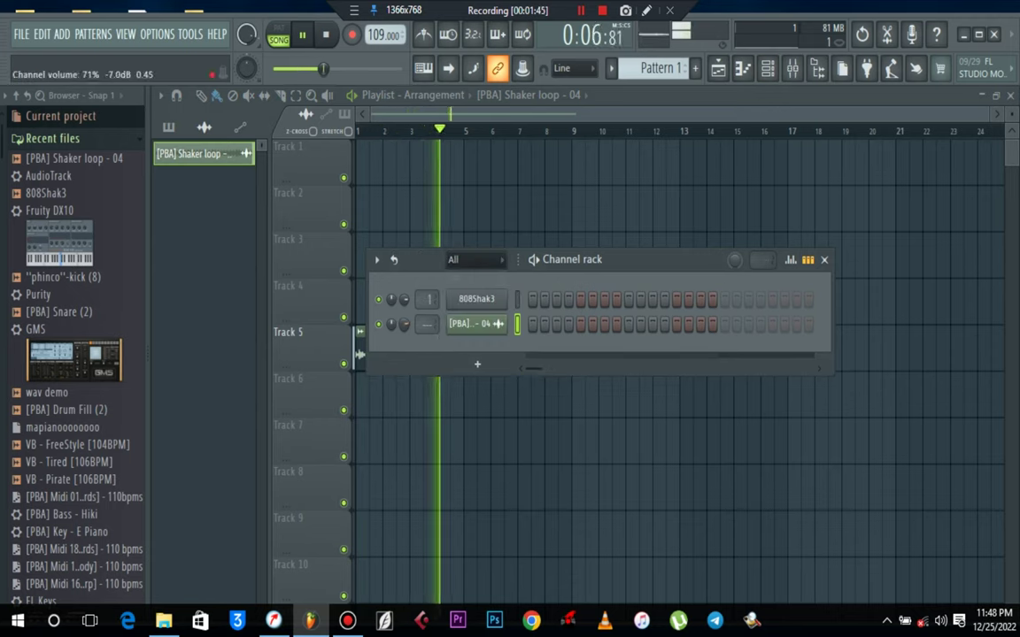
pyautogui.press('space')
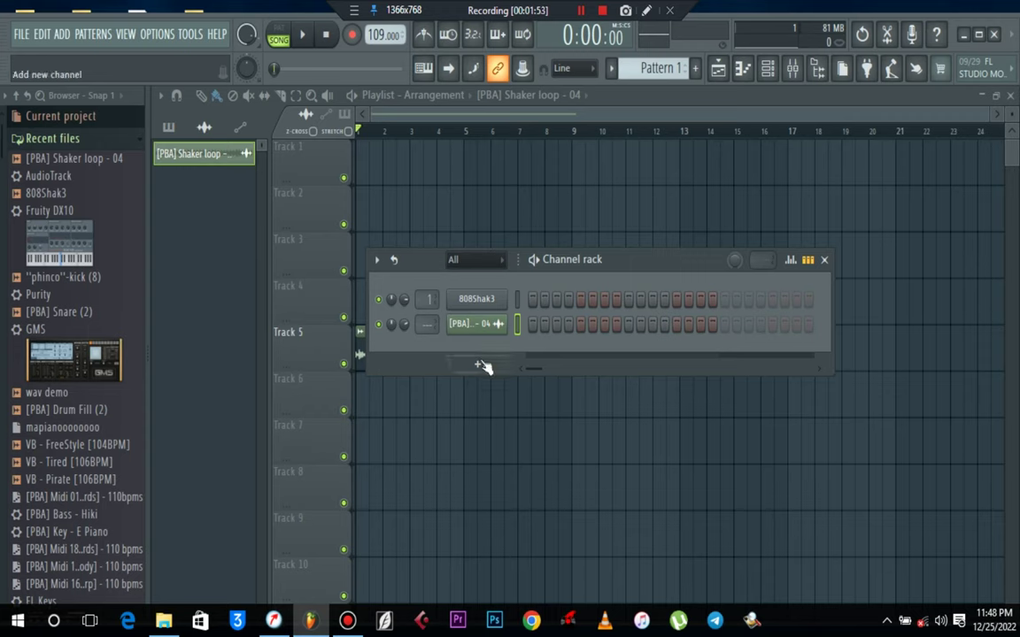
# Clear the 808Shak3 channel's mixer track assignment and replace the channel with the GMS synthesizer
pyautogui.rightClick(482, 302)
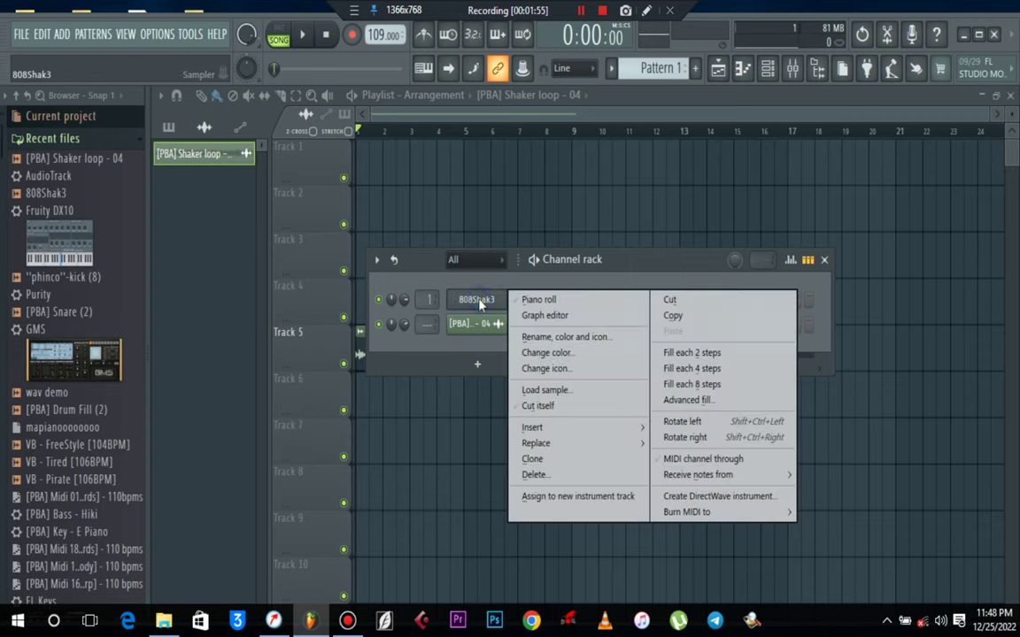
pyautogui.moveTo(424, 299); pyautogui.dragTo(425, 311)
pyautogui.rightClick(472, 304)
pyautogui.moveTo(537, 443)
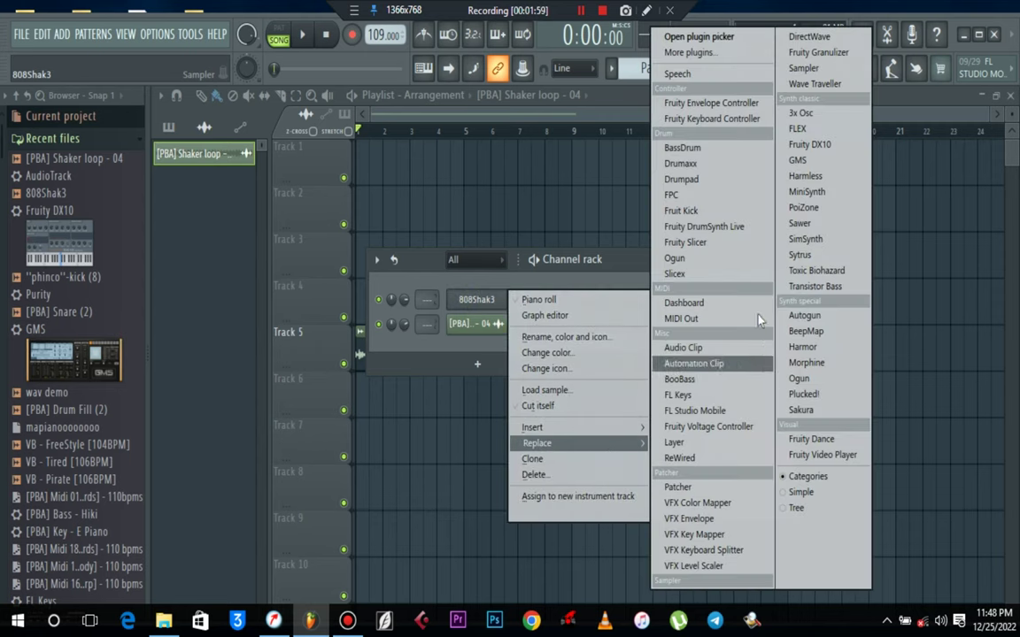
pyautogui.click(801, 160)
# Load the Diablo TE preset from the GMS Basses bank and close the plugin
pyautogui.click(466, 482)
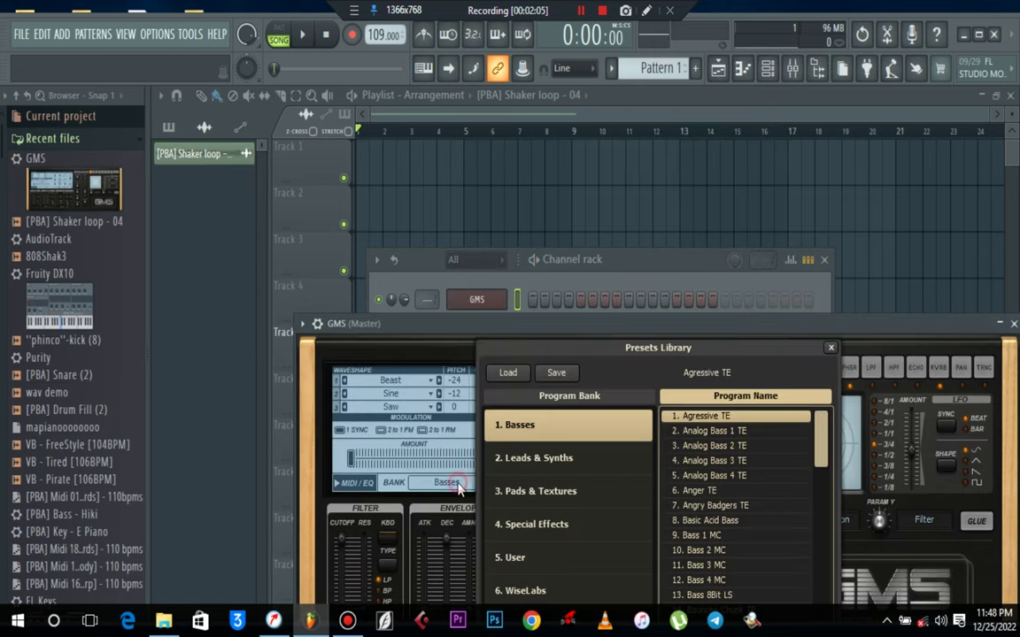
pyautogui.scroll(-3, 677, 422)
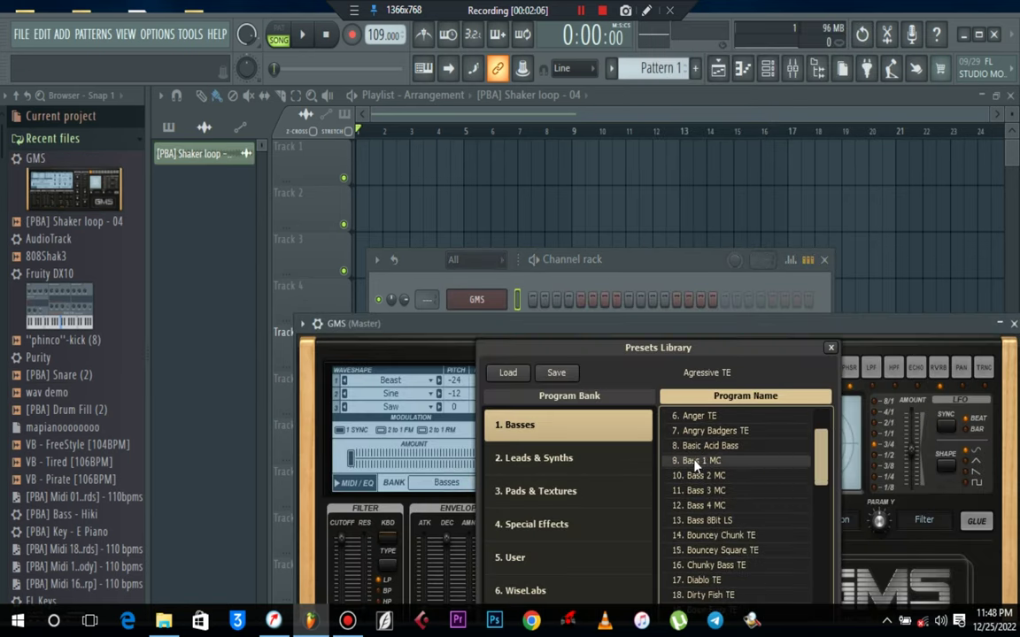
pyautogui.click(717, 582)
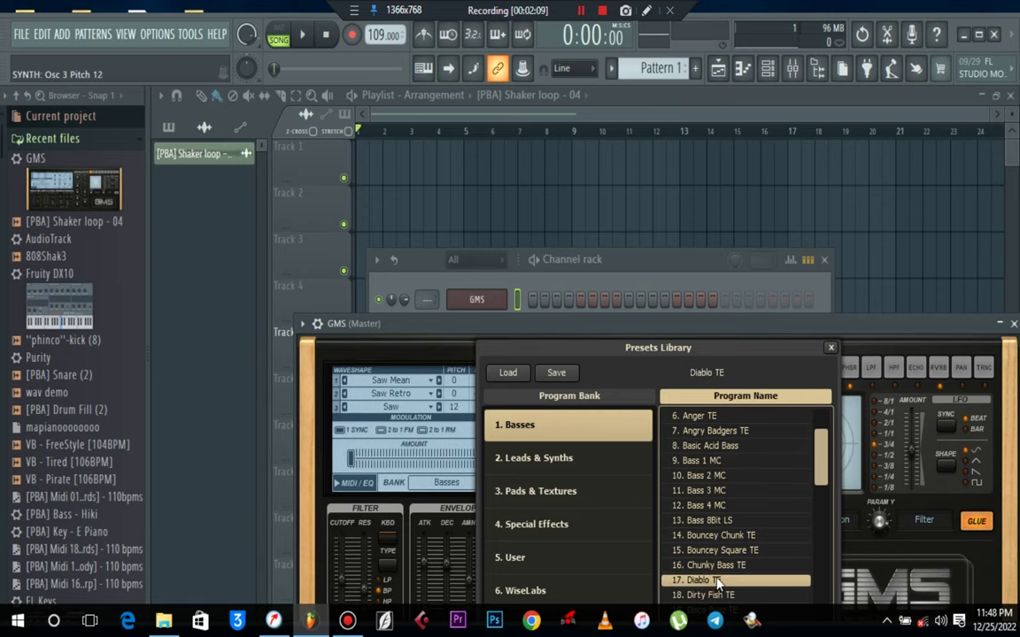
pyautogui.click(832, 349)
pyautogui.click(1014, 325)
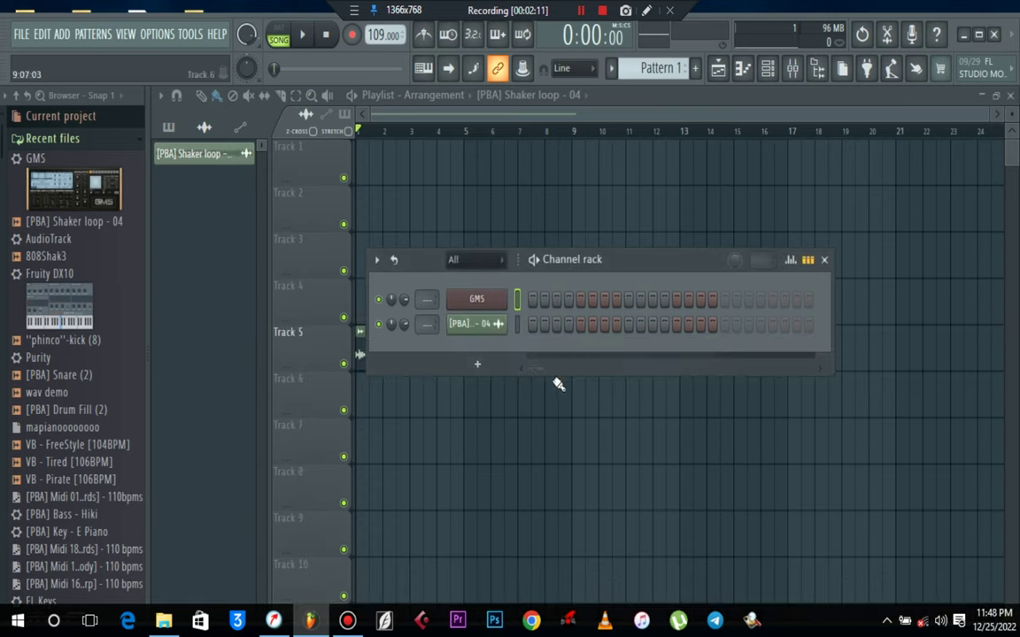
# Enter a D#5 note at the start of bar 1 in the GMS piano roll, then return to the playlist
pyautogui.rightClick(487, 305)
pyautogui.click(537, 302)
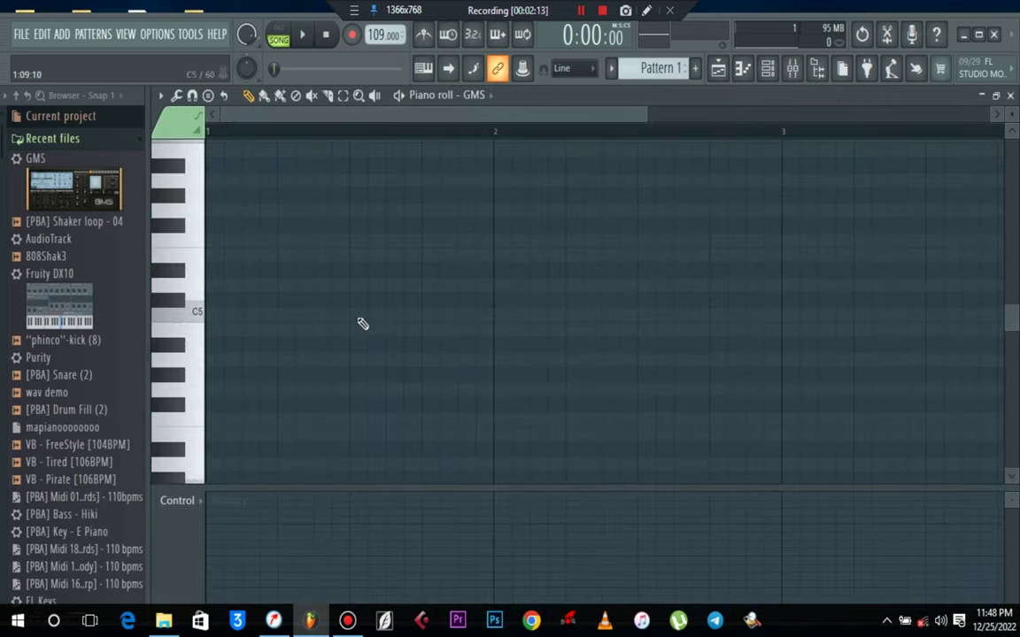
pyautogui.moveTo(203, 314); pyautogui.dragTo(206, 270)
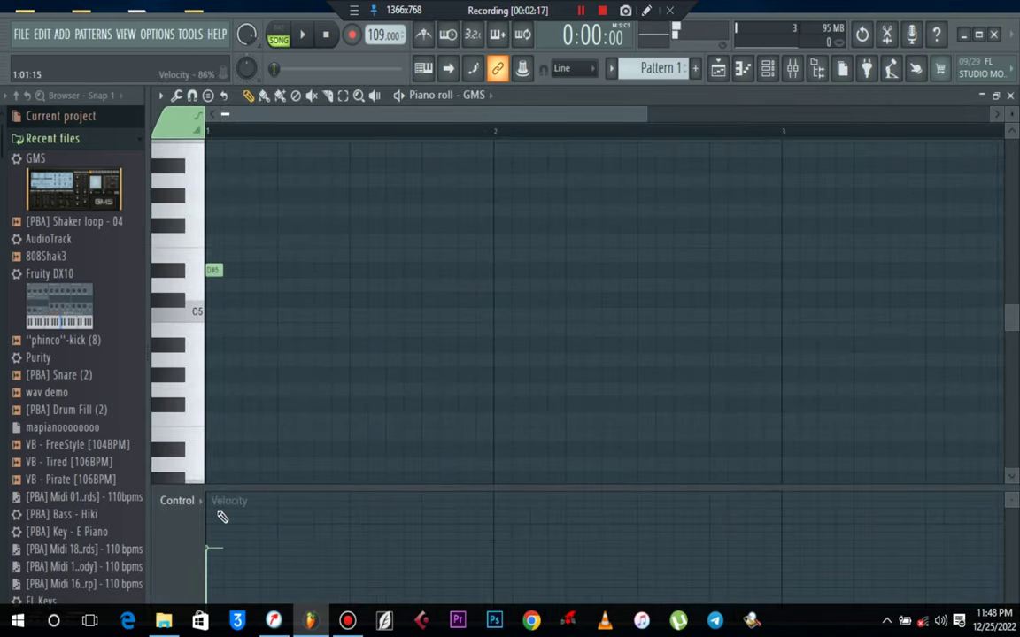
pyautogui.moveTo(246, 490); pyautogui.dragTo(255, 555)
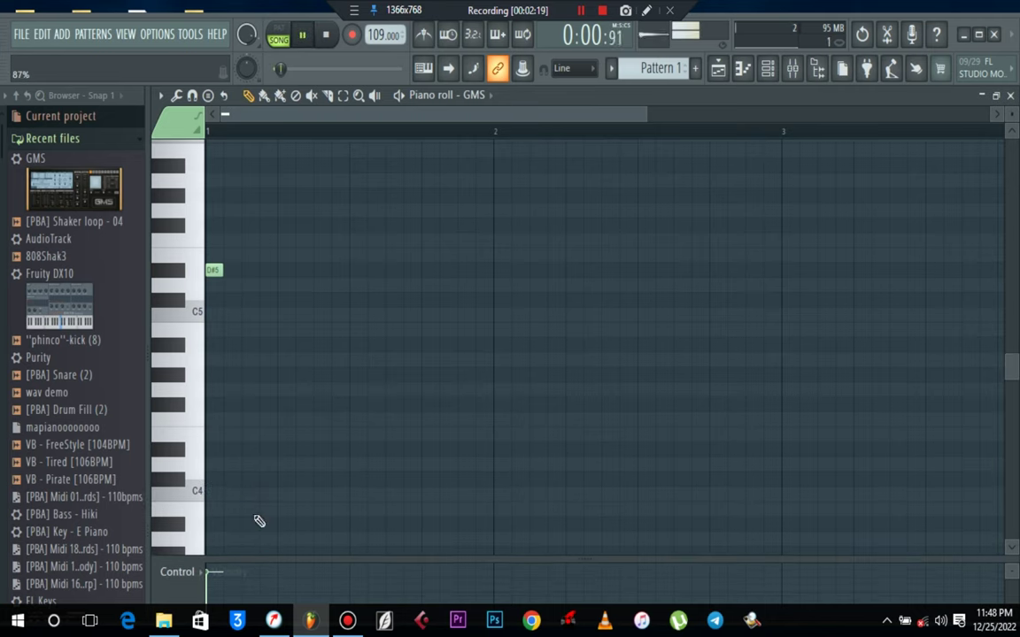
pyautogui.click(719, 71)
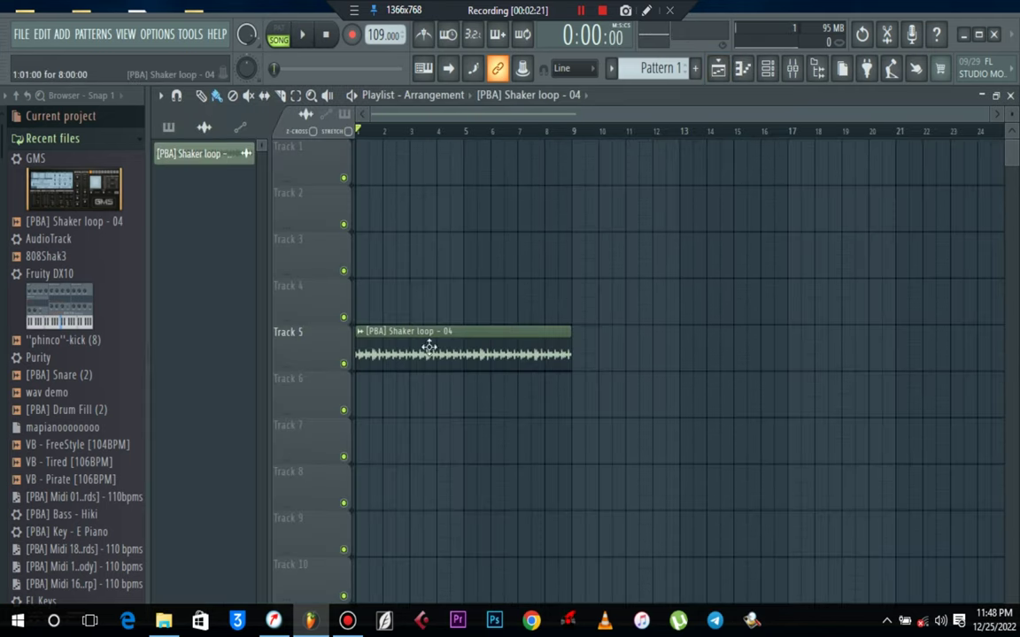
# Place Pattern 1 at bar 1 of Track 4 in the playlist as a four-bar clip
pyautogui.click(390, 307)
pyautogui.rightClick(423, 307)
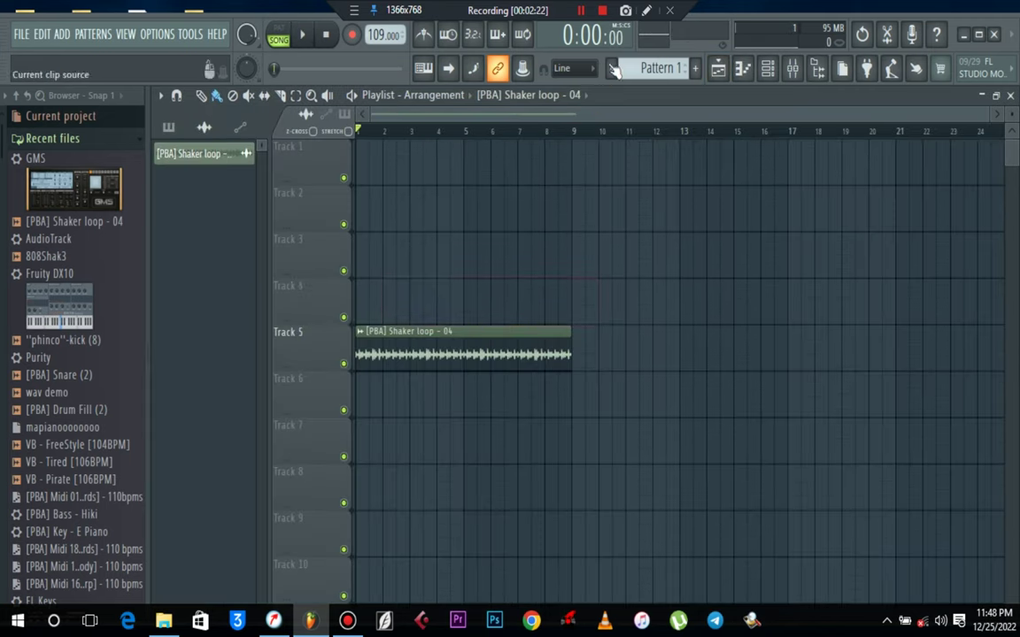
pyautogui.click(664, 68)
pyautogui.moveTo(389, 305); pyautogui.dragTo(455, 311)
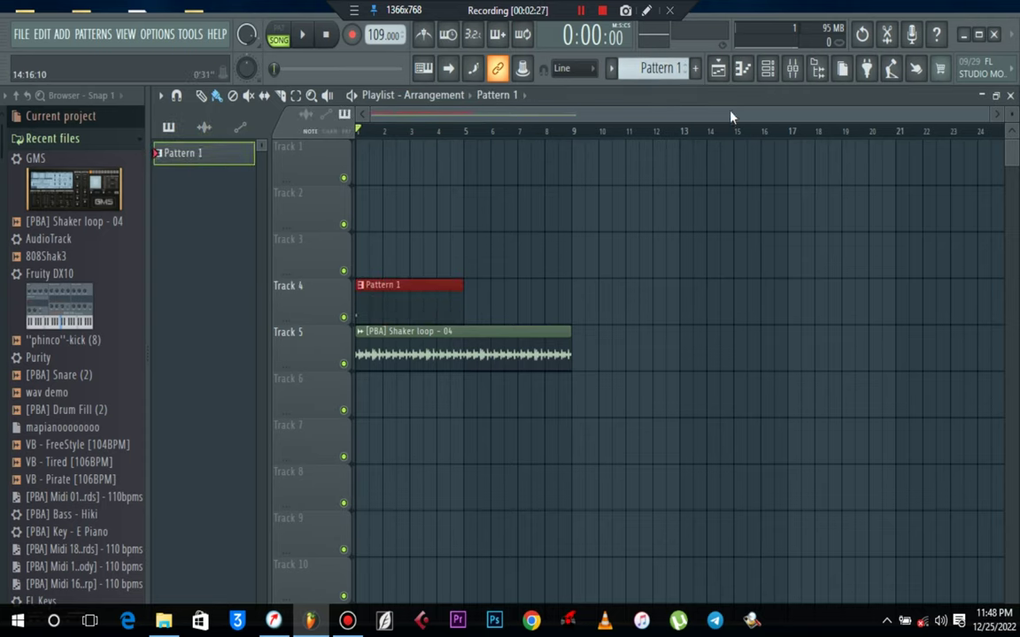
# In the GMS piano roll, lengthen the D#5 note to one bar and add one-bar B4 and A#4 notes in bars 2 and 3
pyautogui.click(743, 68)
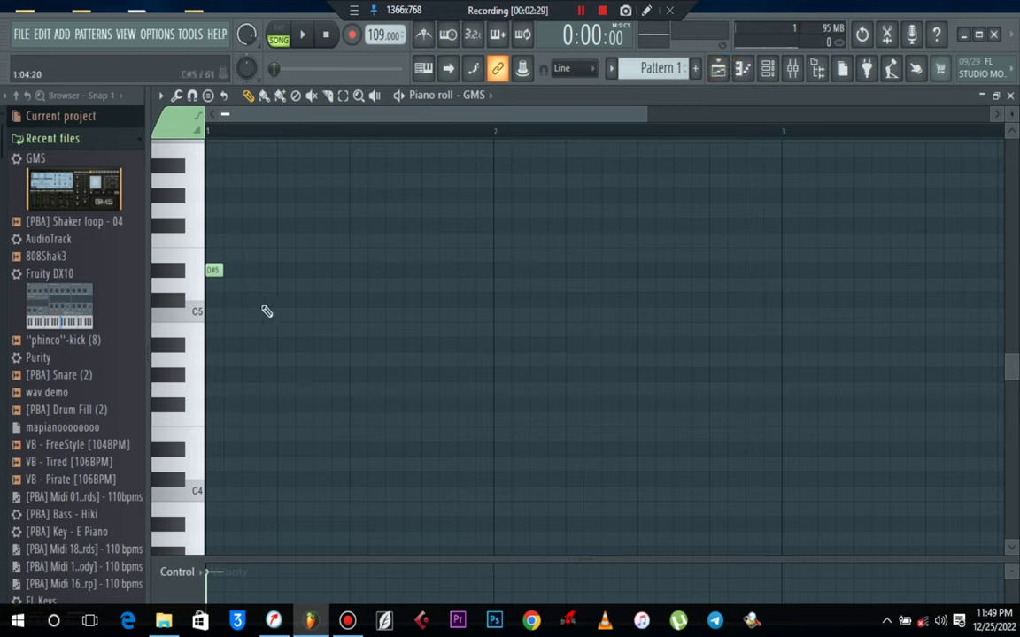
pyautogui.press('space')
pyautogui.moveTo(218, 270); pyautogui.dragTo(494, 312)
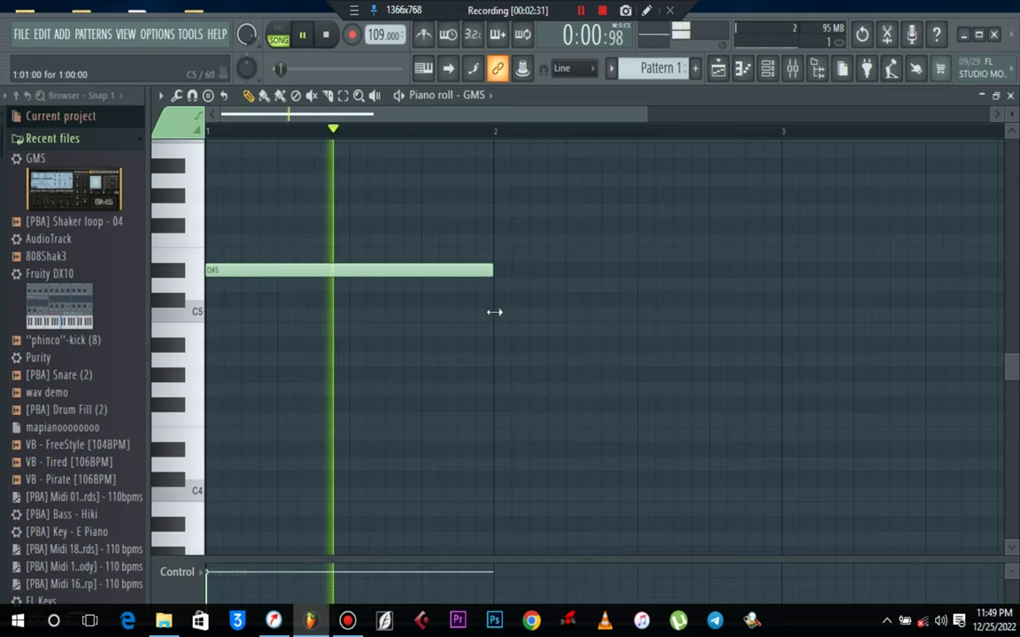
pyautogui.press('space')
pyautogui.moveTo(494, 356); pyautogui.dragTo(494, 328)
pyautogui.click(779, 347)
pyautogui.press('space')
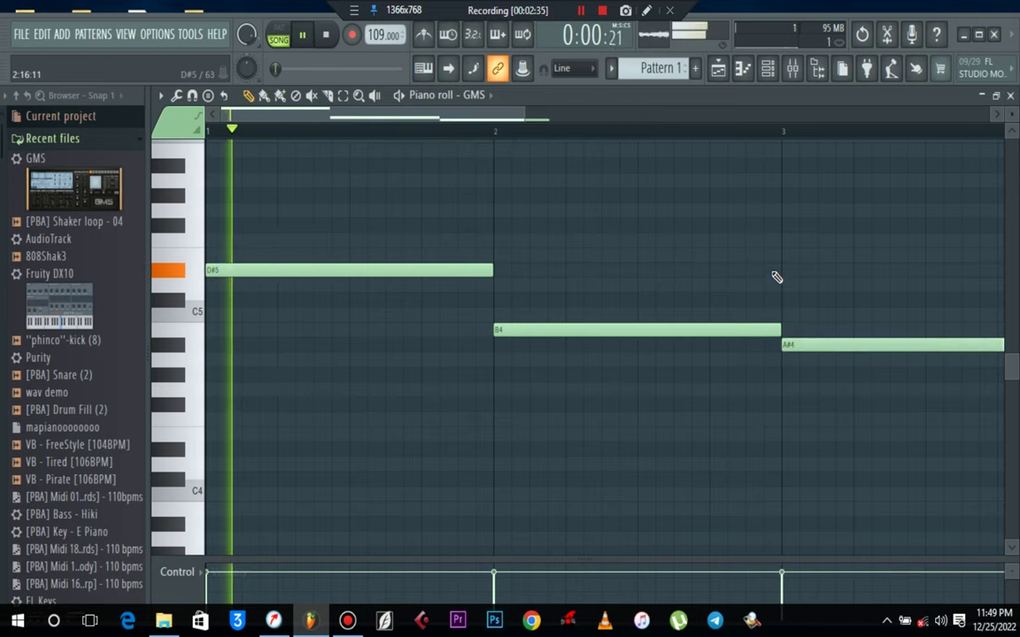
pyautogui.scroll(-3, 617, 139)
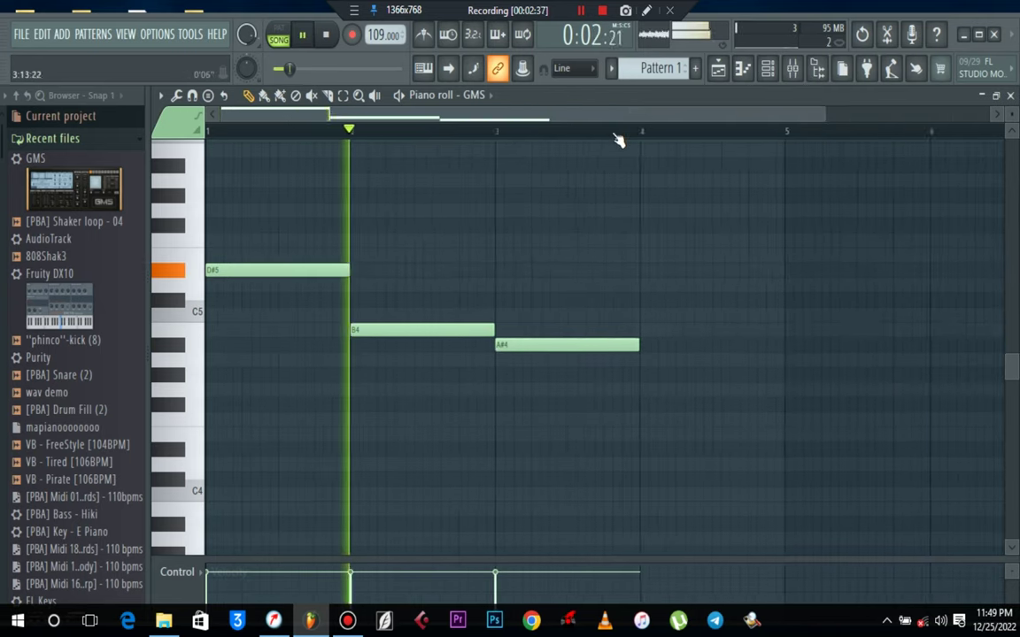
pyautogui.press('space')
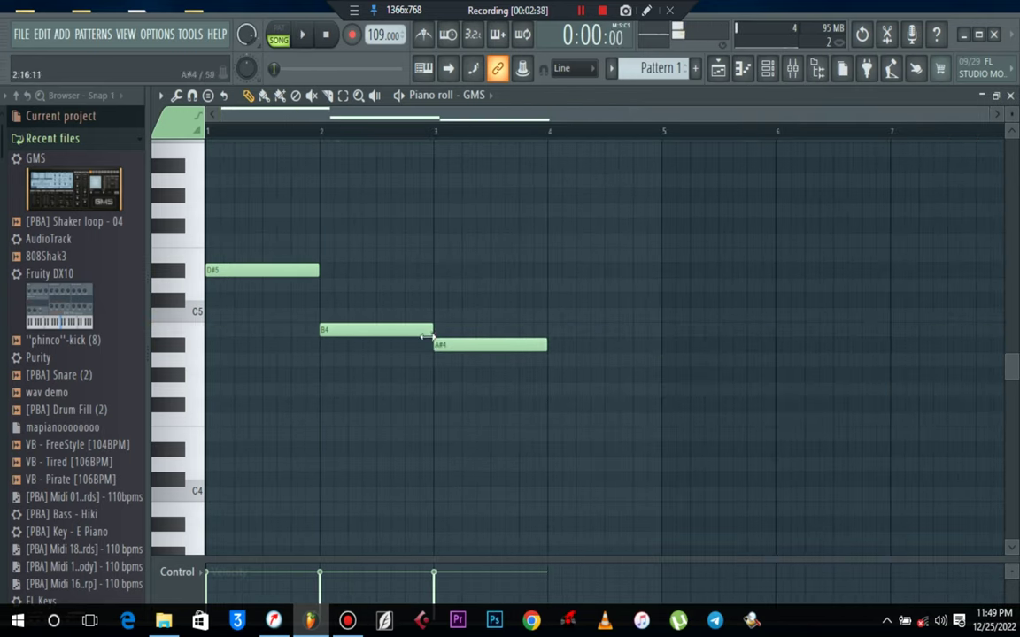
# Shorten B4 to half a bar and replace the bar 3 A#4 with a half-bar A#4 in the second half of bar 2
pyautogui.moveTo(427, 331); pyautogui.dragTo(366, 338)
pyautogui.click(378, 346)
pyautogui.rightClick(475, 342)
# Duplicate the two-bar bass phrase into bars 3 and 4 and start playback
pyautogui.moveTo(514, 222); pyautogui.dragTo(228, 416)
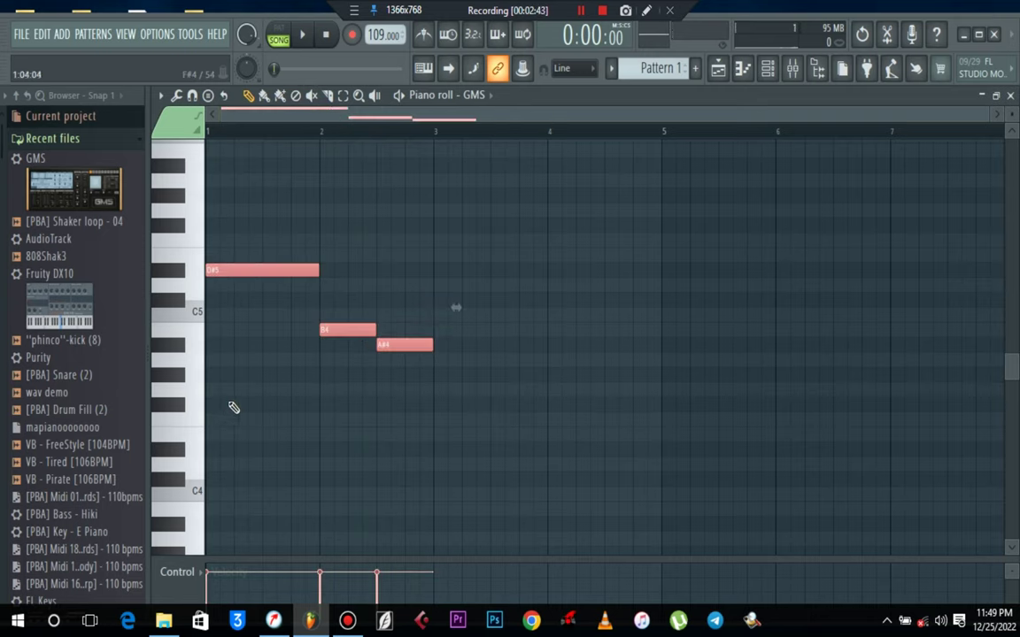
pyautogui.hotkey('ctrl', 'b')
pyautogui.hotkey('ctrl', 'd')
pyautogui.press('space')
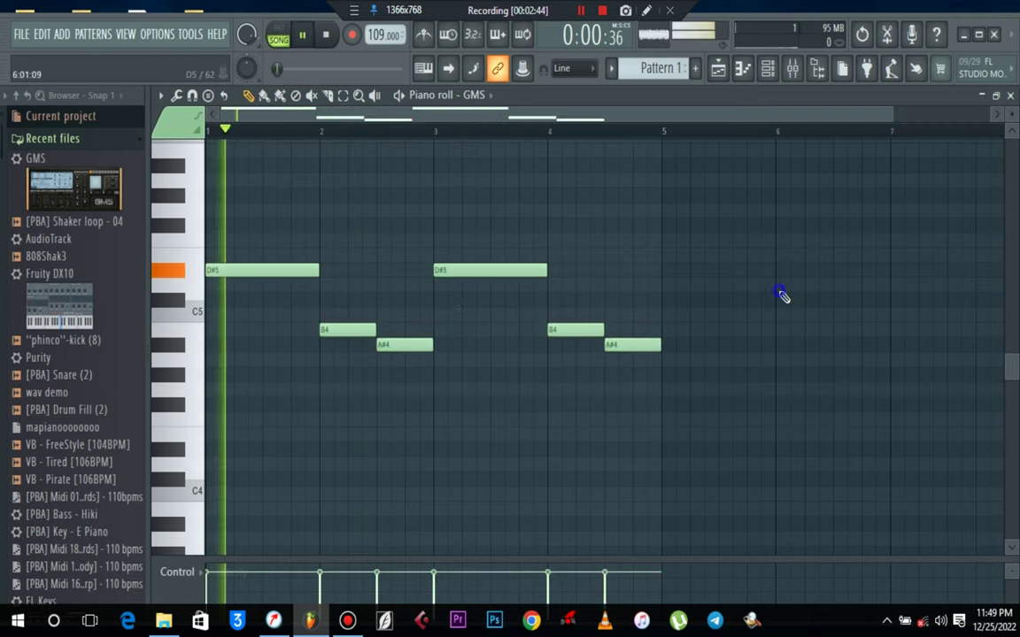
# Return to the playlist, duplicate the Pattern 1 clip on Track 4 into bars 5 to 8, and stop playback
pyautogui.click(1010, 95)
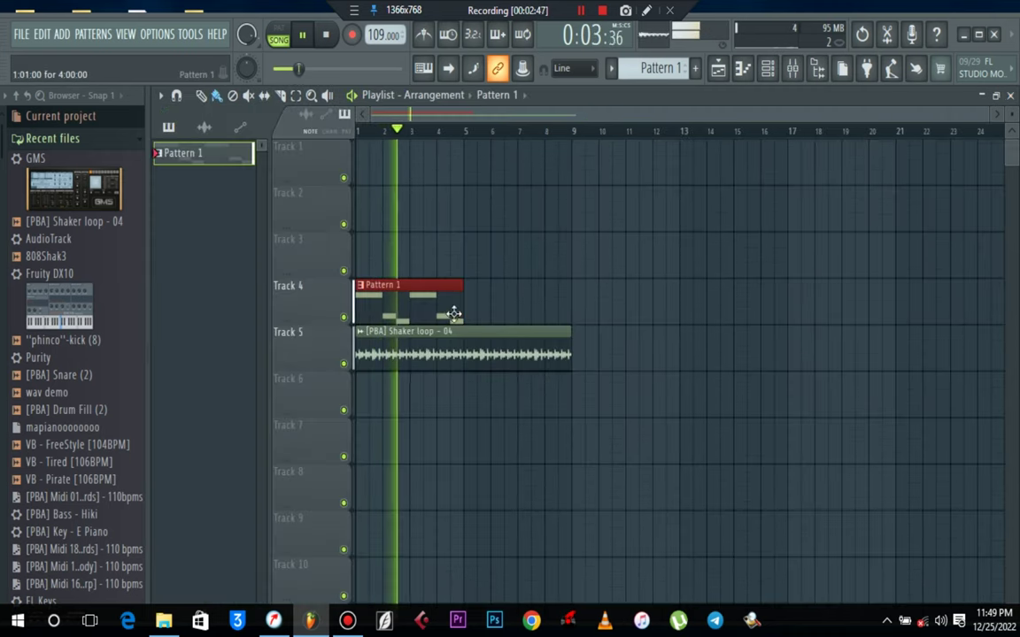
pyautogui.hotkey('ctrl', 'b')
pyautogui.hotkey('ctrl', 'd')
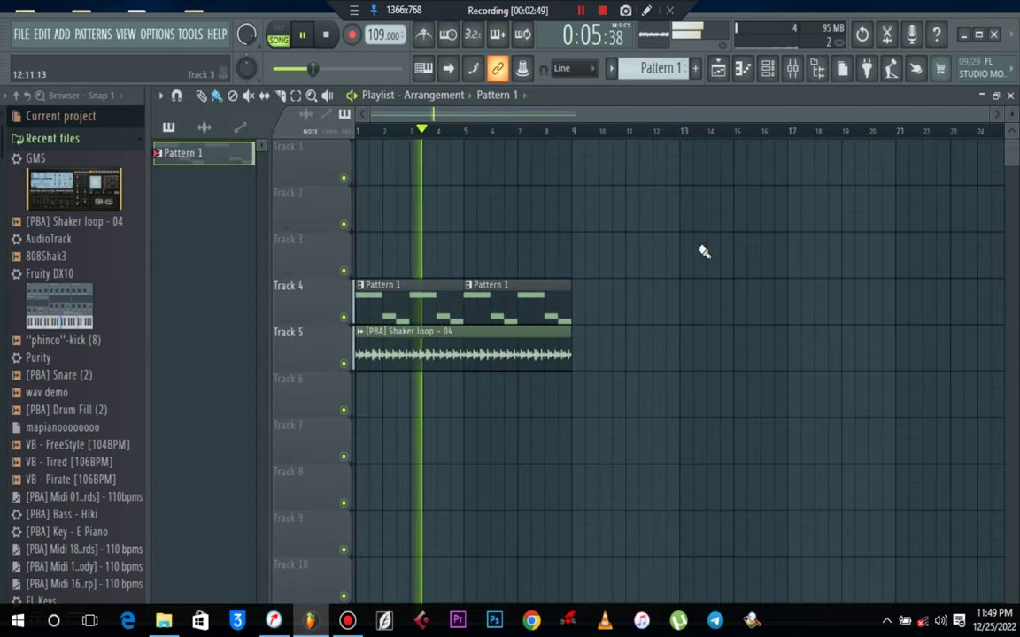
pyautogui.press('space')
# Switch to an empty Pattern 2 and add the [PBA] Snare (2) sample as a new channel above GMS
pyautogui.click(769, 70)
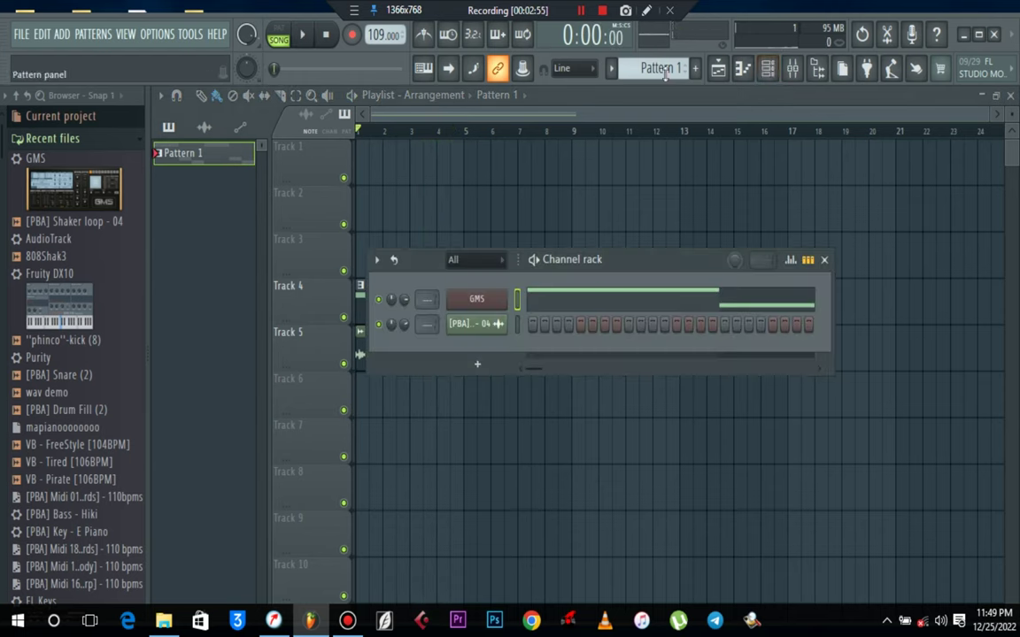
pyautogui.scroll(-1, 663, 69)
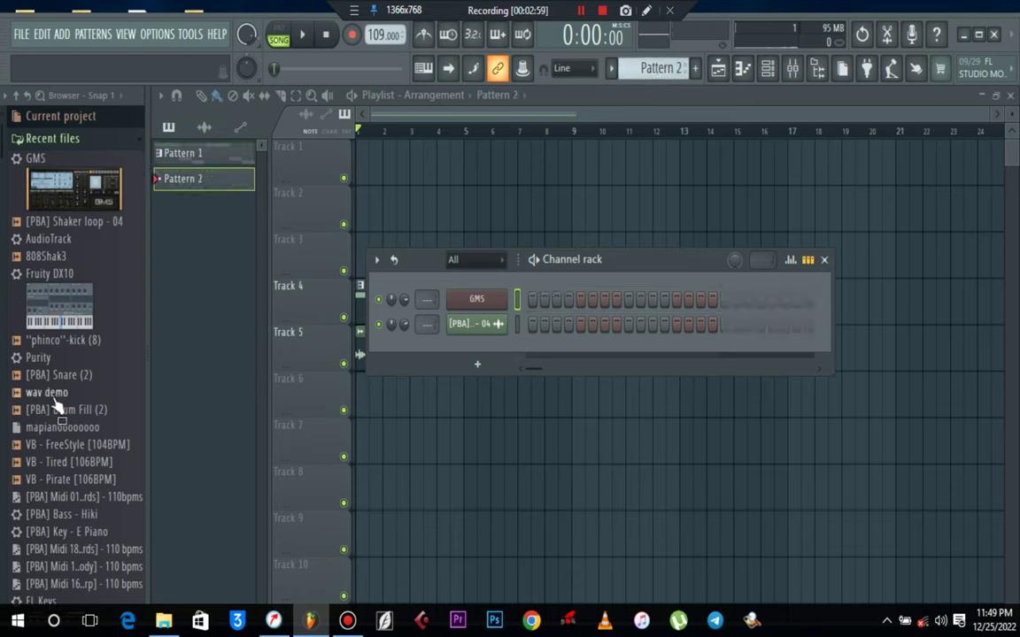
pyautogui.moveTo(63, 376); pyautogui.dragTo(484, 286)
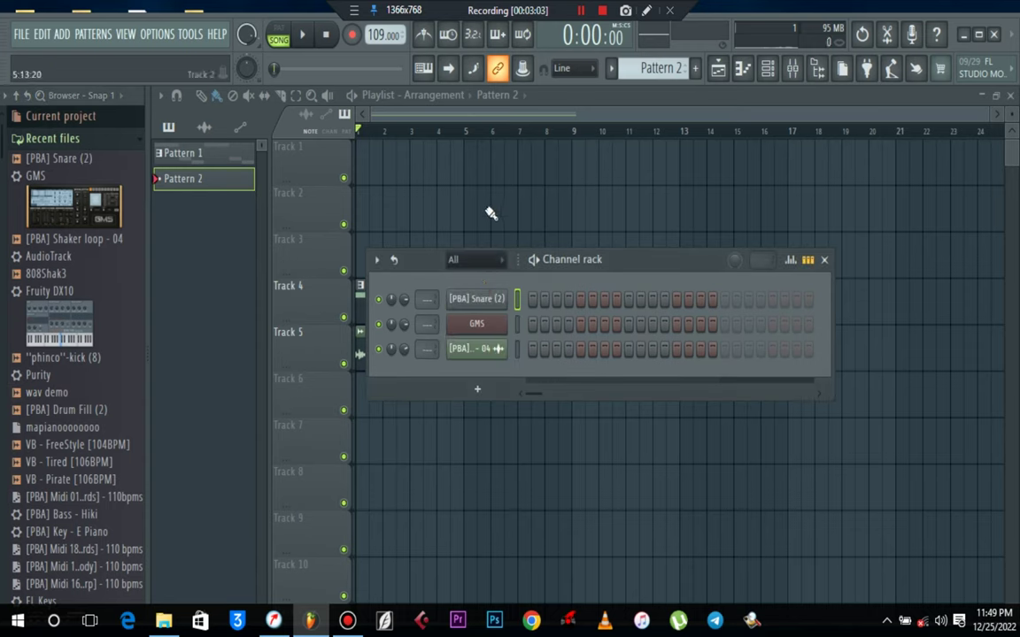
# Place Pattern 2 at bar 1 of Track 2 as a two-bar clip and move the shaker loop clip to Track 3
pyautogui.press('F6')
pyautogui.moveTo(378, 268); pyautogui.dragTo(347, 216)
pyautogui.moveTo(390, 357); pyautogui.dragTo(383, 264)
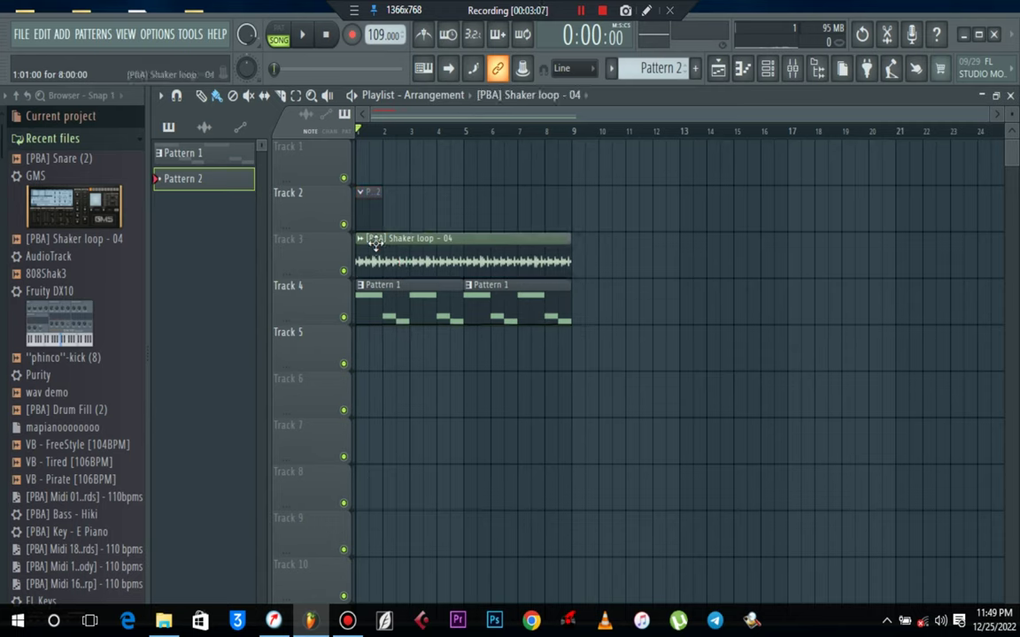
pyautogui.moveTo(379, 217); pyautogui.dragTo(401, 224)
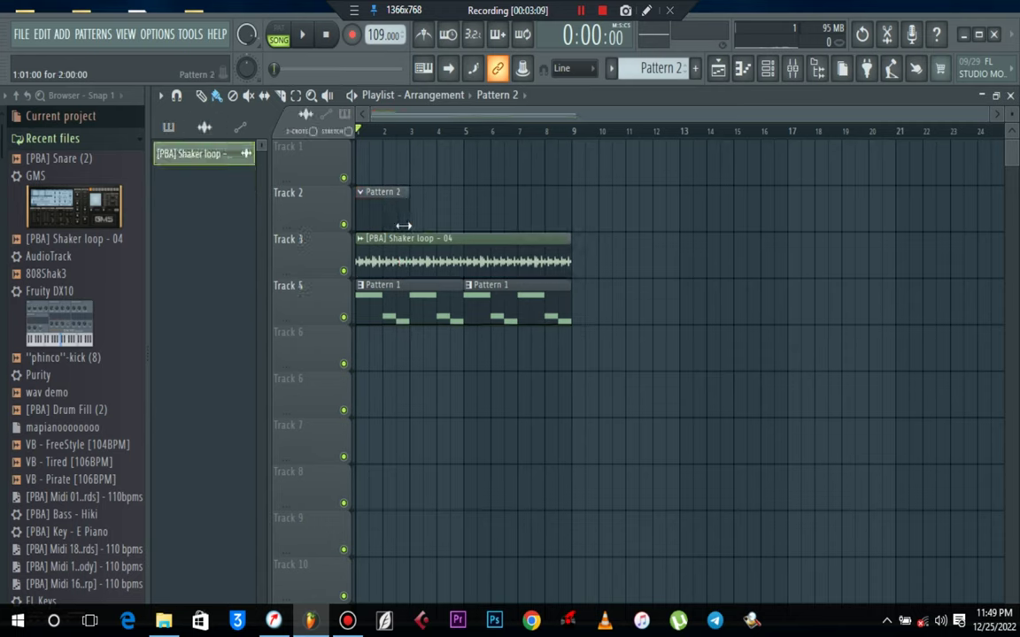
# Open the [PBA] Snare (2) piano roll for Pattern 2 and enter a two-step C5 note at the start of bar 1
pyautogui.doubleClick(390, 217)
pyautogui.rightClick(482, 299)
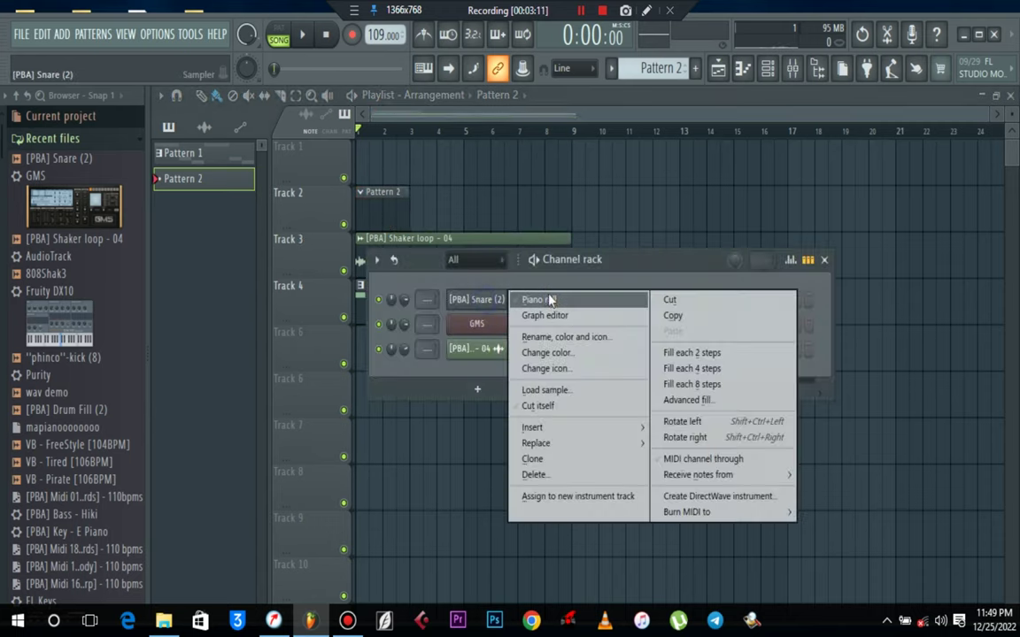
pyautogui.click(530, 299)
pyautogui.click(214, 314)
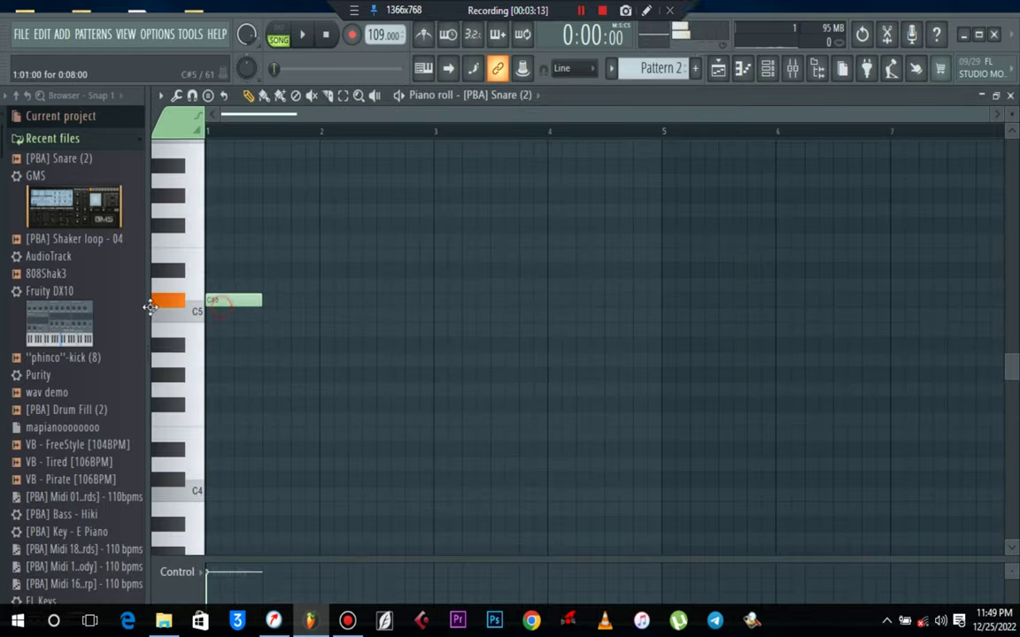
pyautogui.press('space')
pyautogui.moveTo(258, 319); pyautogui.dragTo(135, 316)
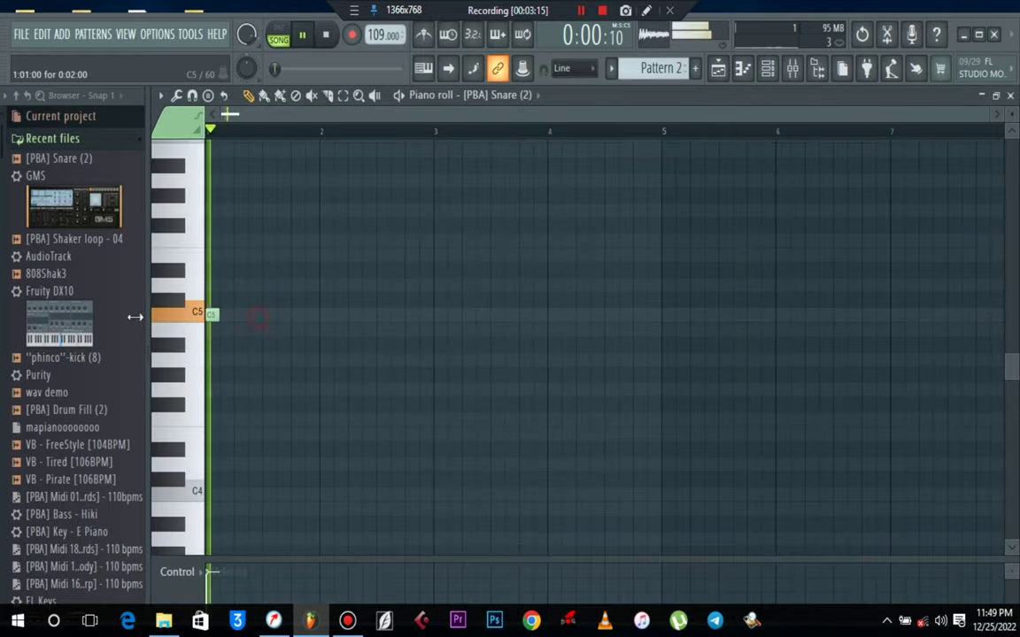
pyautogui.press('space')
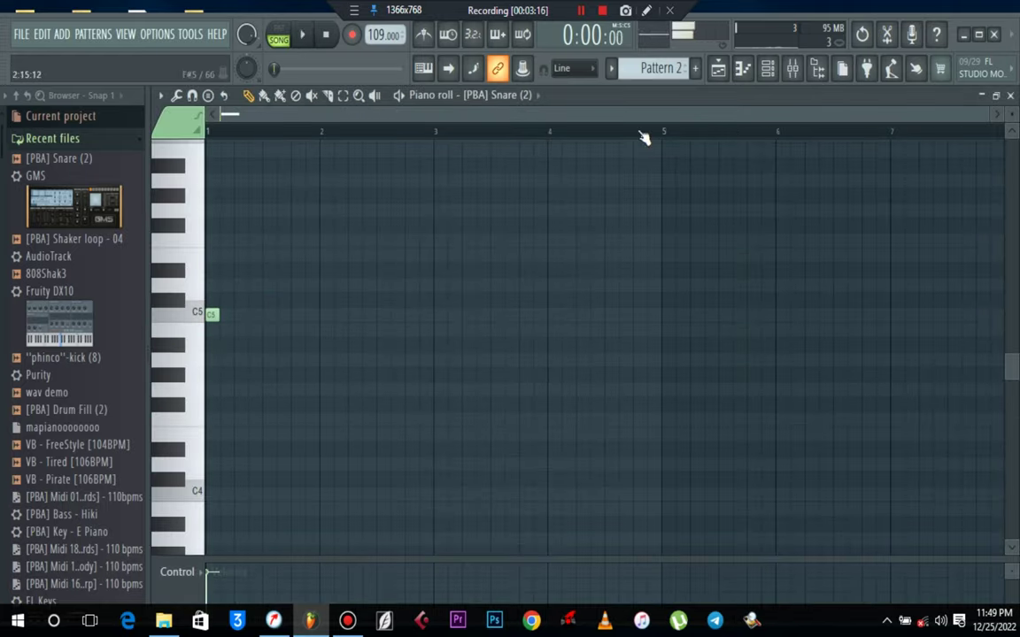
# Shorten the first snare note to one step and add a second C5 hit at step 4 of bar 1
pyautogui.click(993, 117)
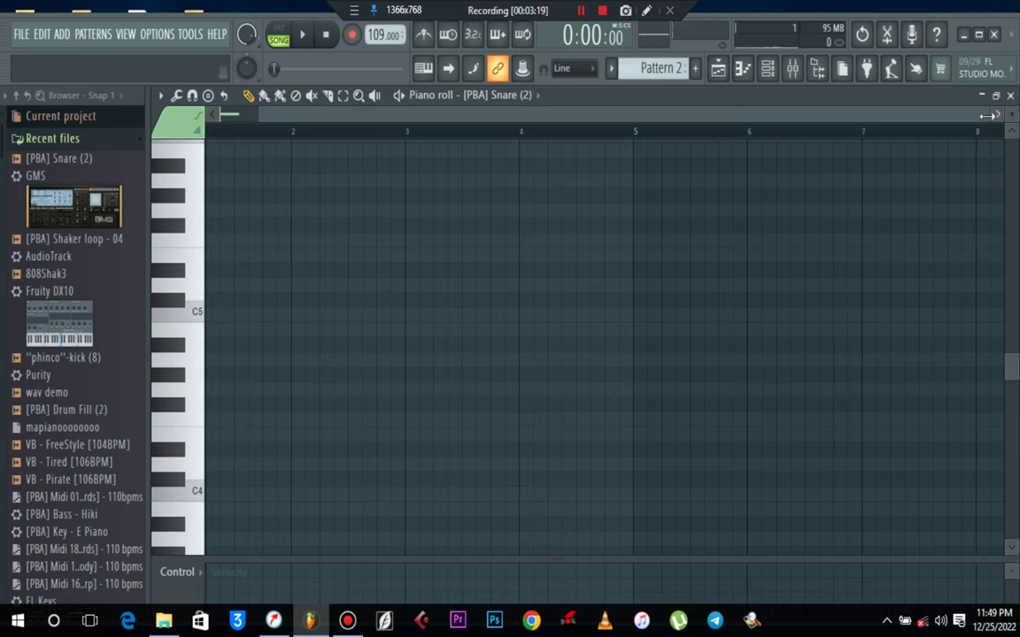
pyautogui.moveTo(987, 115); pyautogui.dragTo(734, 115)
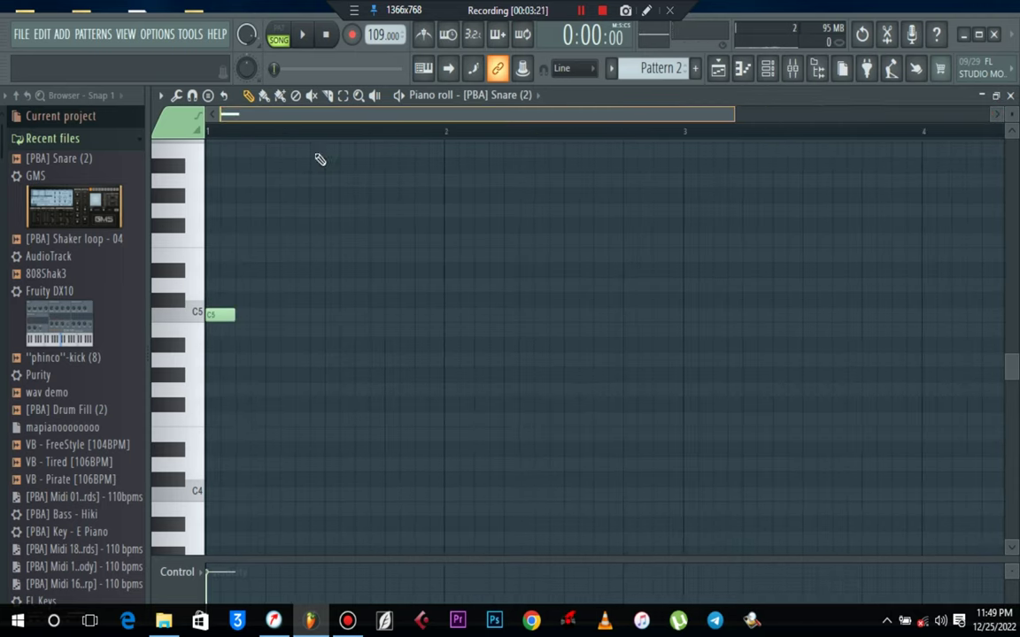
pyautogui.press('space')
pyautogui.press('space')
pyautogui.moveTo(234, 315); pyautogui.dragTo(219, 315)
pyautogui.press('space')
pyautogui.press('space')
pyautogui.click(253, 318)
pyautogui.press('space')
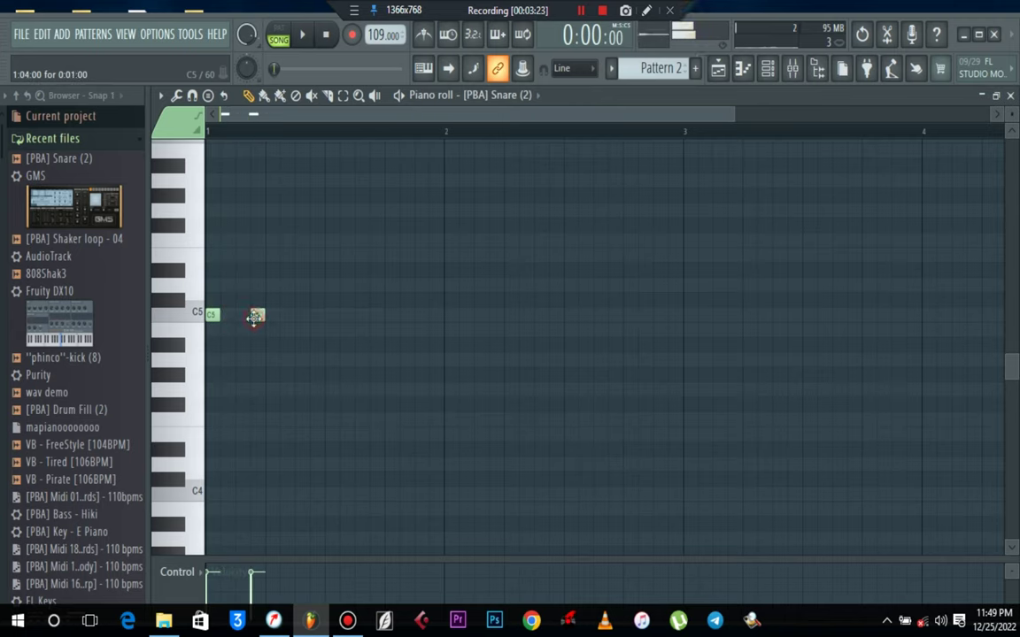
# Add one-step C5 snare hits at steps 7, 11, 14 and 15 of bar 1 during playback
pyautogui.press('space')
pyautogui.press('space')
pyautogui.click(301, 316)
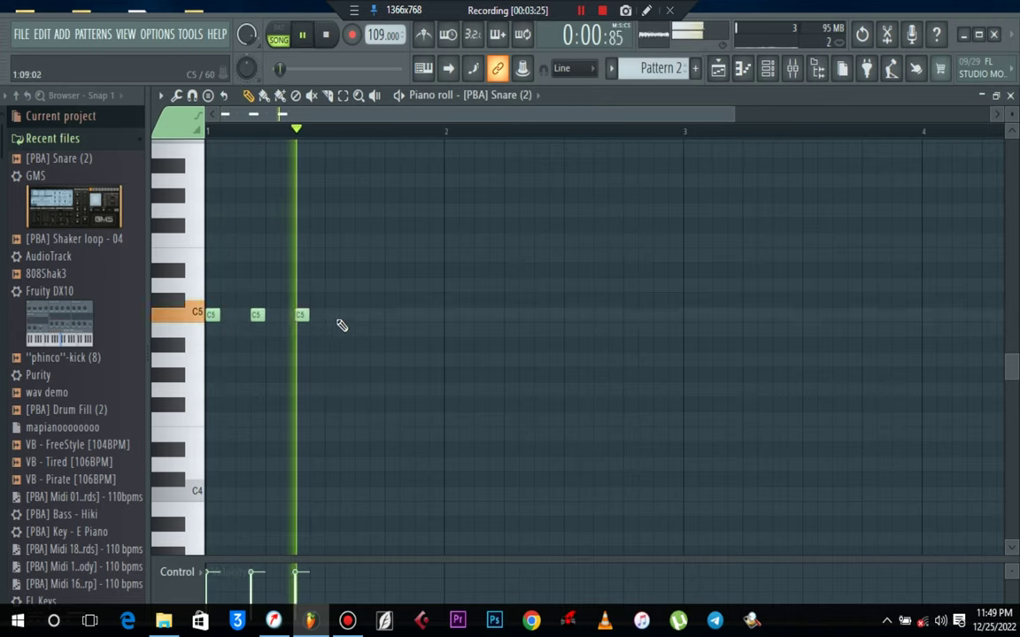
pyautogui.click(360, 316)
pyautogui.click(391, 317)
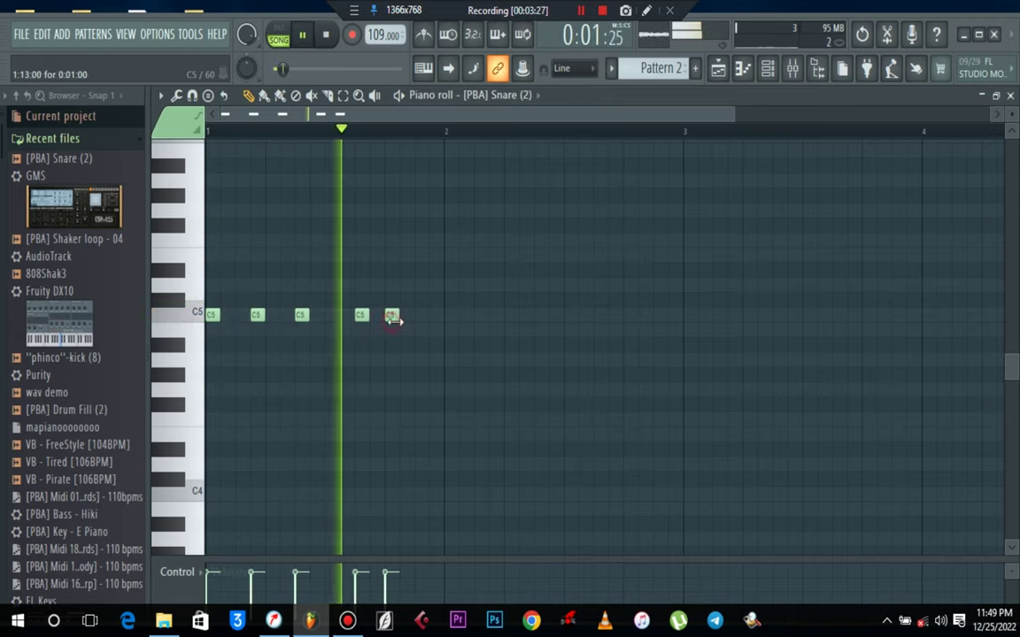
pyautogui.rightClick(392, 318)
pyautogui.click(422, 319)
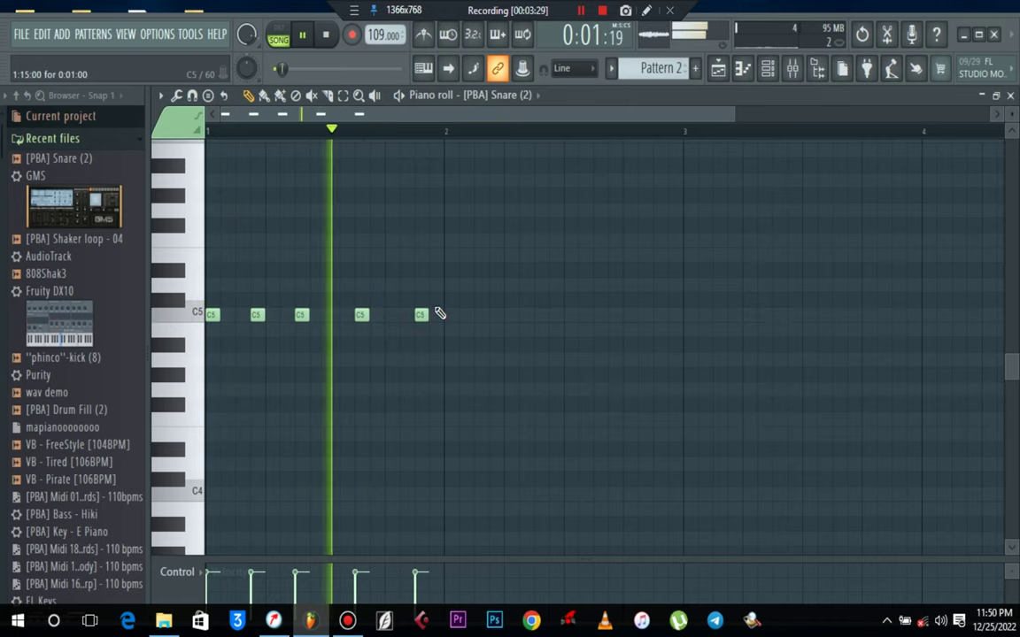
pyautogui.moveTo(419, 315); pyautogui.dragTo(399, 312)
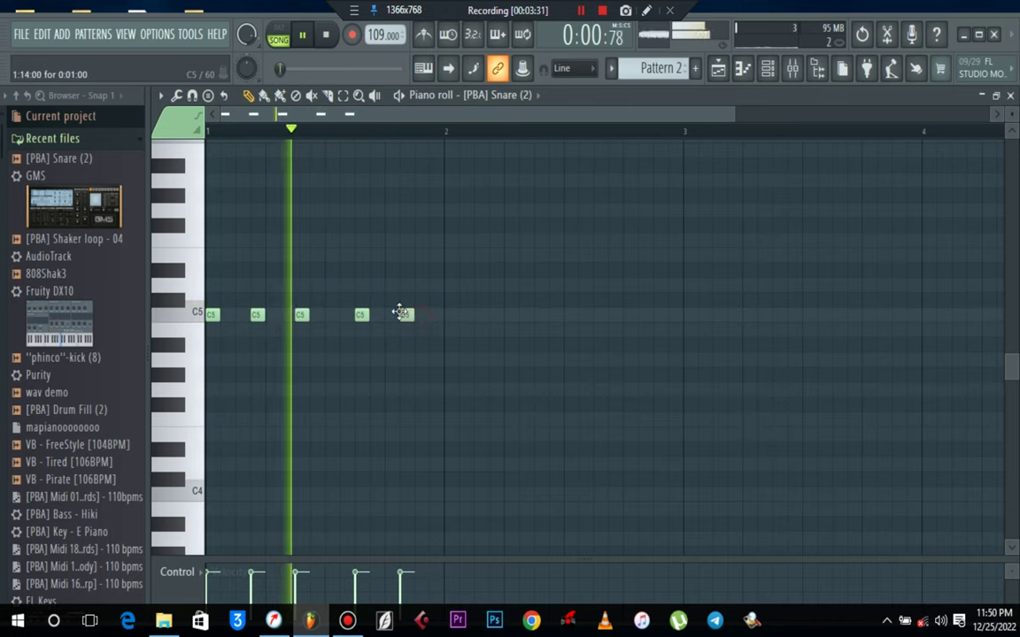
pyautogui.click(421, 316)
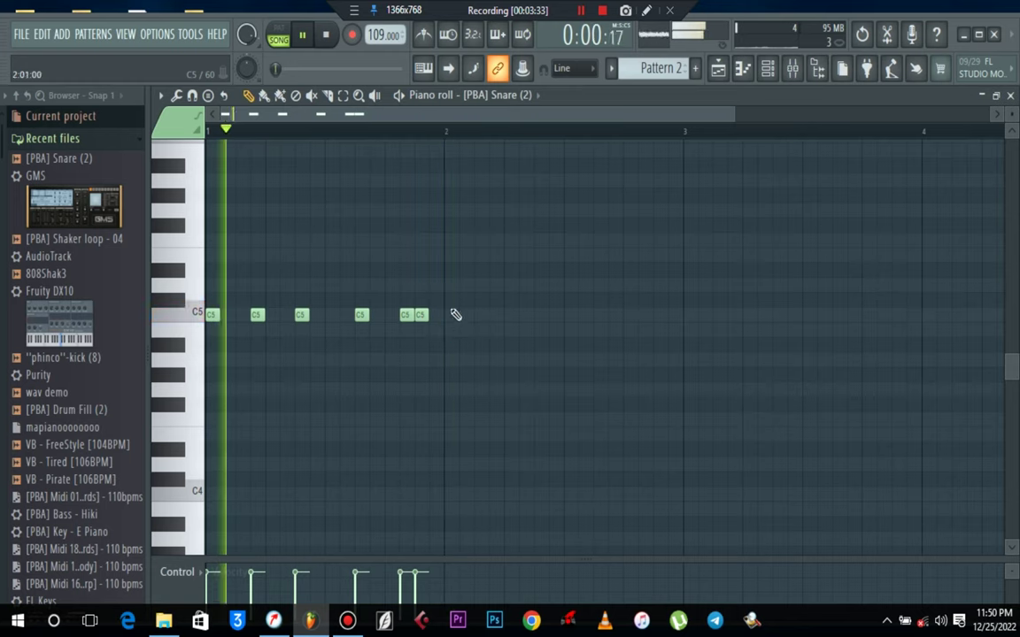
# Copy all the snare notes of bar 1 into bar 2
pyautogui.moveTo(497, 267); pyautogui.dragTo(139, 415)
pyautogui.moveTo(217, 318); pyautogui.dragTo(451, 318)
pyautogui.click(594, 422)
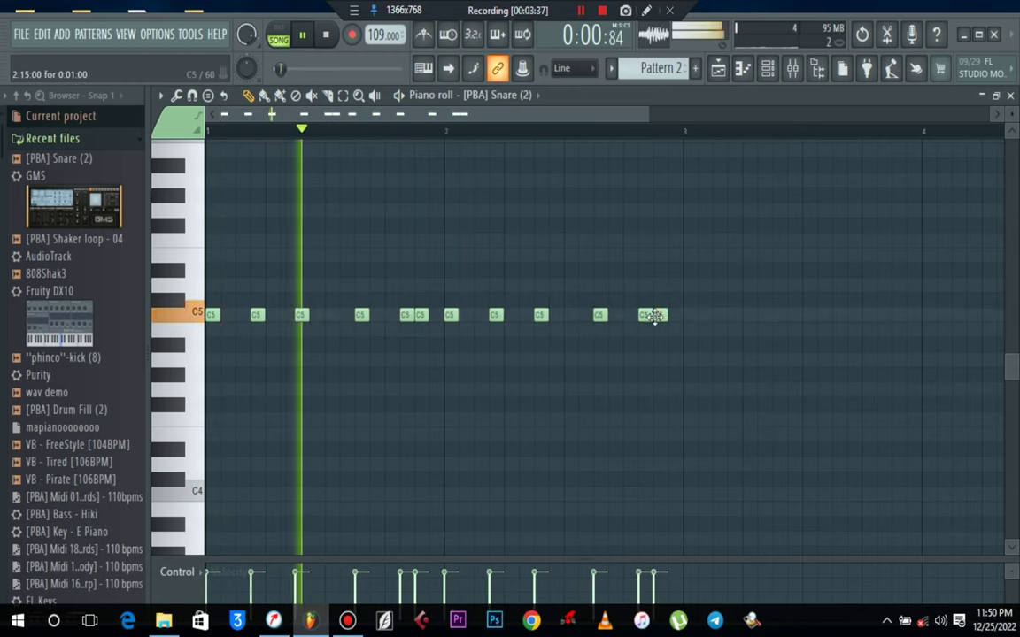
# Add a C5 snare hit at step 13 of bar 2 and extend the hit at step 15 to two steps
pyautogui.click(676, 316)
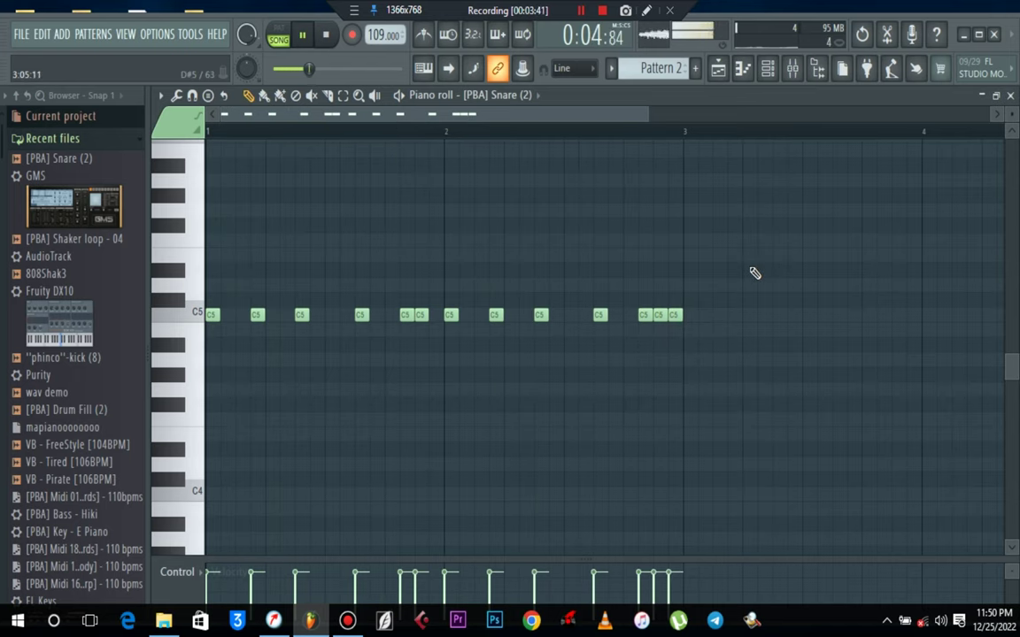
pyautogui.moveTo(673, 317); pyautogui.dragTo(630, 326)
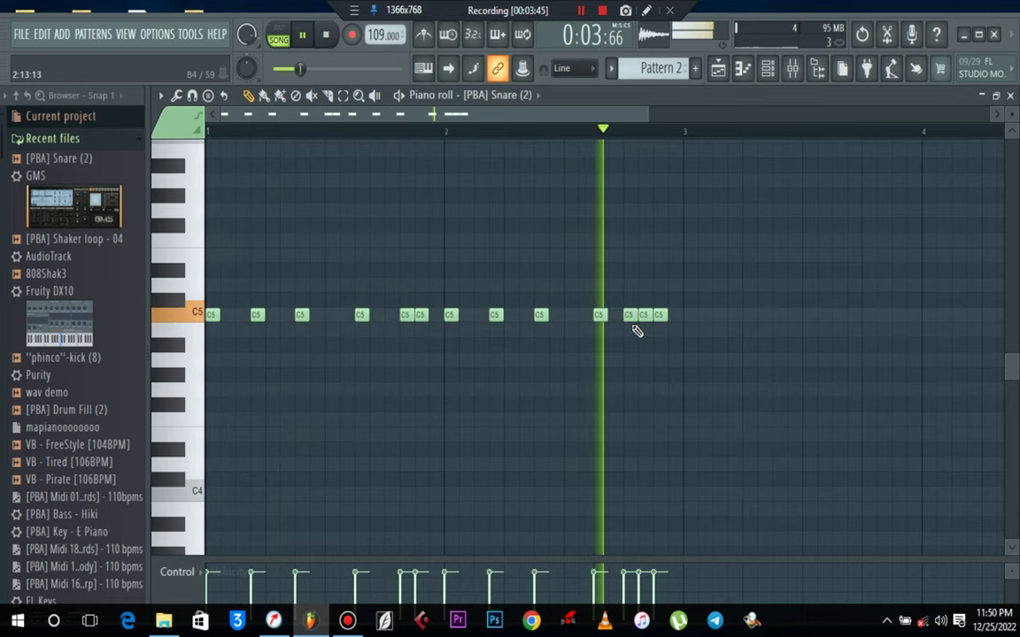
pyautogui.moveTo(669, 312); pyautogui.dragTo(679, 316)
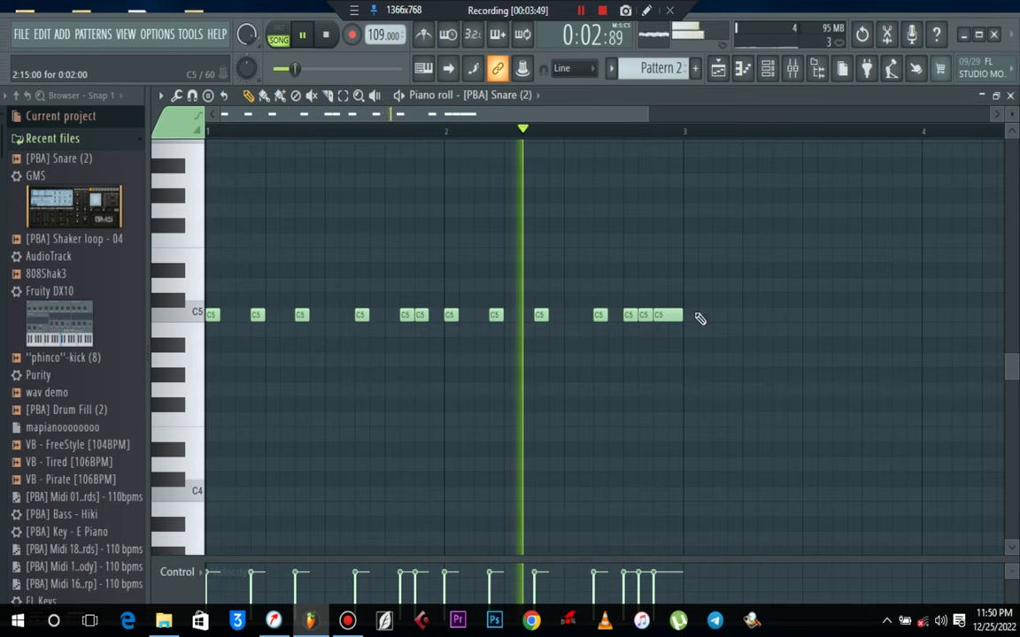
pyautogui.hotkey('ctrl', 'b')
pyautogui.hotkey('ctrl', 'd')
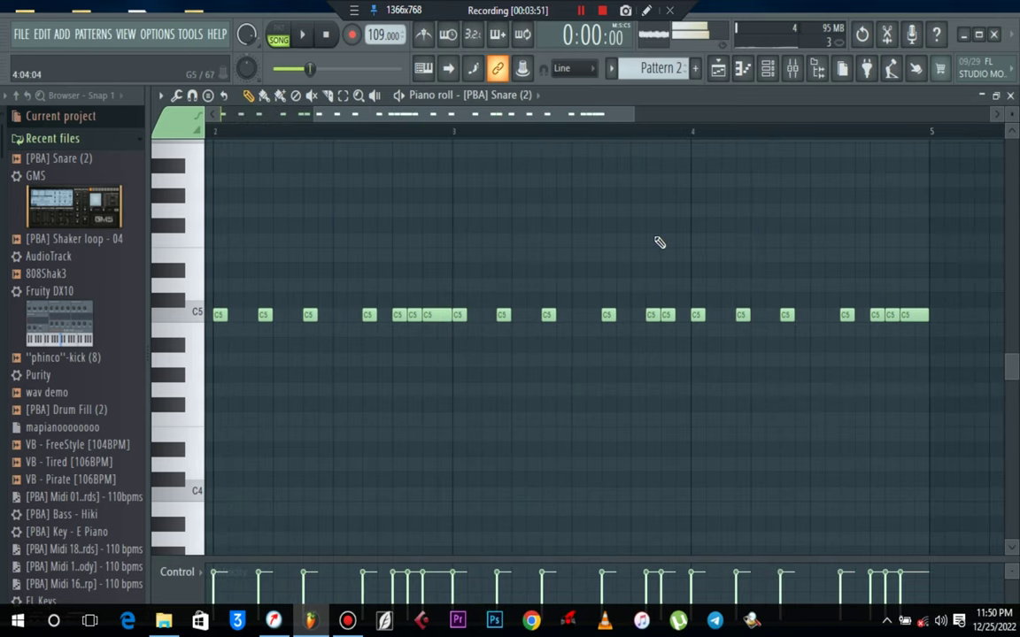
pyautogui.moveTo(968, 250); pyautogui.dragTo(458, 404)
pyautogui.press('Delete')
# Return to the playlist and repeat the Pattern 2 clip three more times on Track 2, filling bars 3 to 8
pyautogui.press('F7')
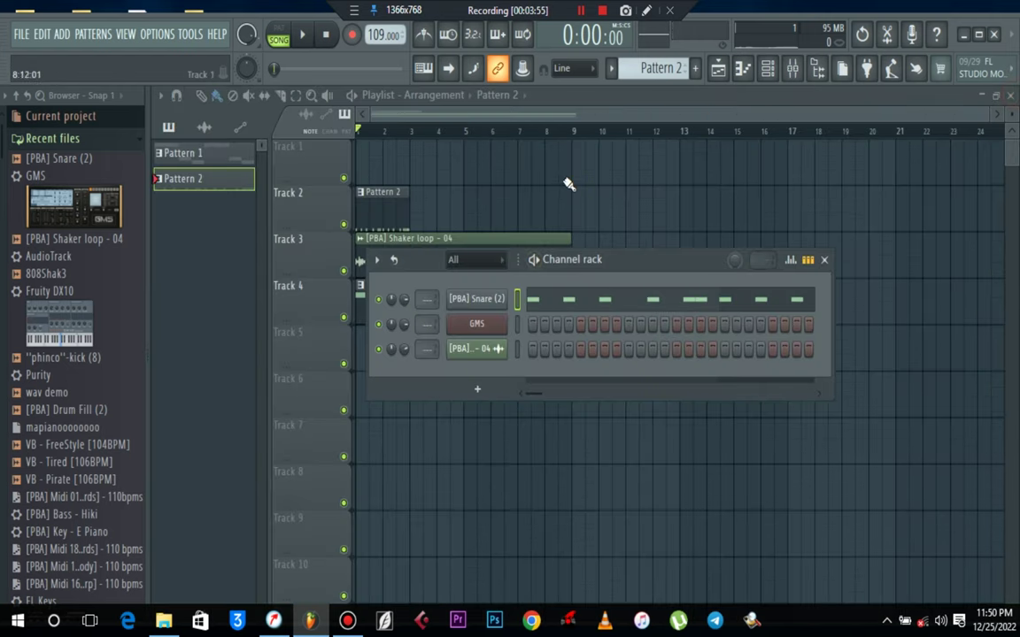
pyautogui.press('F6')
pyautogui.moveTo(412, 216); pyautogui.dragTo(539, 226)
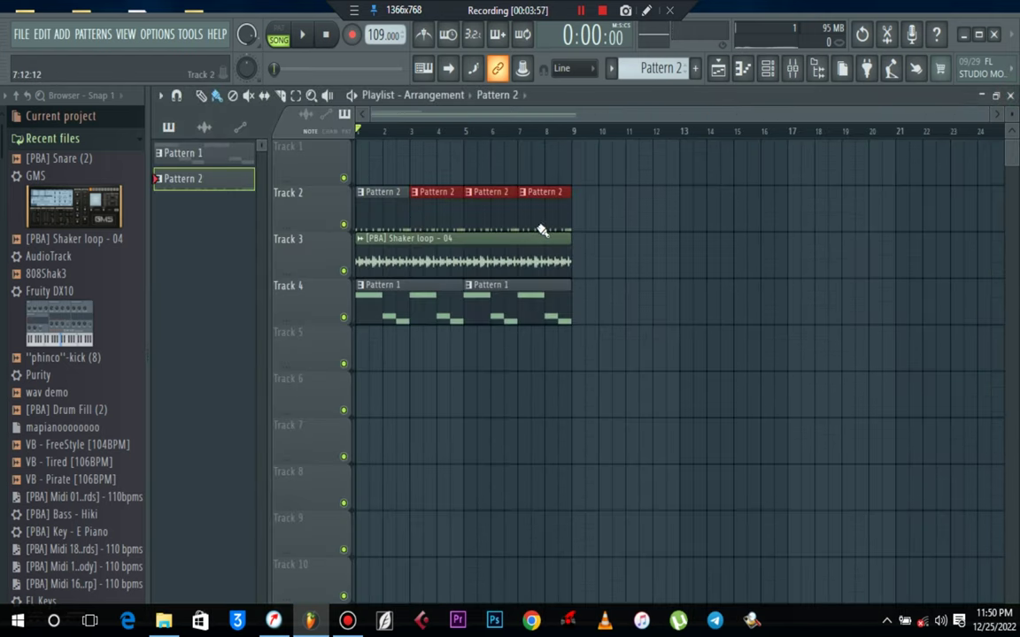
# Switch to the empty Pattern 3 and load the "phinco"-kick (8) sample as a new channel in the channel rack
pyautogui.press('space')
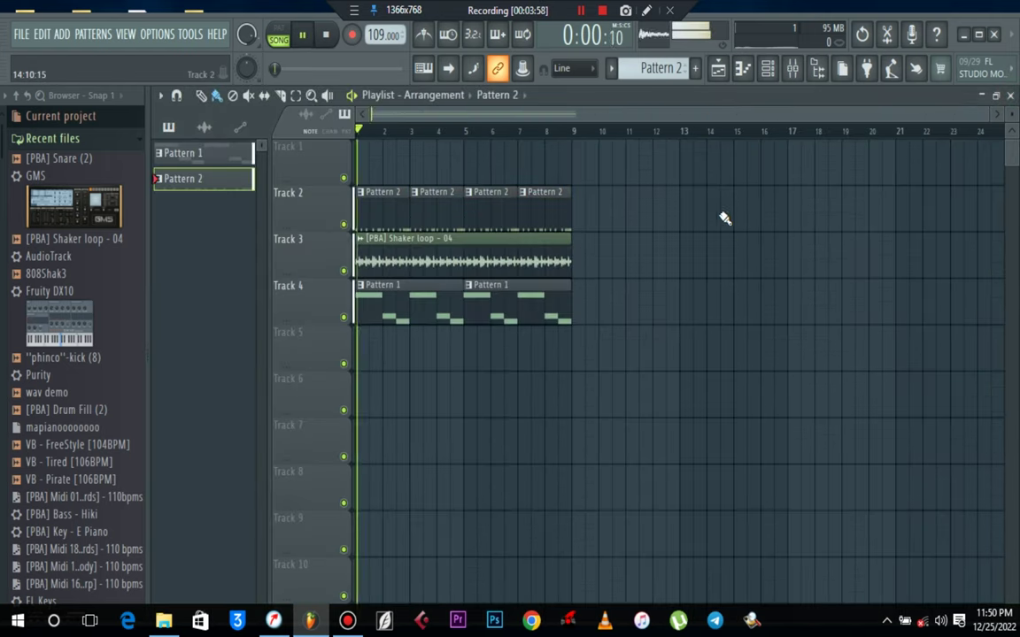
pyautogui.press('space')
pyautogui.click(768, 68)
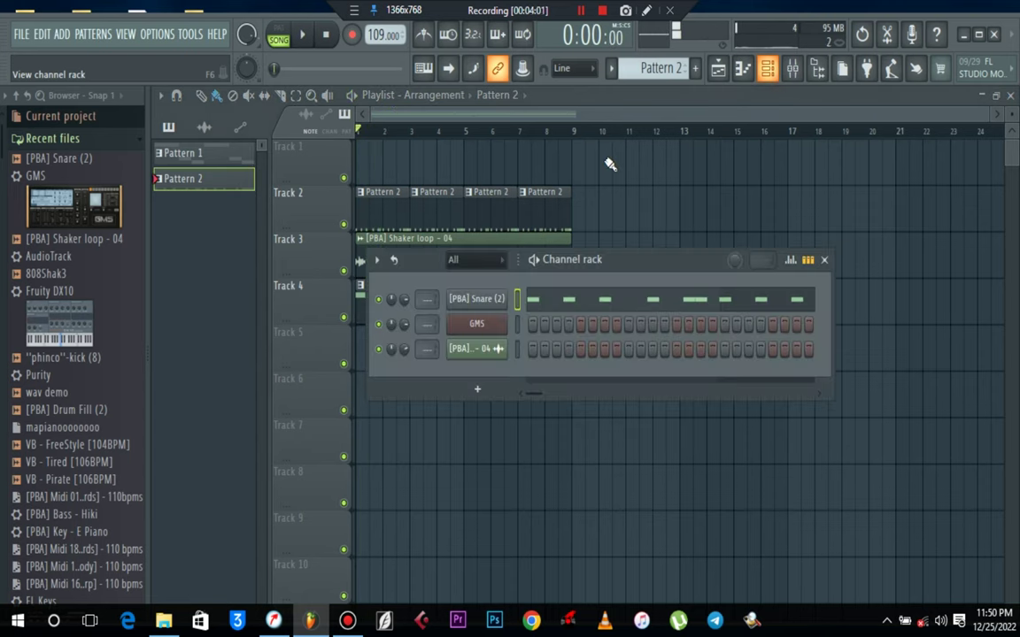
pyautogui.scroll(1, 652, 70)
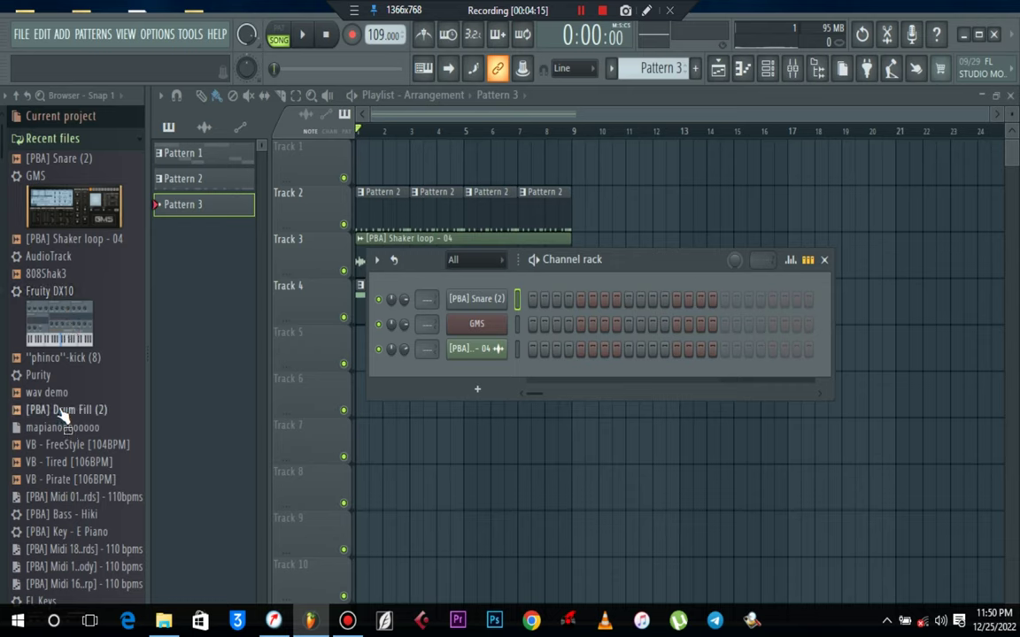
pyautogui.scroll(-5, 63, 415)
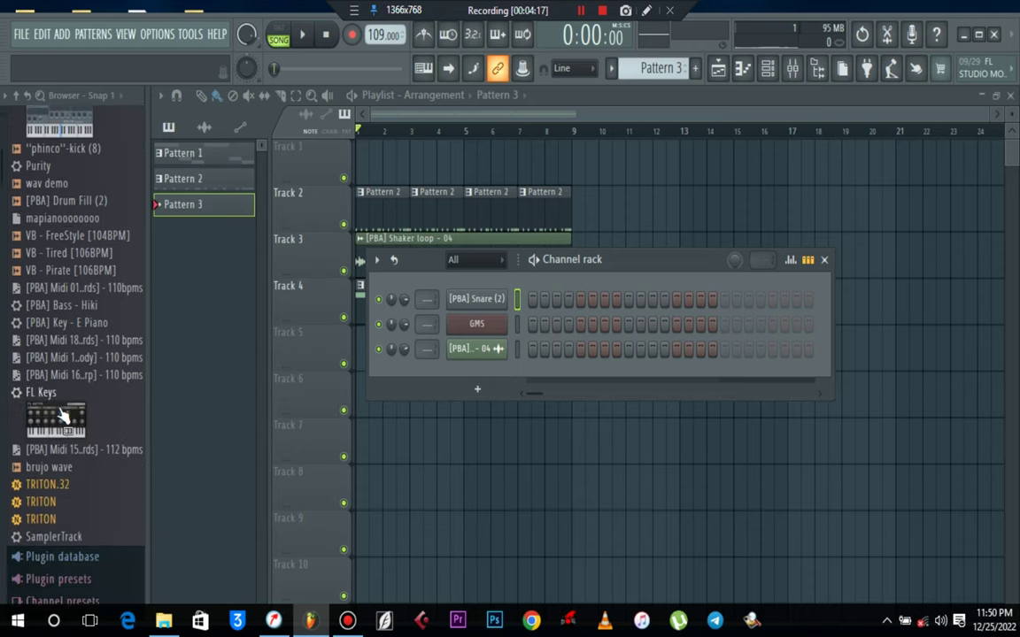
pyautogui.scroll(2, 64, 415)
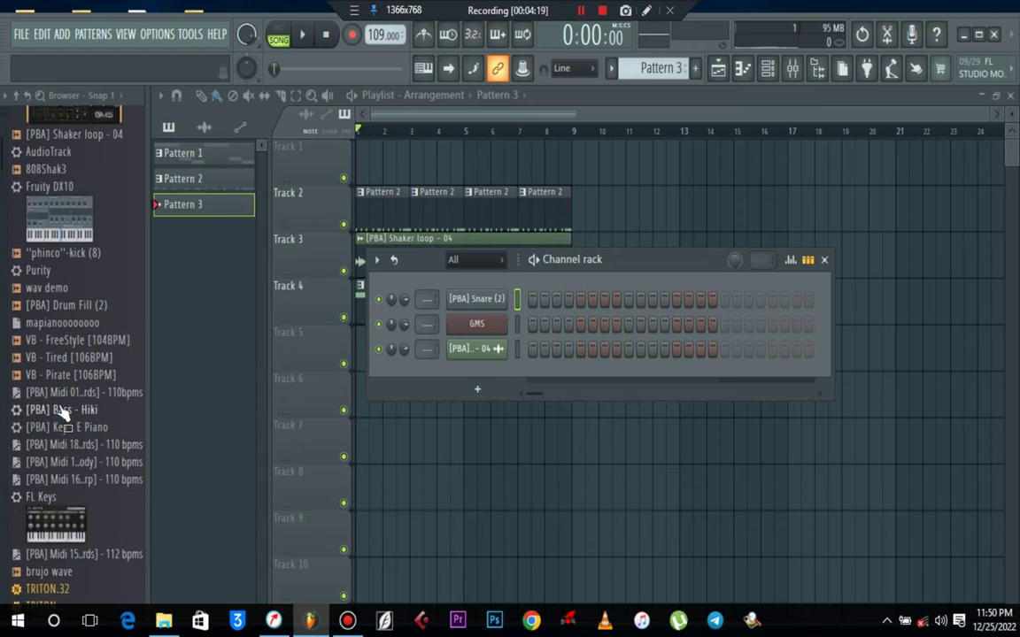
pyautogui.click(71, 255)
pyautogui.moveTo(75, 263); pyautogui.dragTo(492, 275)
# Place a Pattern 3 clip at bar 1 of Track 1 and open the kick's piano roll
pyautogui.click(416, 160)
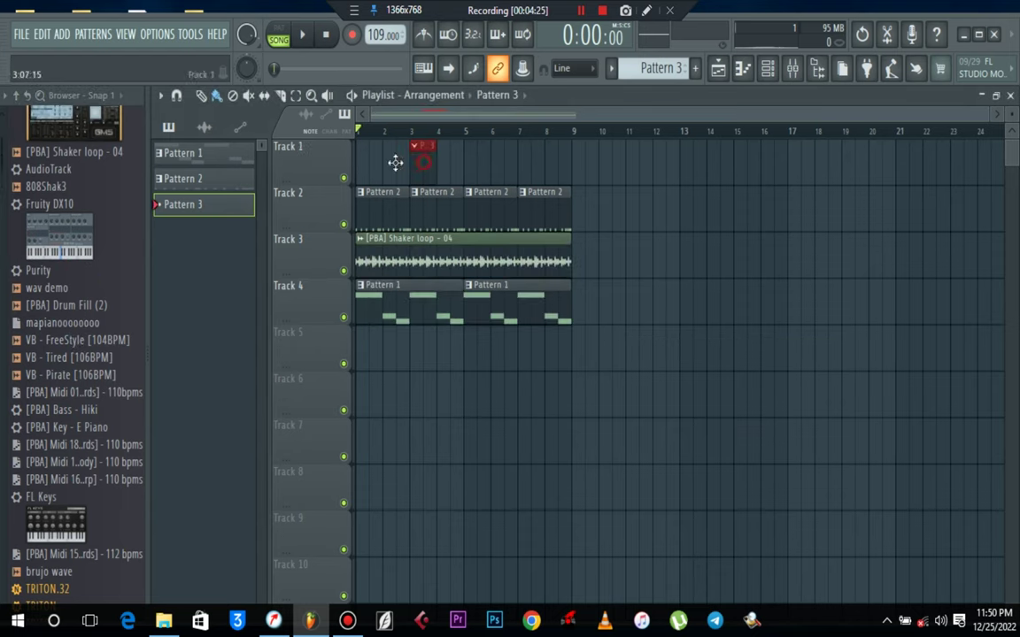
pyautogui.moveTo(396, 162)
pyautogui.mouseDown()
pyautogui.moveTo(341, 153)
pyautogui.moveTo(347, 166)
pyautogui.moveTo(401, 182)
pyautogui.mouseUp()
pyautogui.click(749, 74)
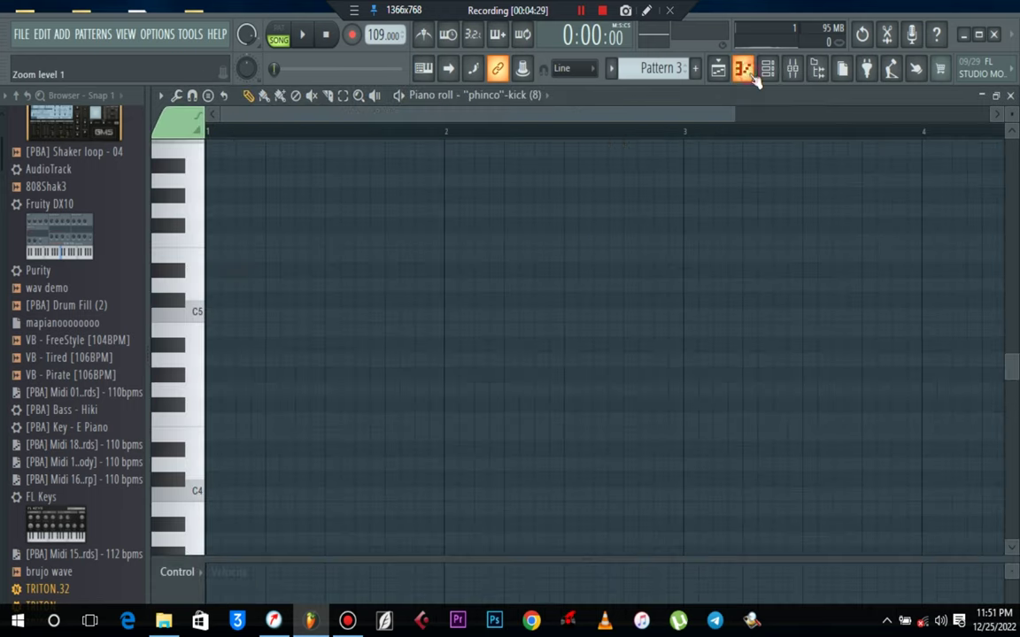
# Add two-step C5 kick notes on every beat of bars 1 and 2 during playback
pyautogui.click(233, 320)
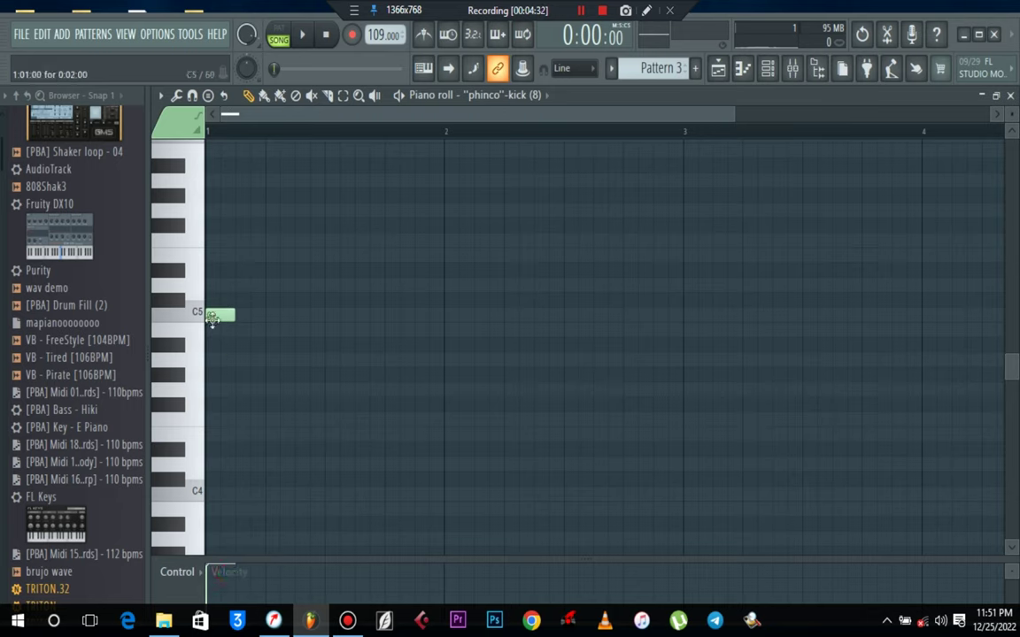
pyautogui.click(268, 319)
pyautogui.press('space')
pyautogui.click(338, 317)
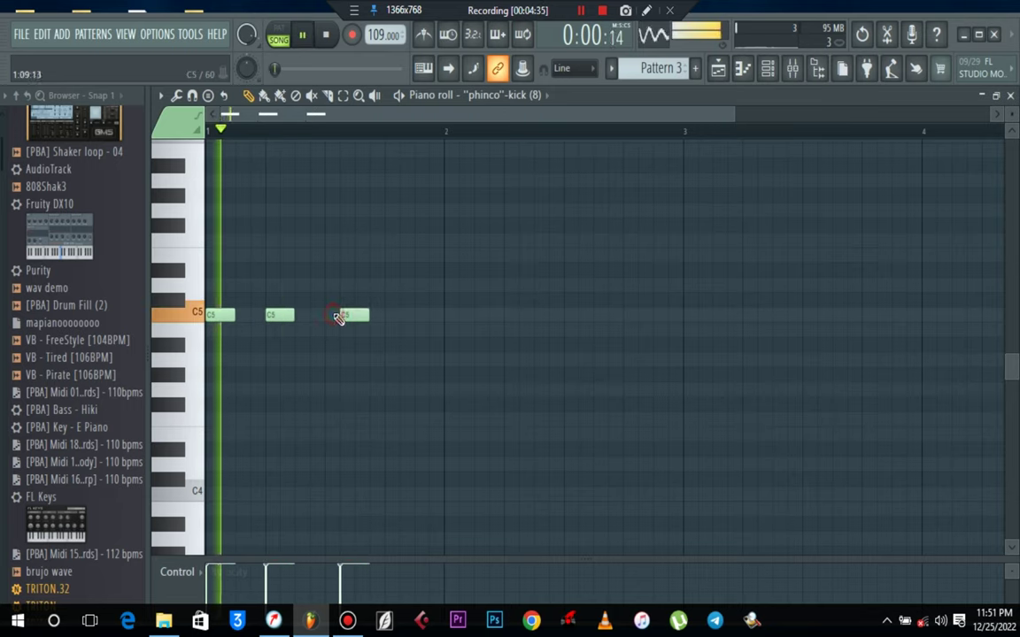
pyautogui.click(387, 316)
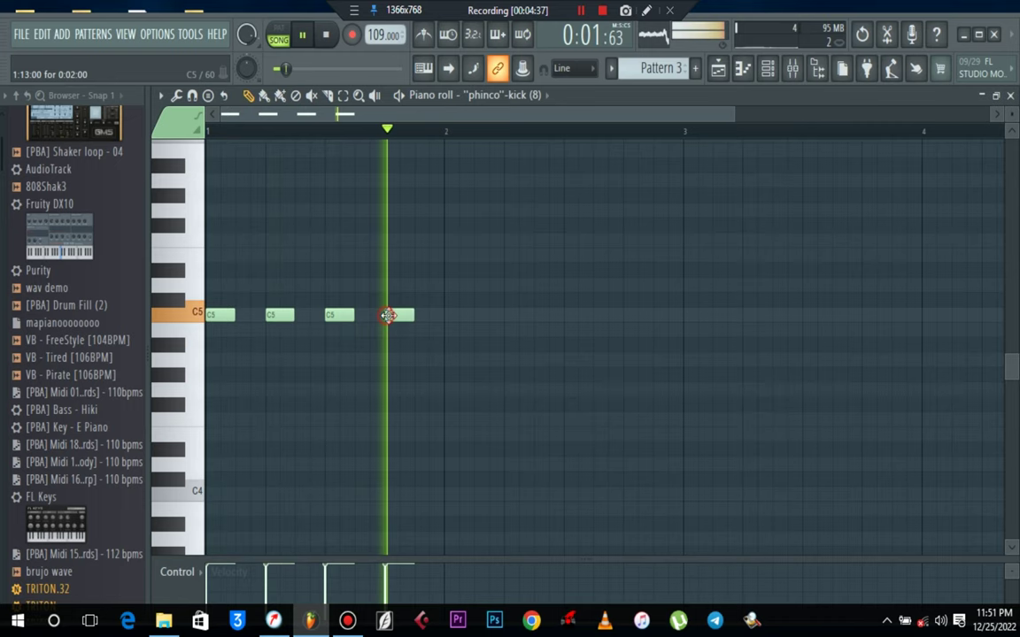
pyautogui.click(448, 316)
pyautogui.click(509, 316)
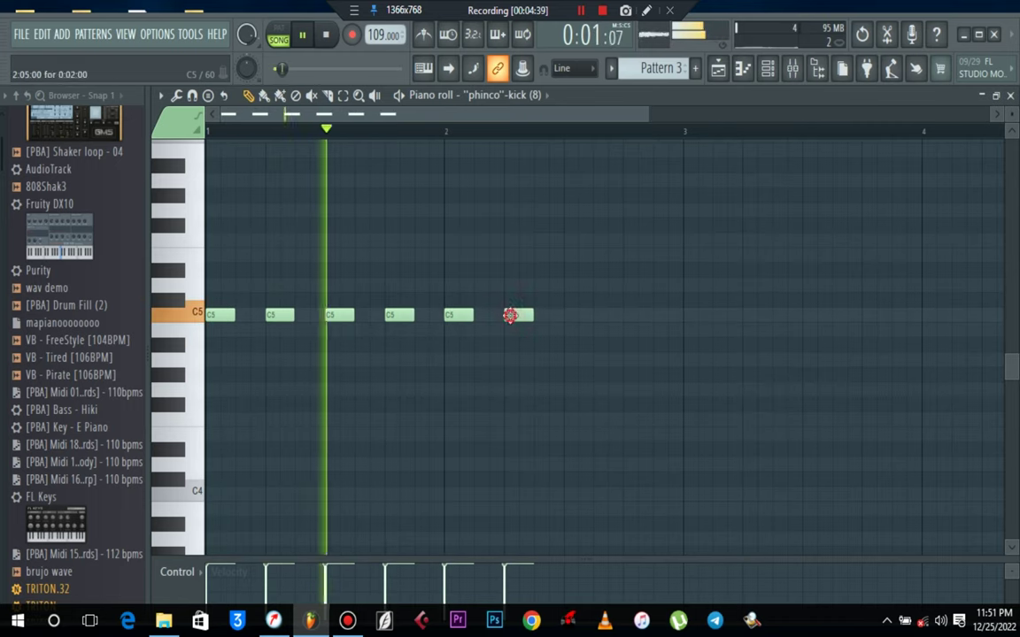
pyautogui.click(574, 316)
pyautogui.click(626, 317)
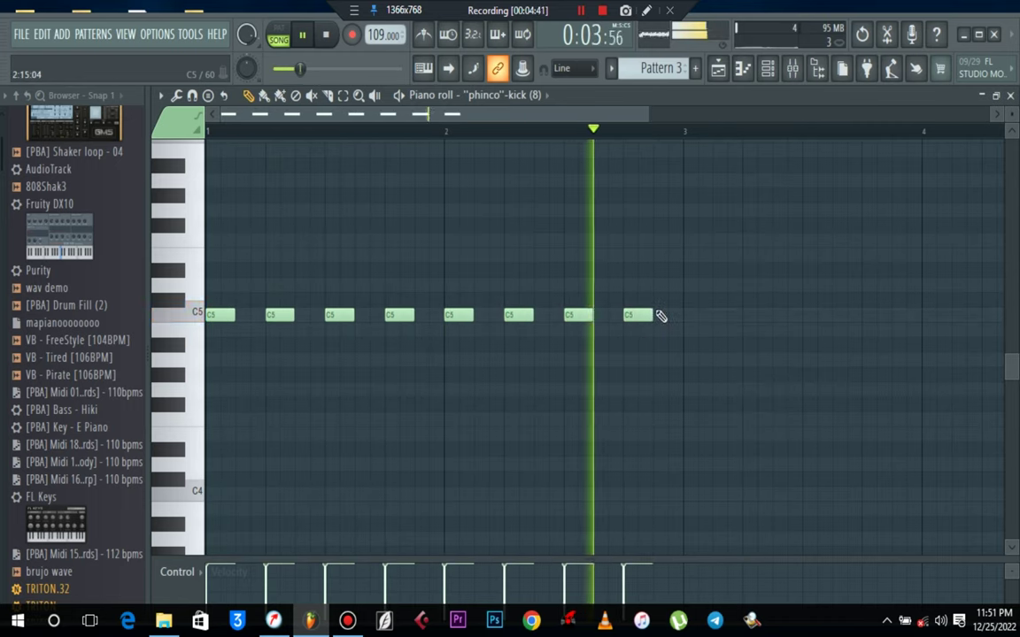
pyautogui.click(658, 316)
# Return to the playlist and repeat the Pattern 3 clip three more times on Track 1, filling bars 3 to 8
pyautogui.press('F5')
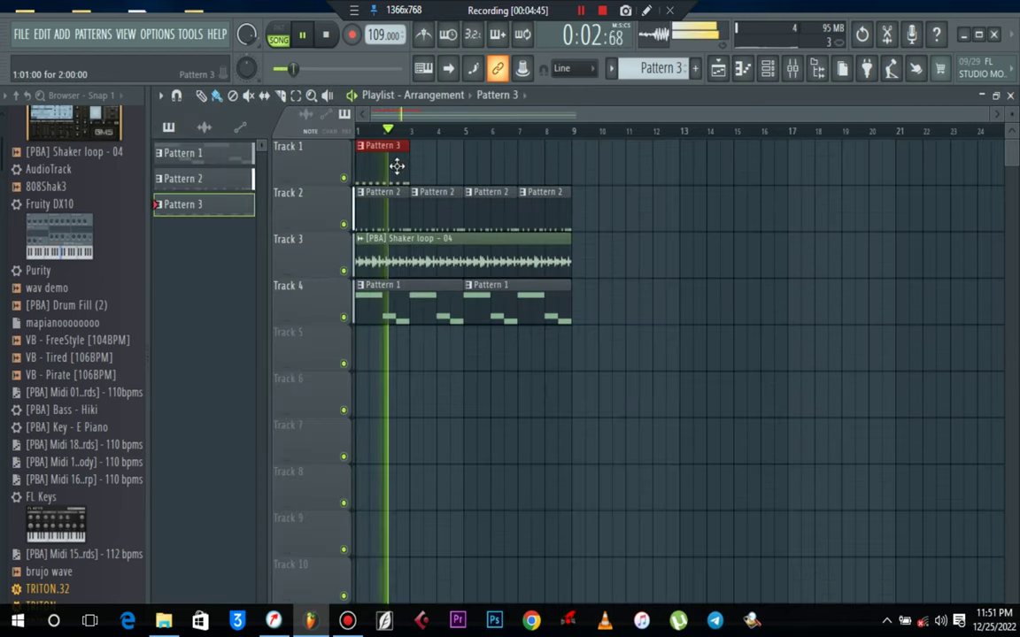
pyautogui.moveTo(421, 173); pyautogui.dragTo(541, 181)
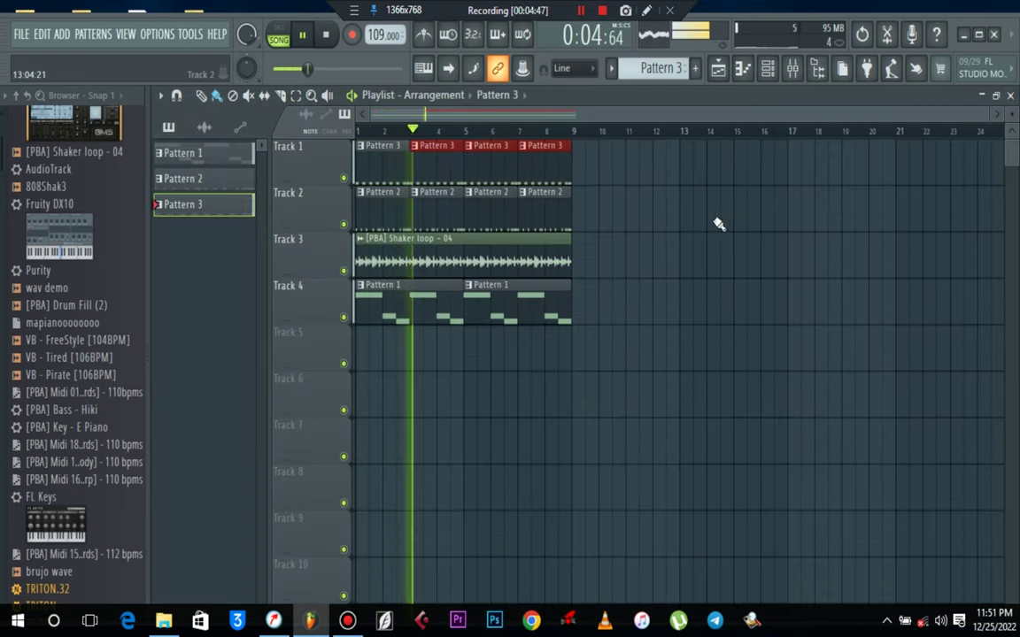
# Lower the snare channel's volume and adjust the shaker loop channel's volume while the arrangement plays
pyautogui.click(768, 69)
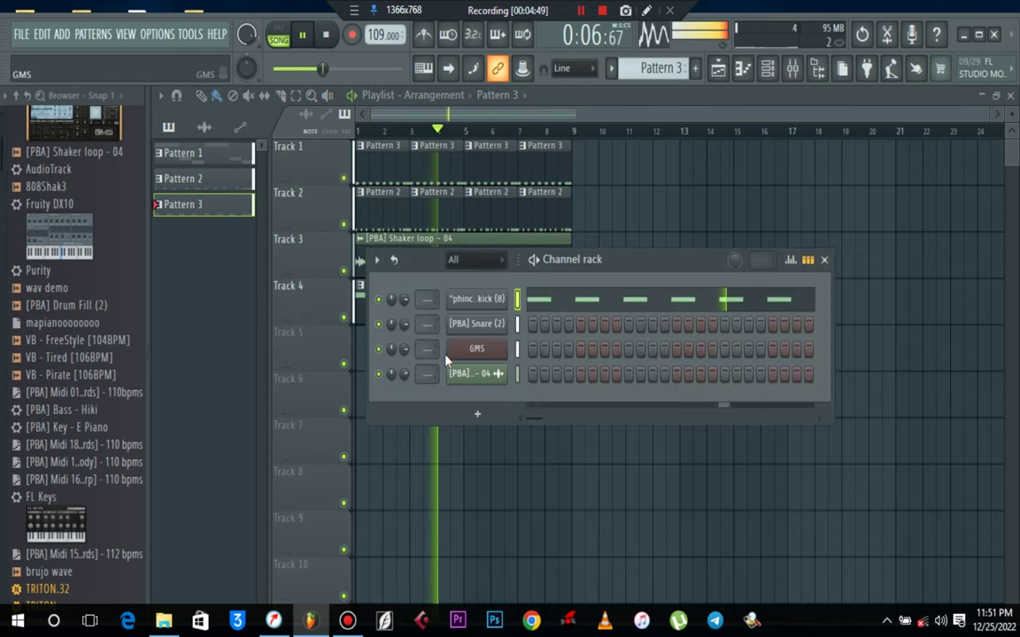
pyautogui.moveTo(404, 324); pyautogui.dragTo(404, 337)
pyautogui.moveTo(403, 375)
pyautogui.mouseDown()
pyautogui.moveTo(403, 386)
pyautogui.moveTo(403, 368)
pyautogui.mouseUp()
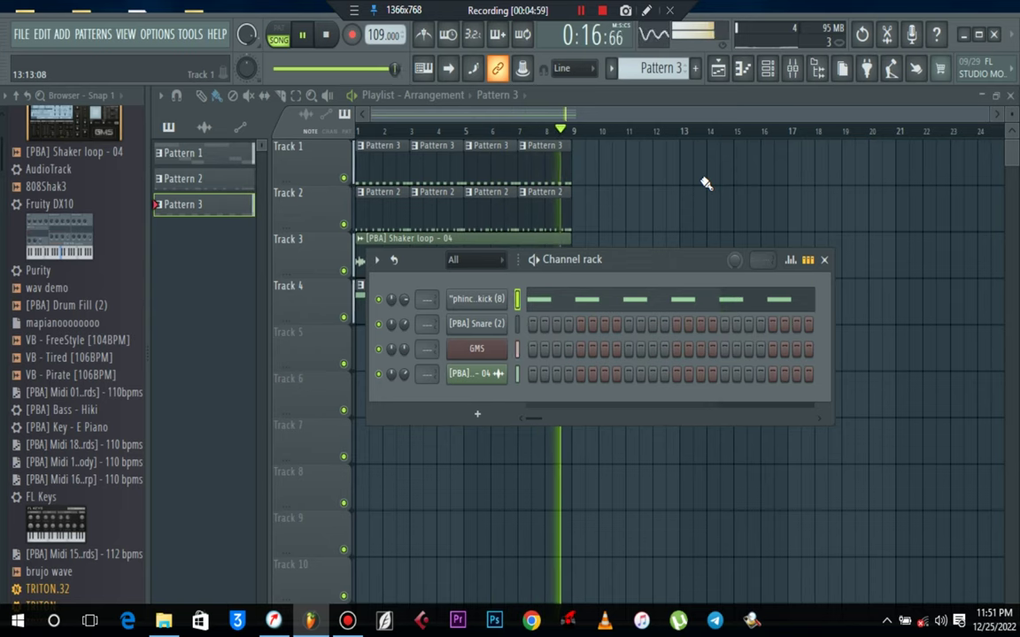
pyautogui.press('space')
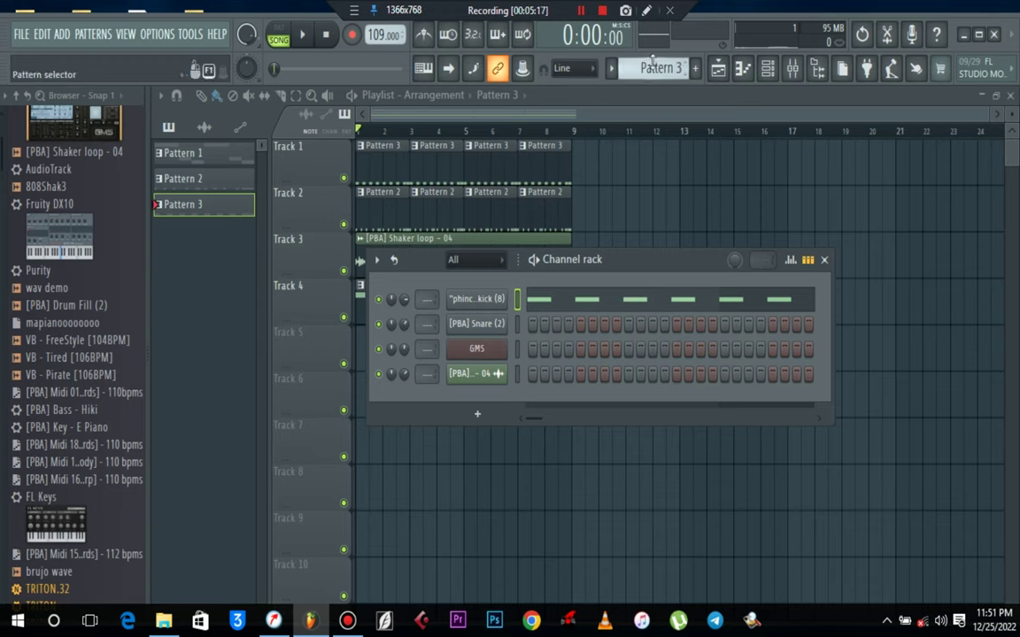
# Switch to the empty Pattern 4 and load the Purity instrument as a new channel
pyautogui.scroll(-1, 653, 61)
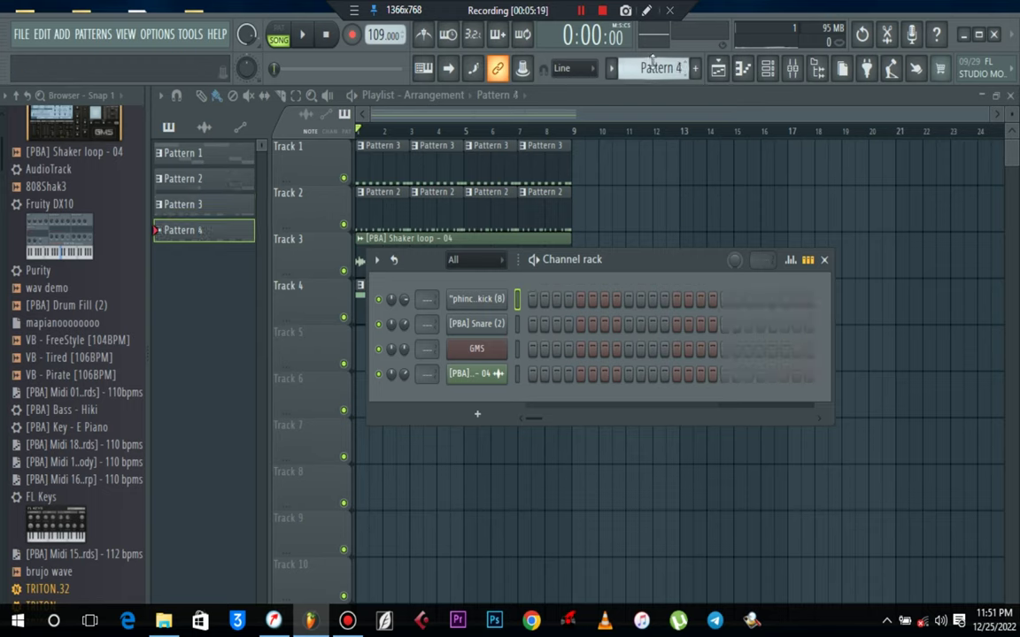
pyautogui.rightClick(671, 195)
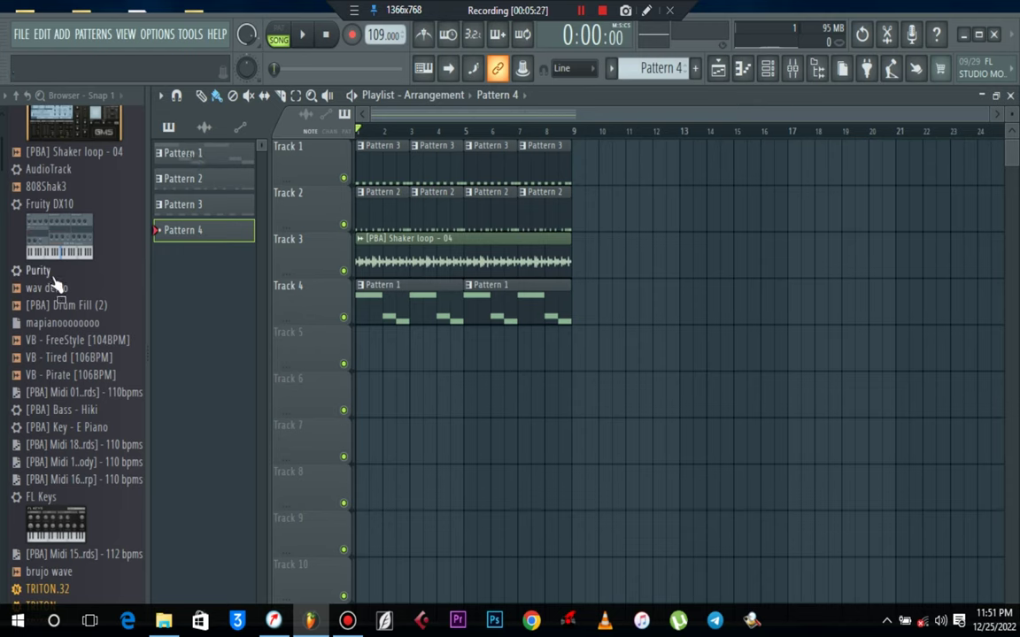
pyautogui.moveTo(53, 272); pyautogui.dragTo(474, 411)
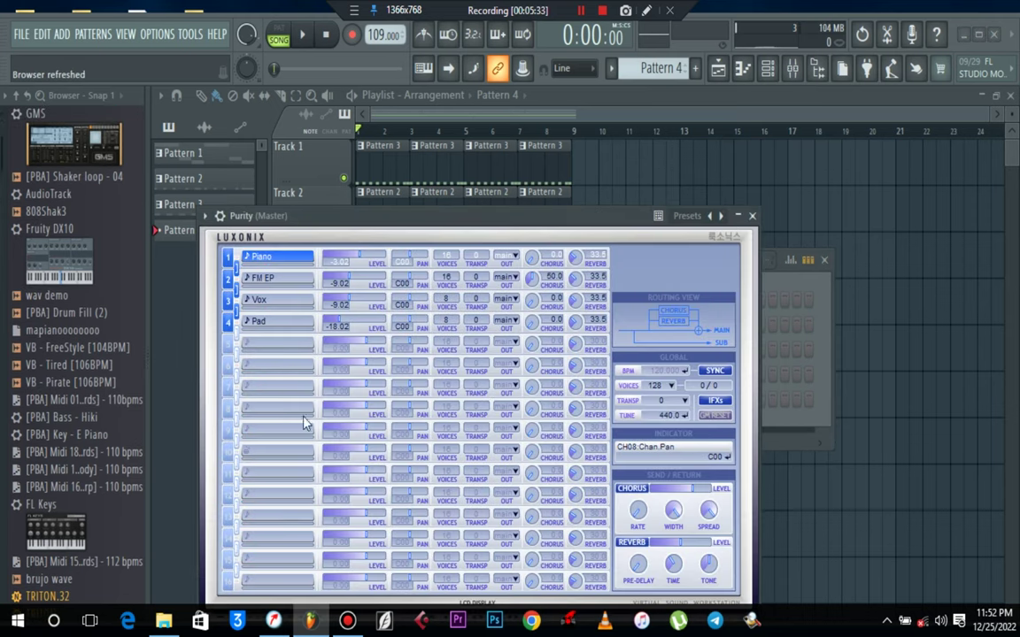
# Choose the Hard Tenor preset from Purity's Woodwind category and close the plugin window
pyautogui.moveTo(582, 231); pyautogui.dragTo(598, 173)
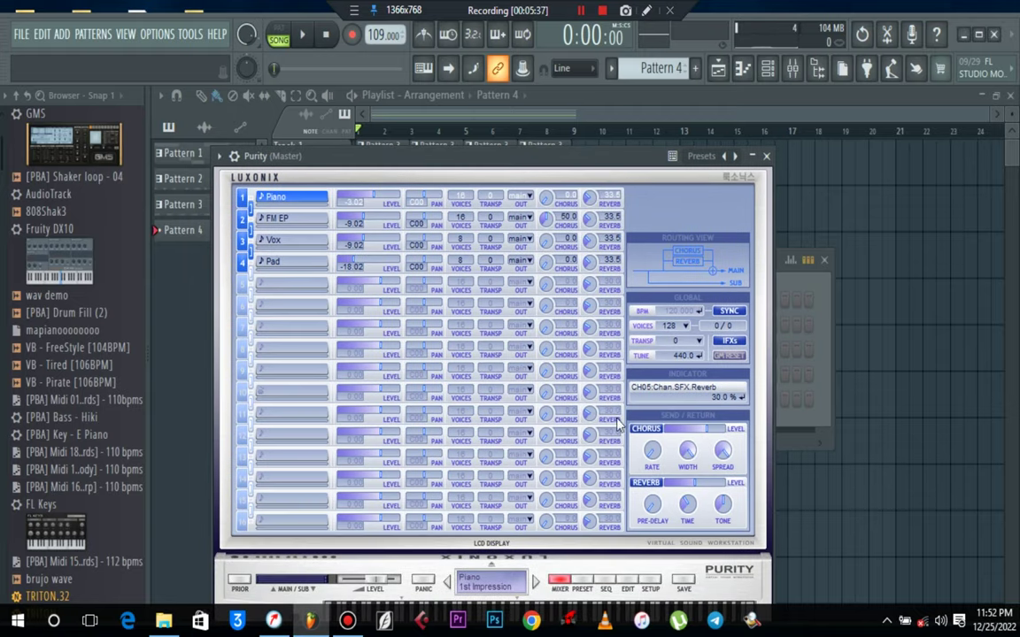
pyautogui.click(584, 581)
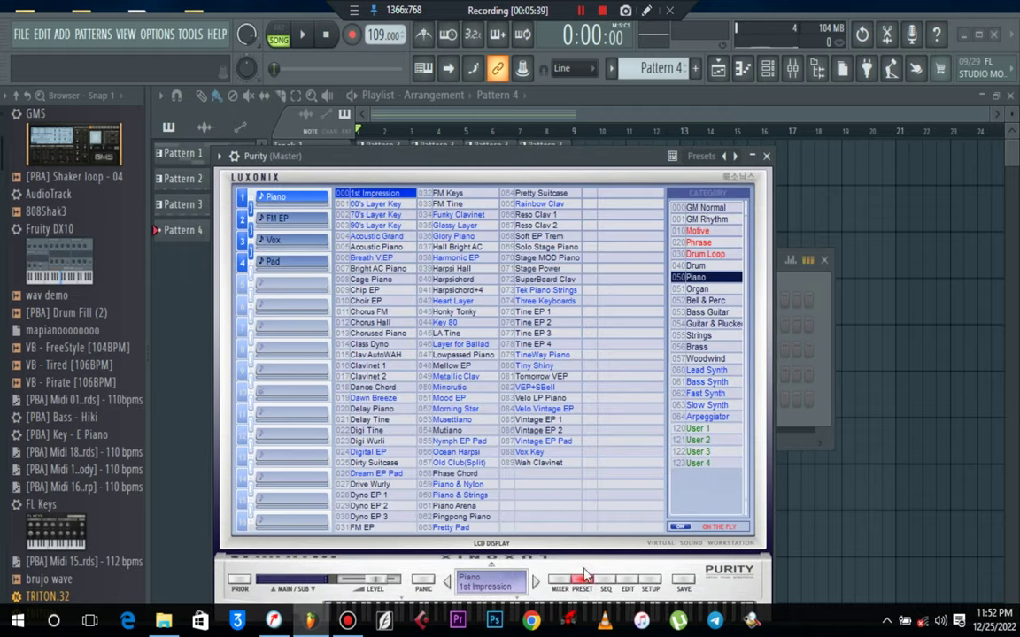
pyautogui.click(713, 359)
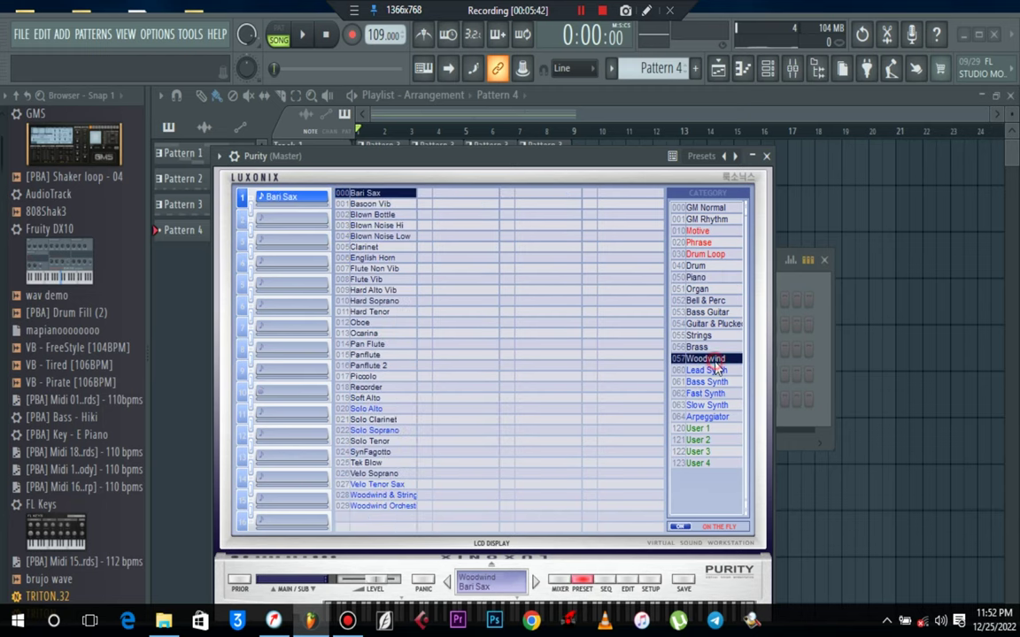
pyautogui.click(383, 313)
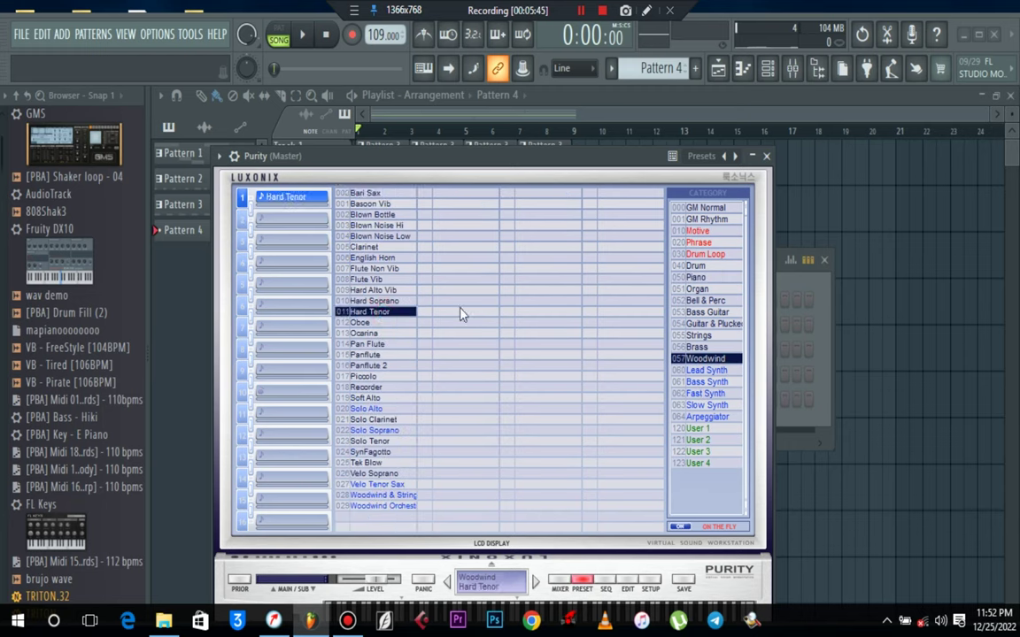
pyautogui.click(767, 157)
# Place a Pattern 4 clip at bar 1 of Track 5 and open Purity's piano roll
pyautogui.click(478, 497)
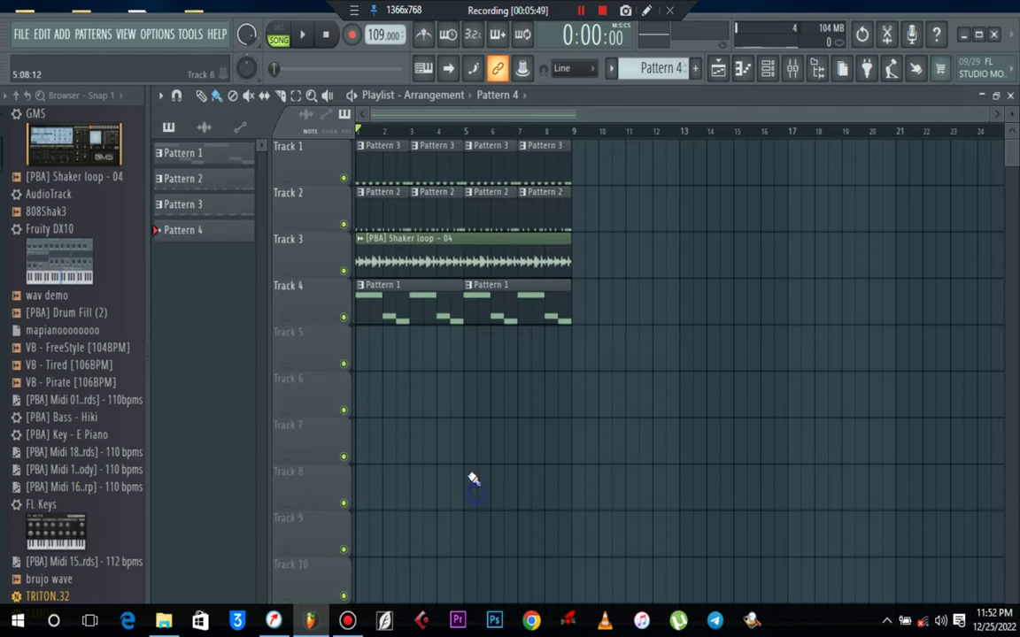
pyautogui.click(369, 354)
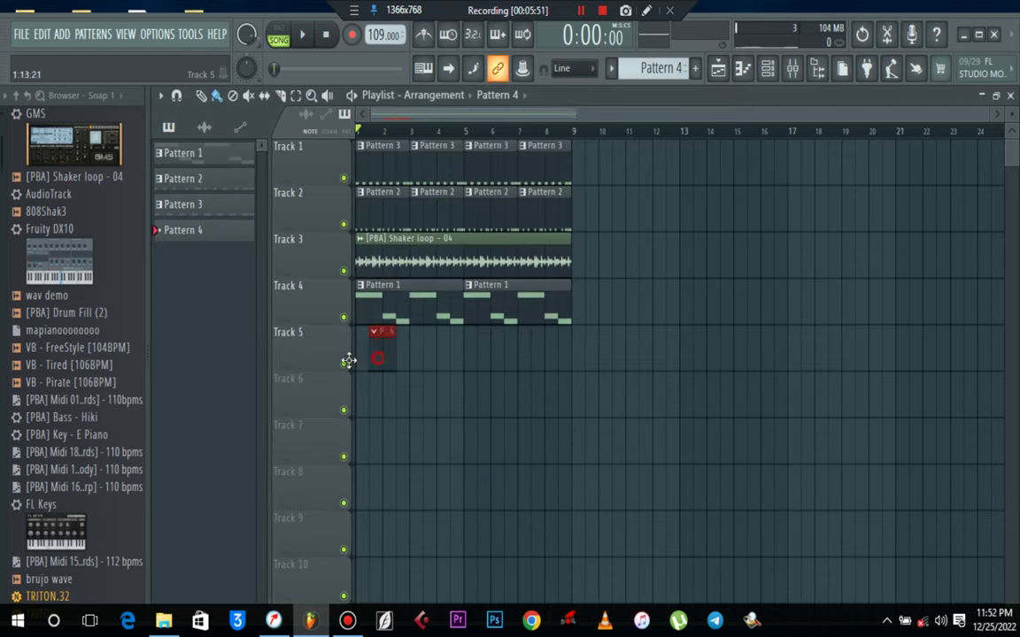
pyautogui.click(742, 68)
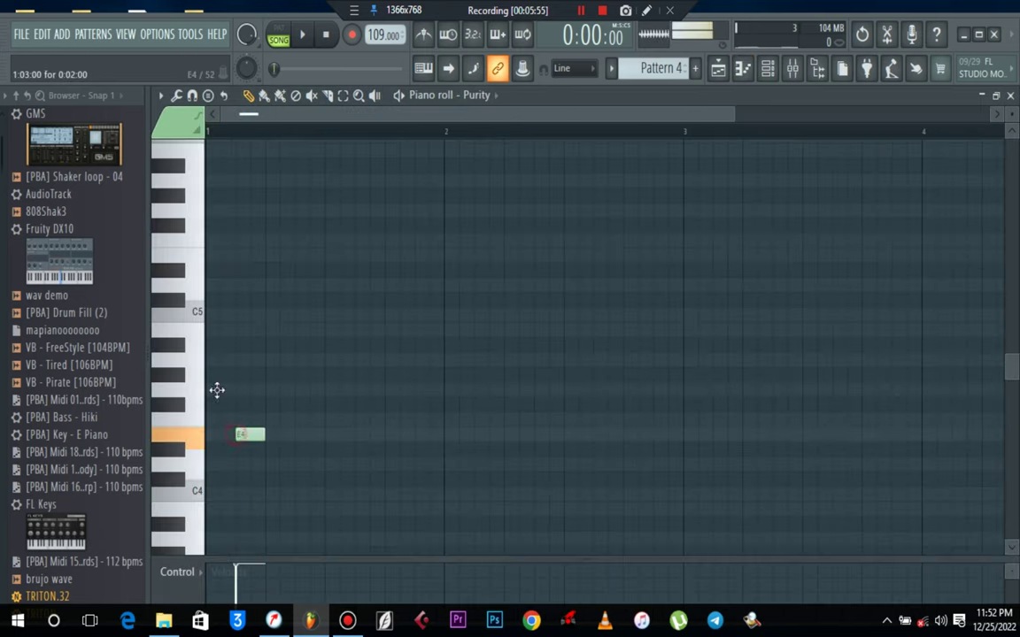
# Place a two-step Purity note on D#5 at step 3 of bar 1 and preview it
pyautogui.moveTo(217, 390); pyautogui.dragTo(250, 271)
pyautogui.press('space')
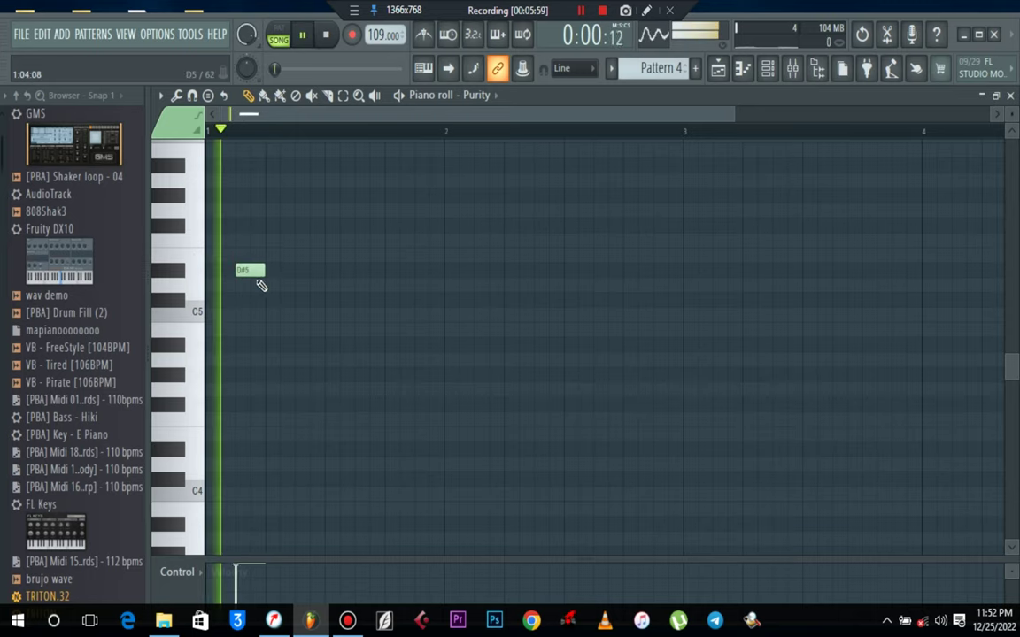
pyautogui.press('space')
# Shorten the D#5 note to half a step using 1/2 step snap, and restore the snap to Line
pyautogui.click(580, 70)
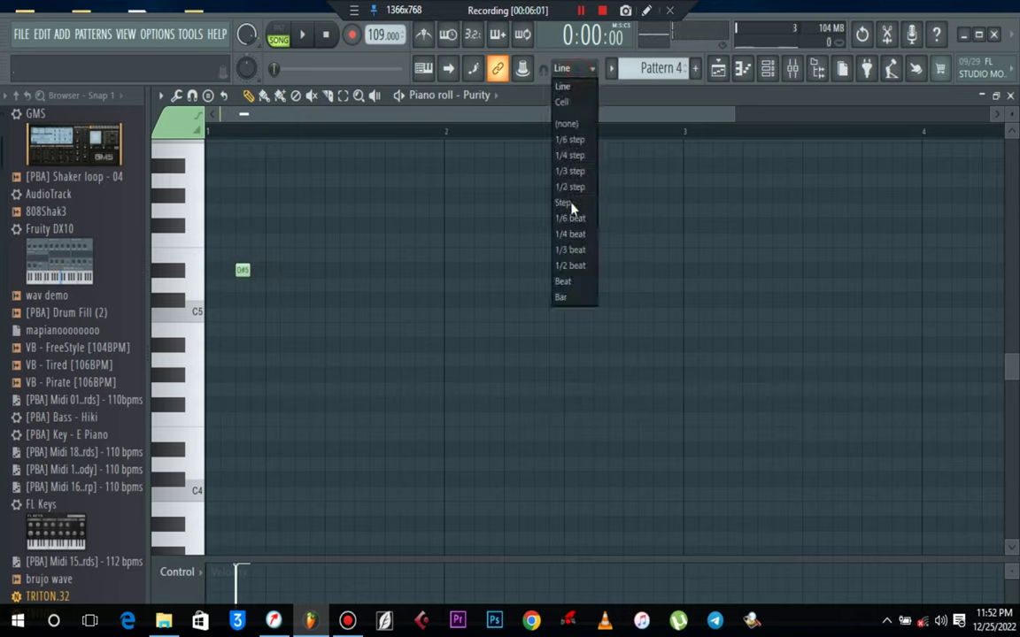
pyautogui.click(576, 189)
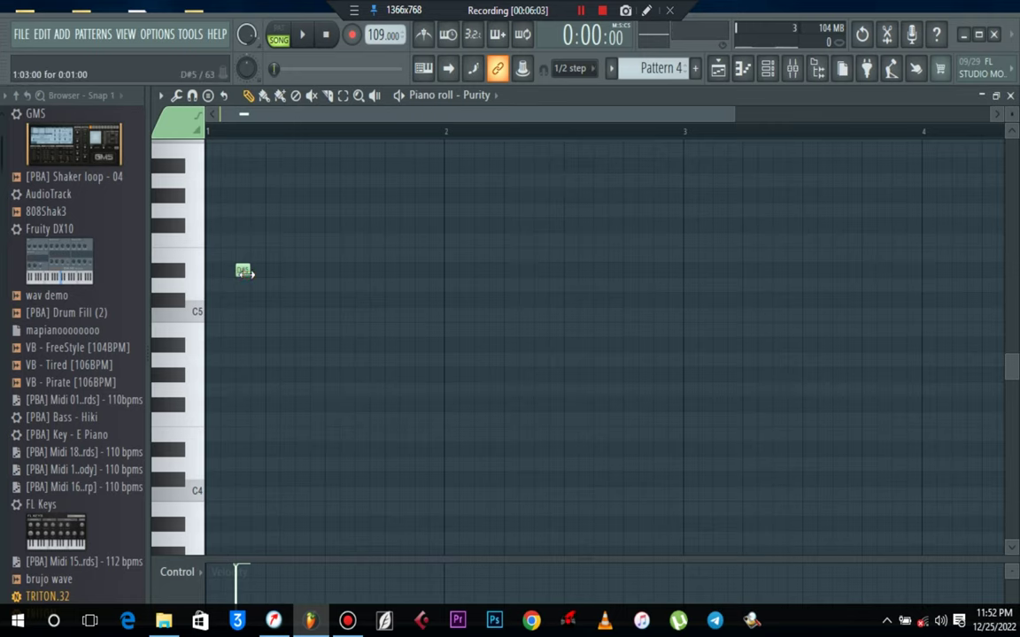
pyautogui.press('space')
pyautogui.click(571, 68)
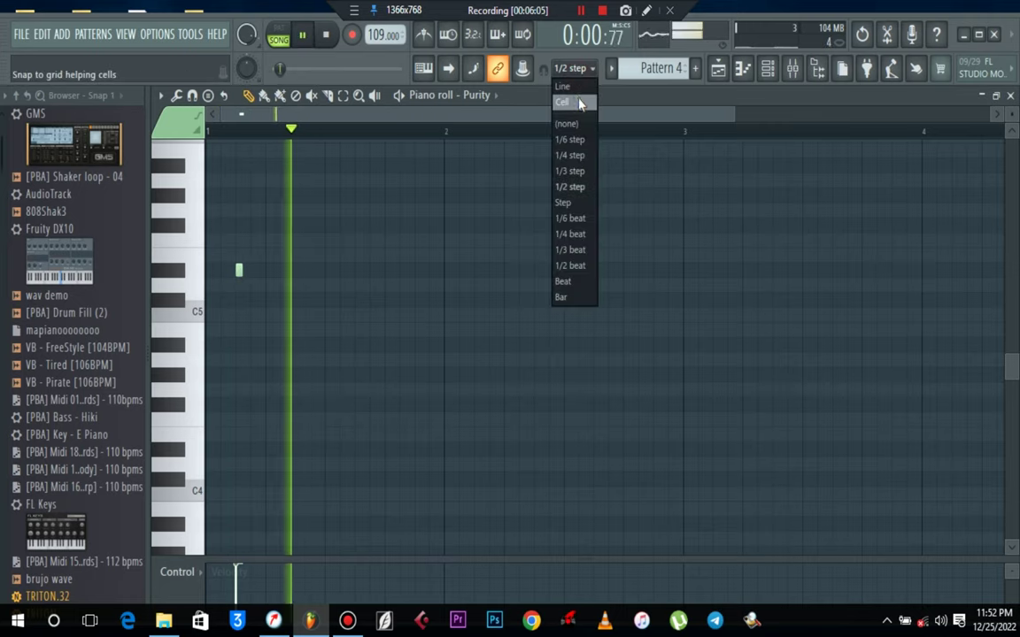
pyautogui.click(566, 84)
pyautogui.press('space')
pyautogui.press('space')
# Add half-step D#5 notes at steps 7, 11 and 15 of bar 1, checking the rhythm with playback
pyautogui.scroll(1, 251, 318)
pyautogui.press('space')
pyautogui.moveTo(237, 316); pyautogui.dragTo(299, 328)
pyautogui.press('space')
pyautogui.press('space')
pyautogui.press('space')
pyautogui.press('space')
pyautogui.click(268, 315)
pyautogui.press('space')
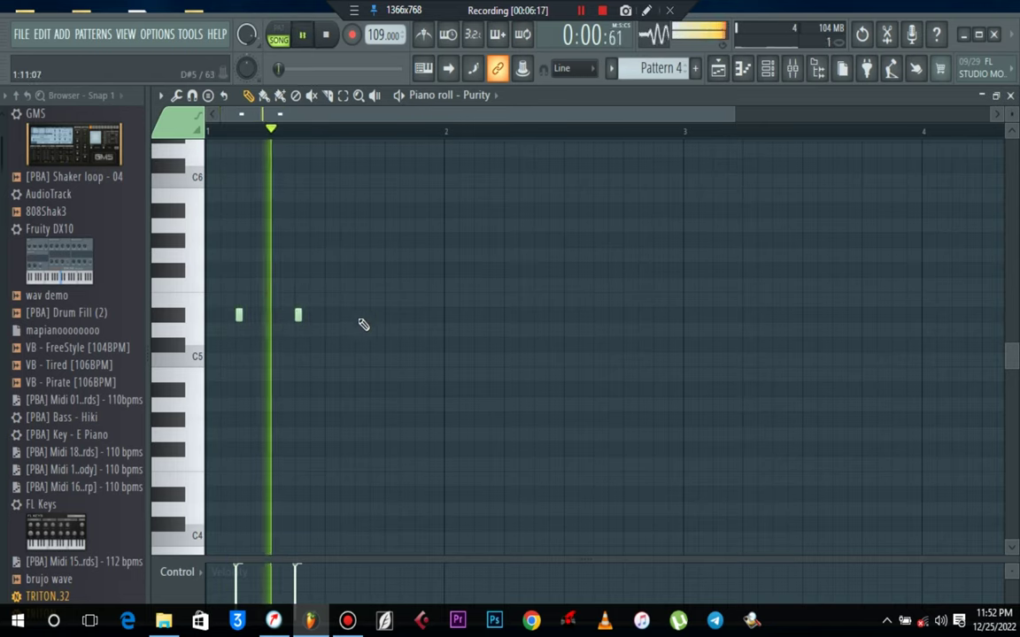
pyautogui.click(359, 317)
pyautogui.click(417, 316)
# Return to the playlist, stop playback and repeat the Pattern 4 clip across bars 2 to 8 of Track 5
pyautogui.click(1010, 95)
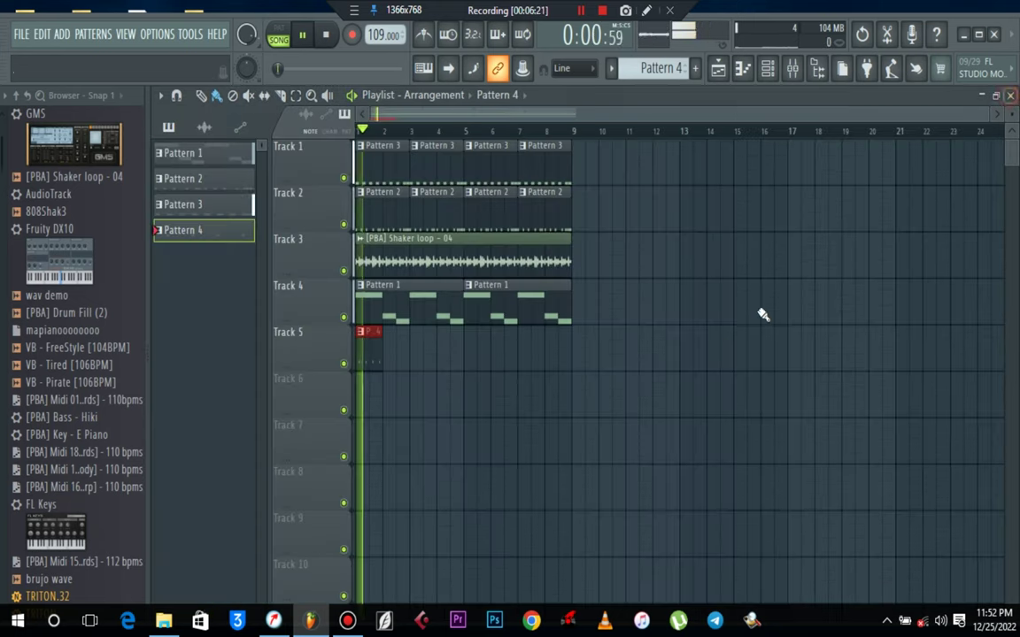
pyautogui.press('space')
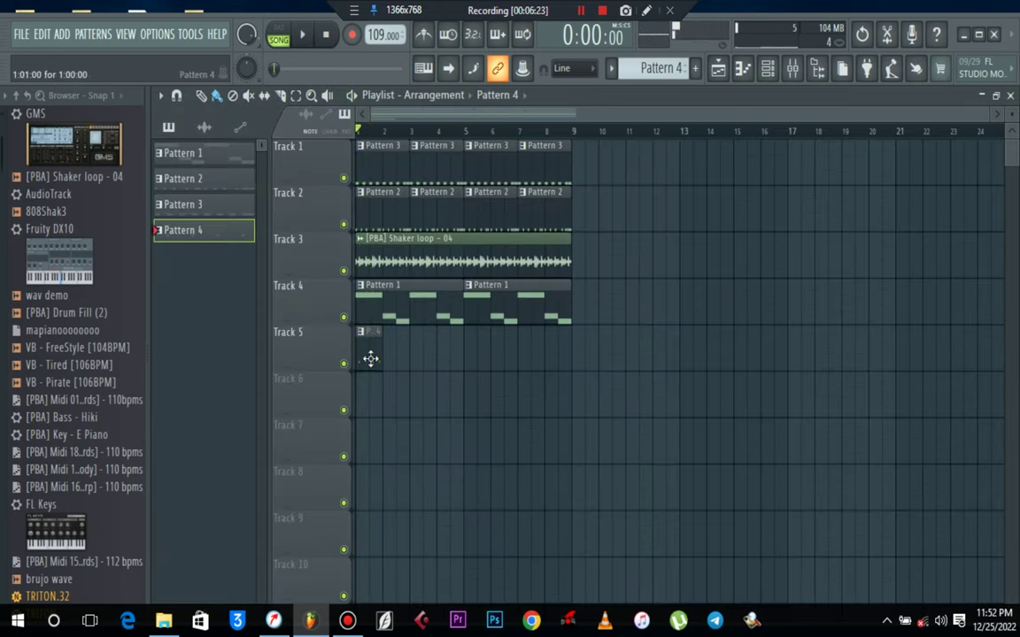
pyautogui.moveTo(390, 364); pyautogui.dragTo(532, 365)
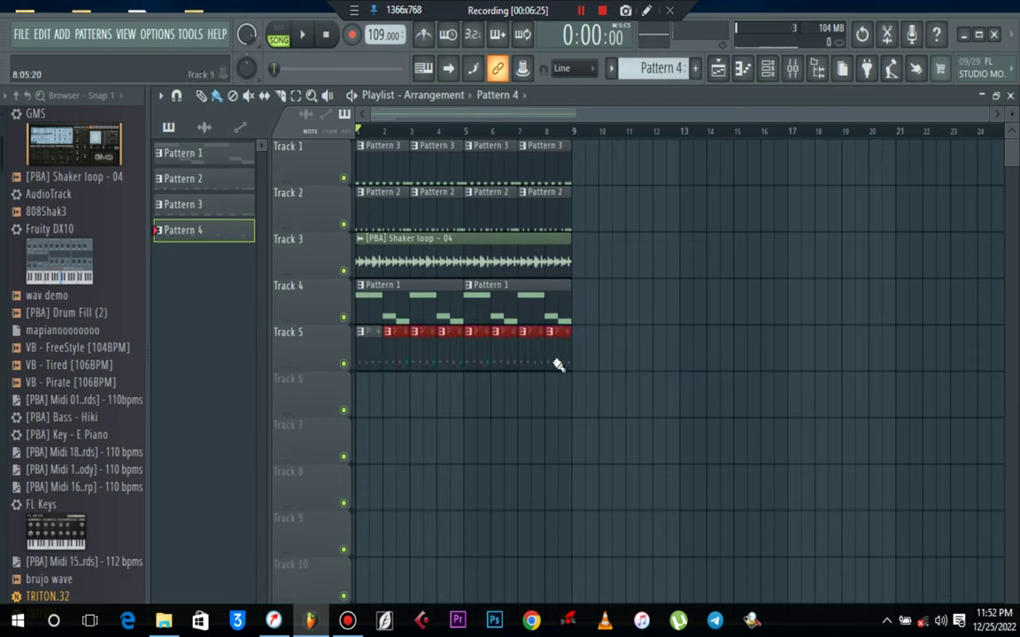
# Play the song and lower the Purity channel volume to about 48%
pyautogui.press('space')
pyautogui.click(767, 69)
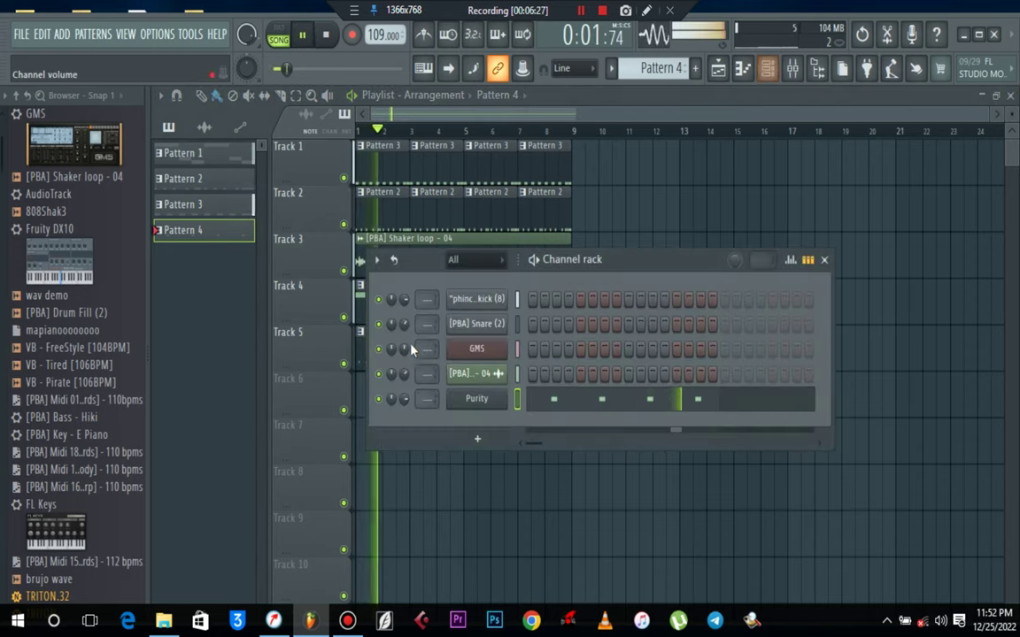
pyautogui.moveTo(405, 399); pyautogui.dragTo(404, 421)
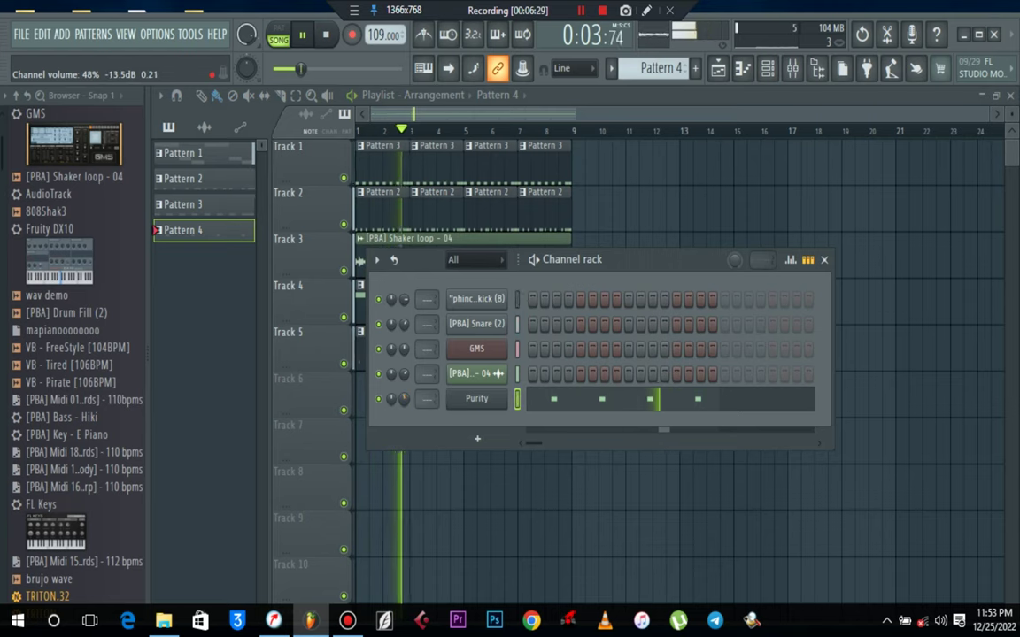
pyautogui.press('space')
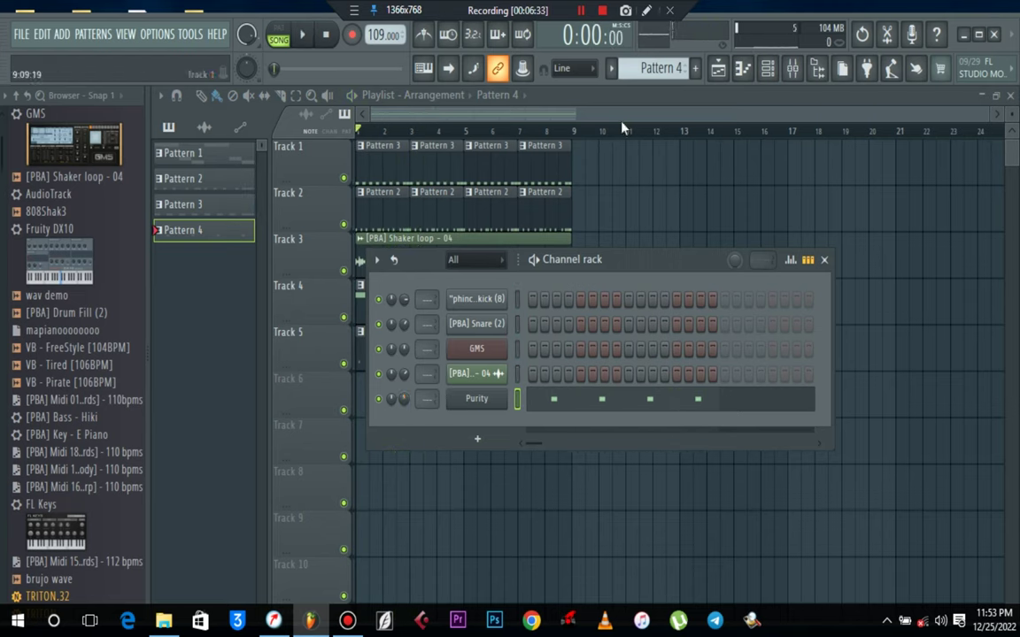
# Start Pattern 5 and insert a Fruity DX10 channel with the Log Drum preset
pyautogui.scroll(1, 655, 70)
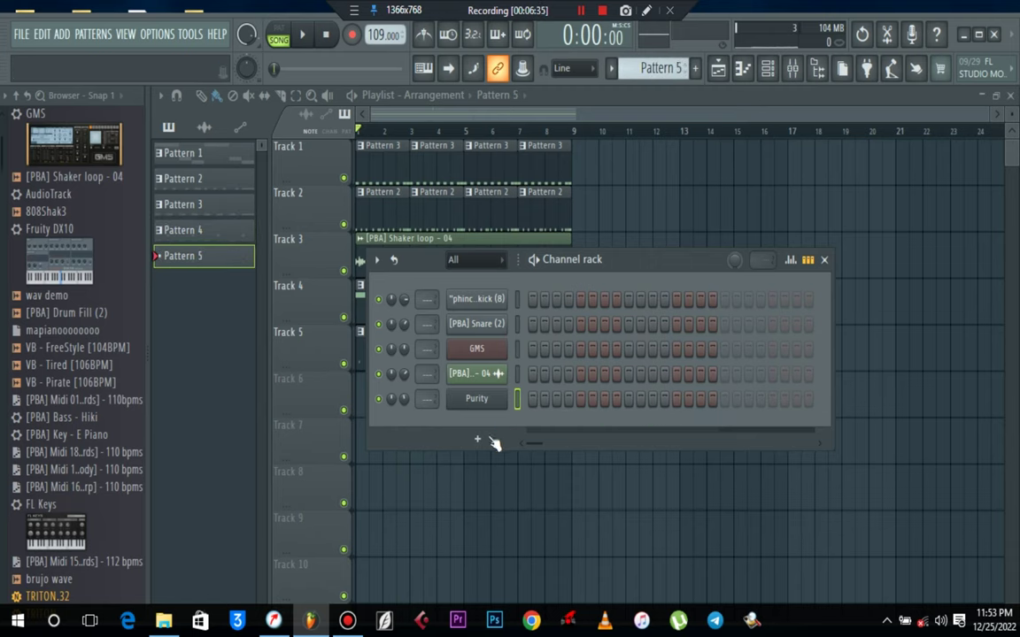
pyautogui.rightClick(478, 400)
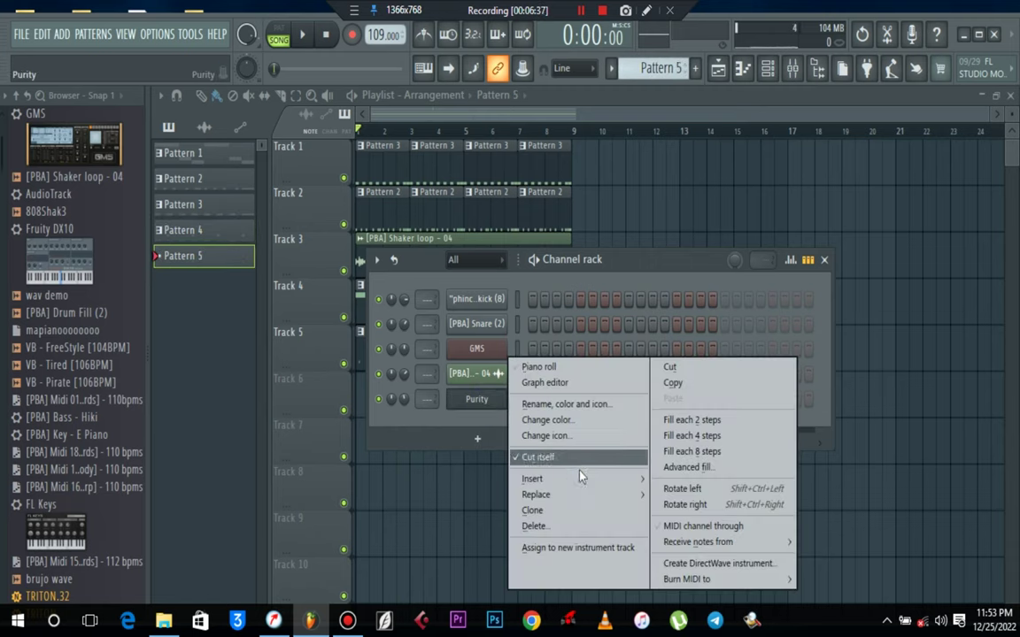
pyautogui.moveTo(601, 483)
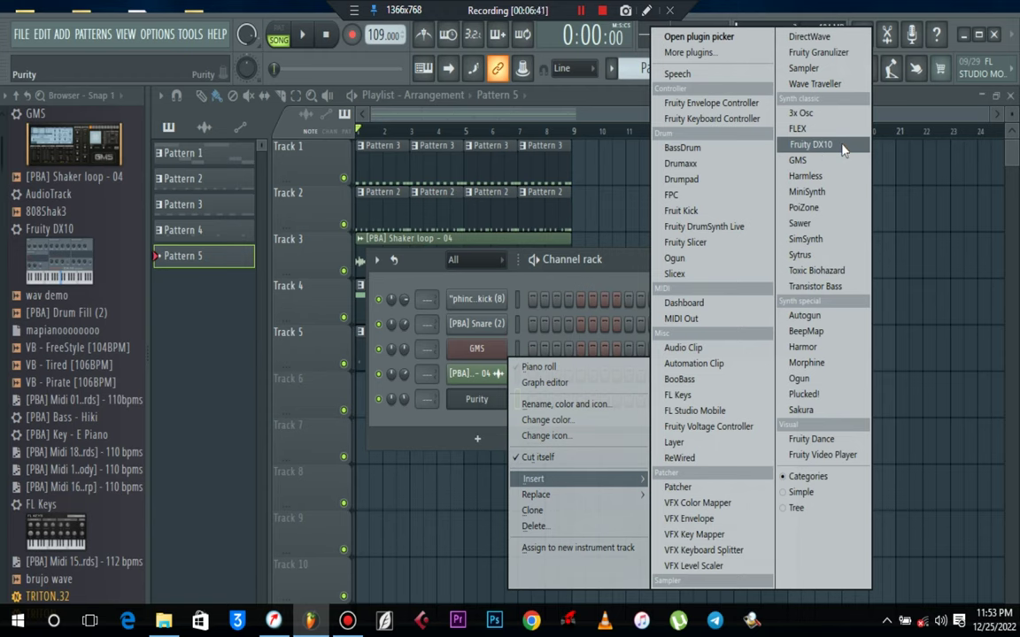
pyautogui.click(812, 144)
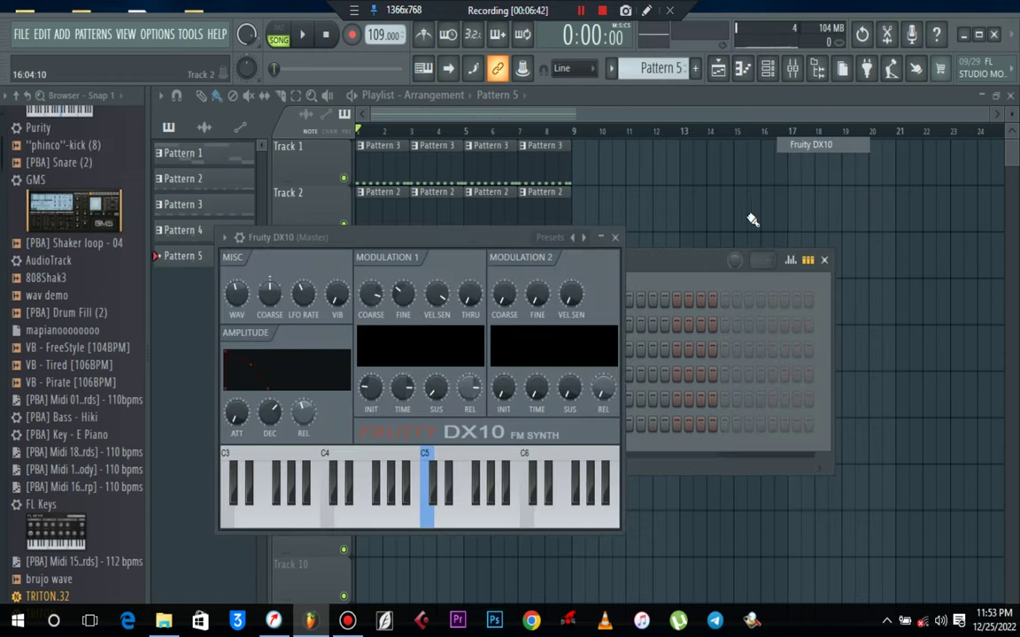
pyautogui.click(581, 248)
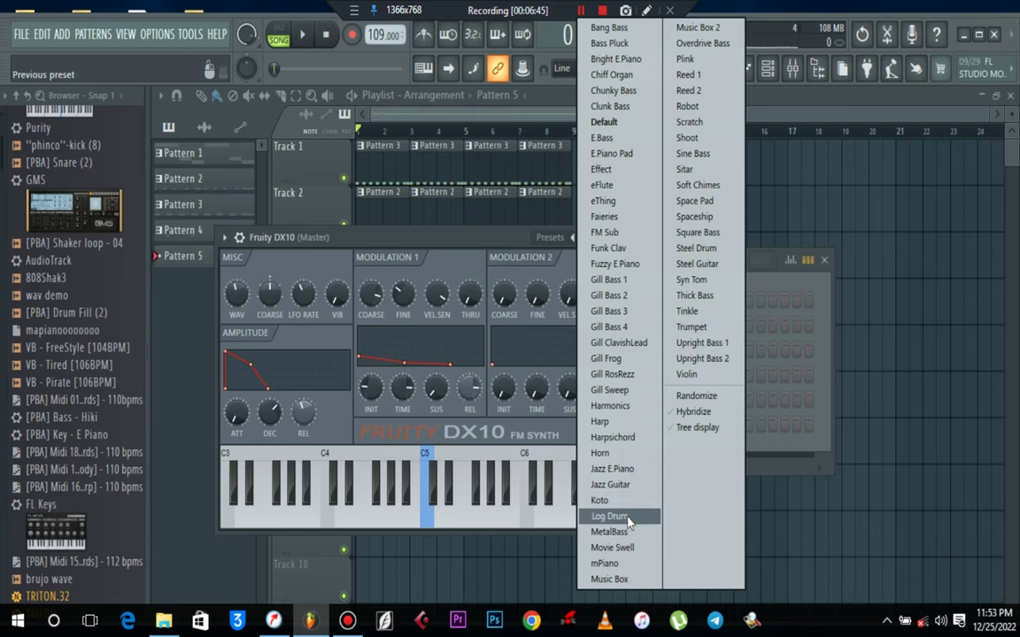
pyautogui.click(627, 517)
pyautogui.click(611, 237)
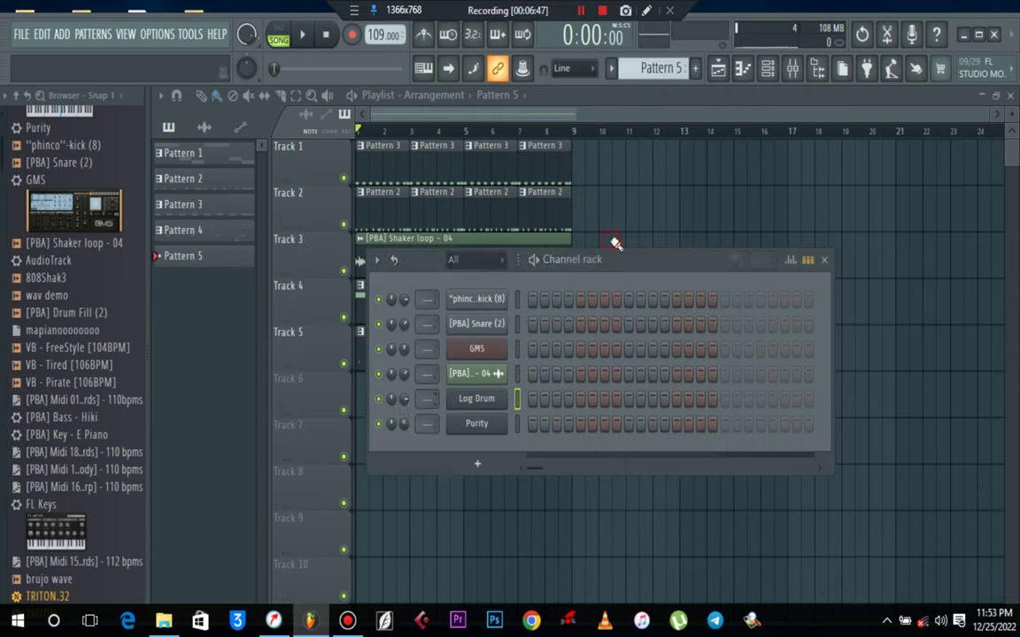
# Place a Pattern 5 clip at the start of Track 6 in the playlist and stretch it across bars 1 to 8
pyautogui.rightClick(415, 526)
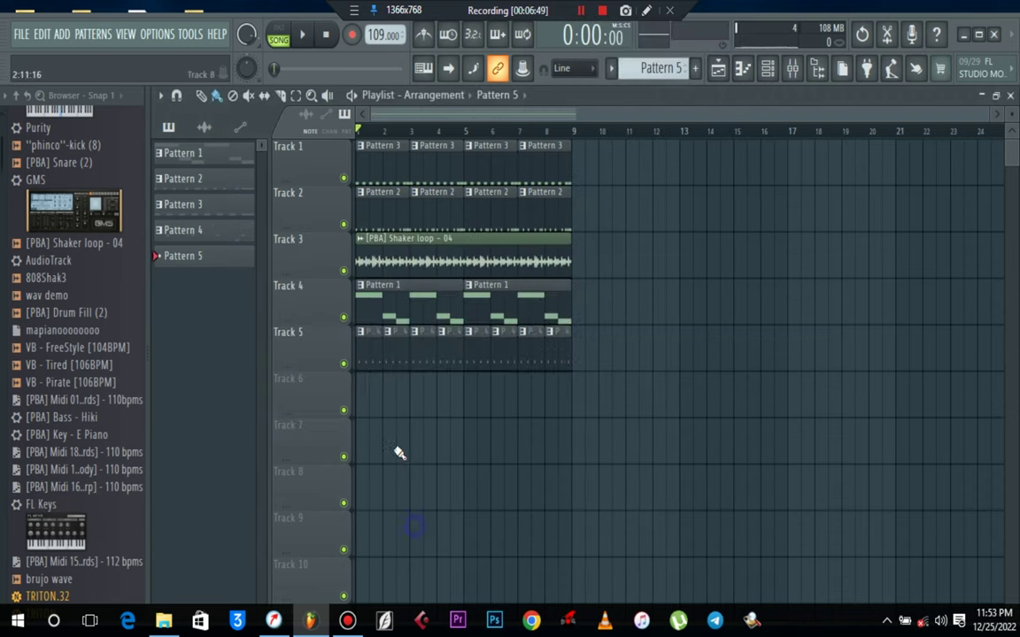
pyautogui.click(381, 405)
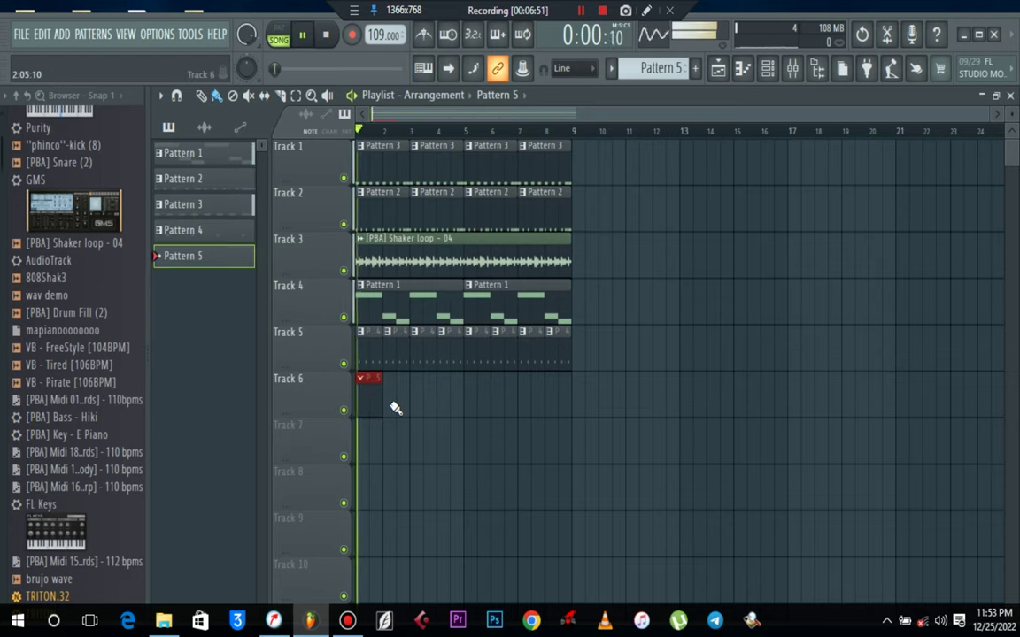
pyautogui.moveTo(378, 400); pyautogui.dragTo(546, 402)
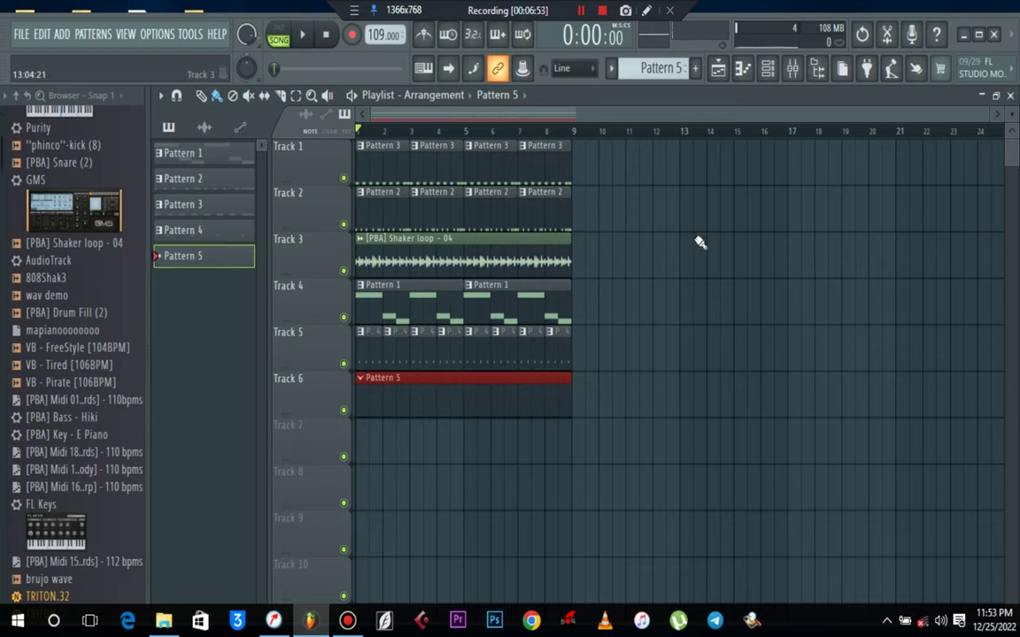
# In the Log Drum piano roll, place one-step D#3 notes at steps 1, 4 and 7 of bar 1, checking them with playback
pyautogui.click(742, 68)
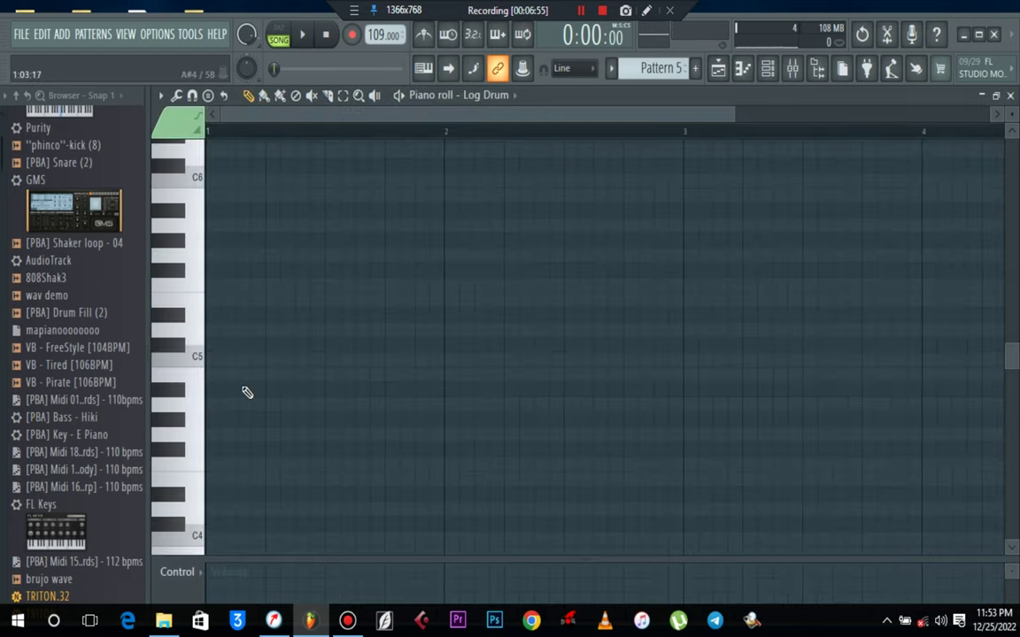
pyautogui.moveTo(237, 381); pyautogui.dragTo(219, 526)
pyautogui.scroll(-3, 222, 500)
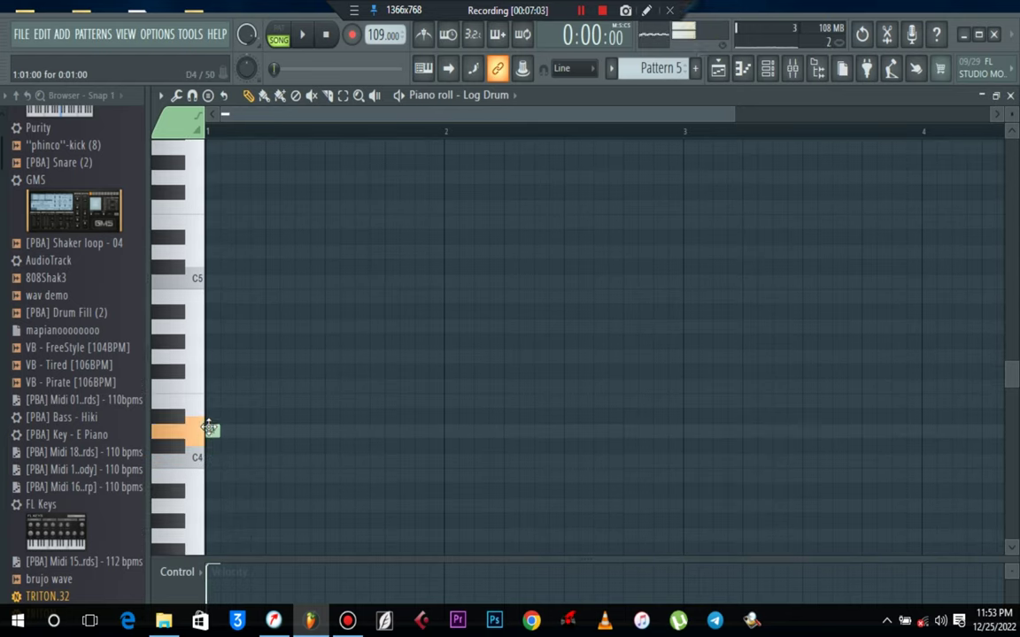
pyautogui.scroll(-9, 210, 416)
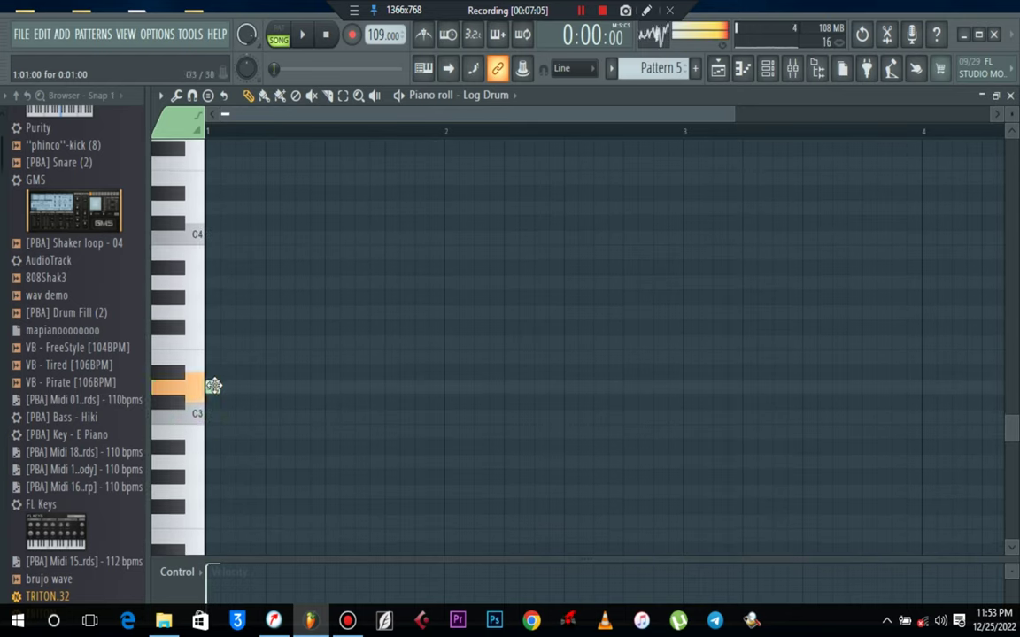
pyautogui.press('space')
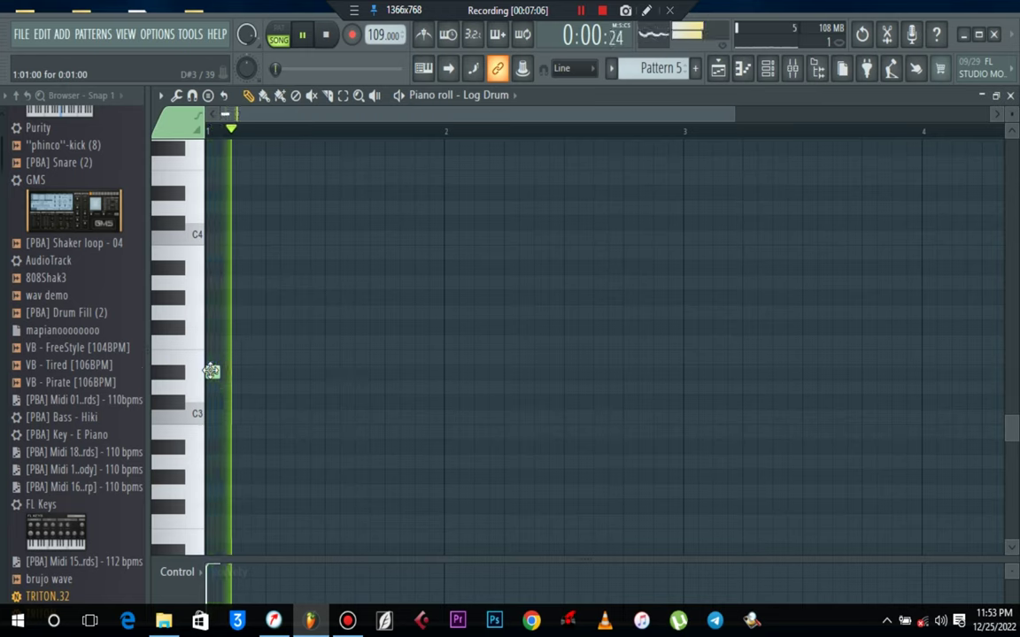
pyautogui.click(254, 375)
pyautogui.click(301, 374)
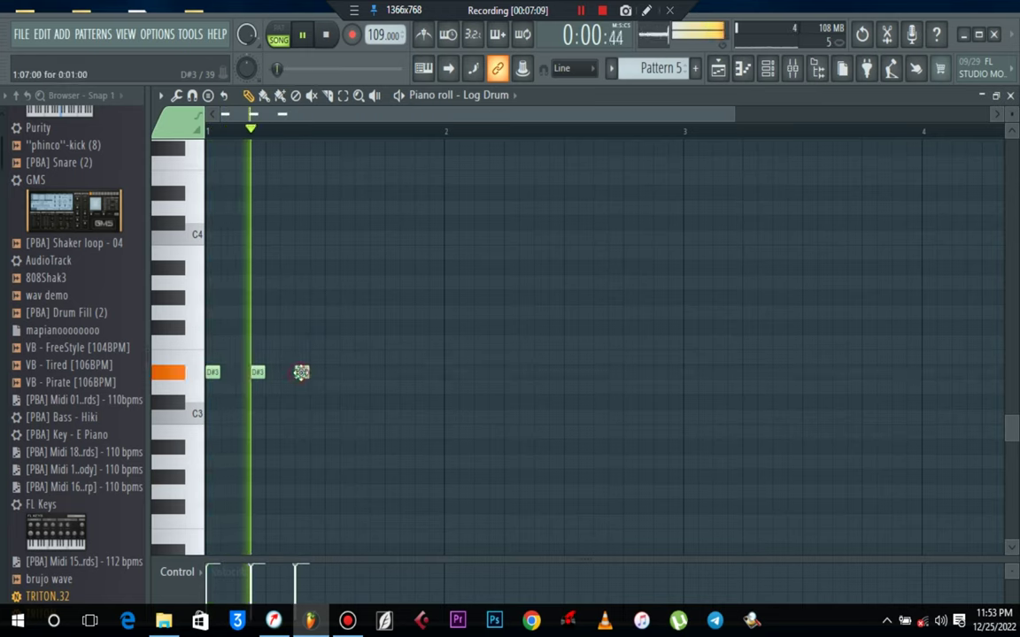
pyautogui.press('space')
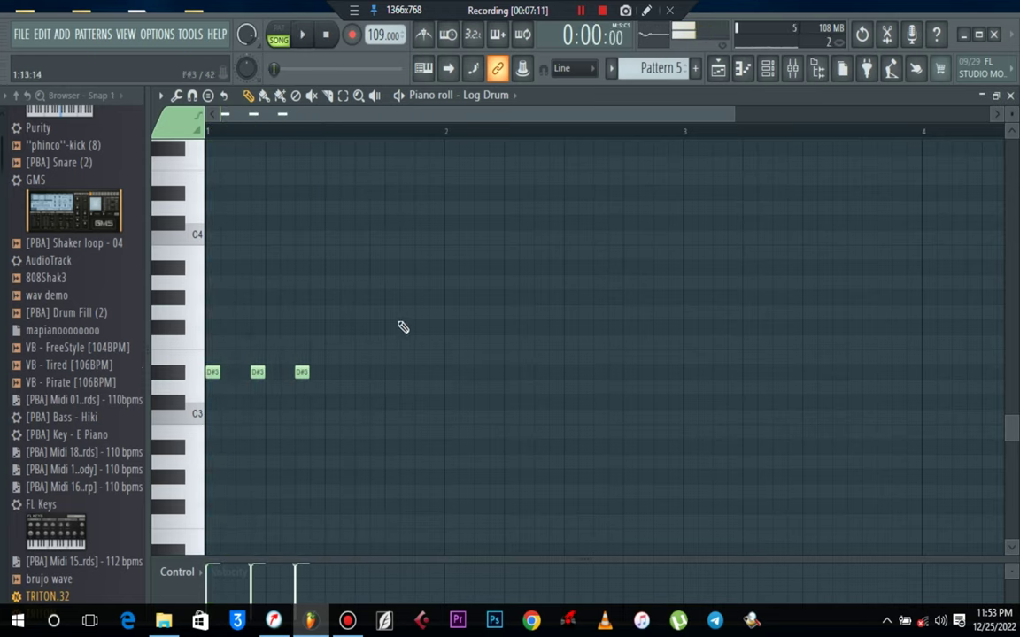
# Add a Log Drum A#3 note at step 14 of bar 1 and D#3 notes at steps 1 and 4 of bar 2, previewing the result
pyautogui.moveTo(406, 326); pyautogui.dragTo(407, 259)
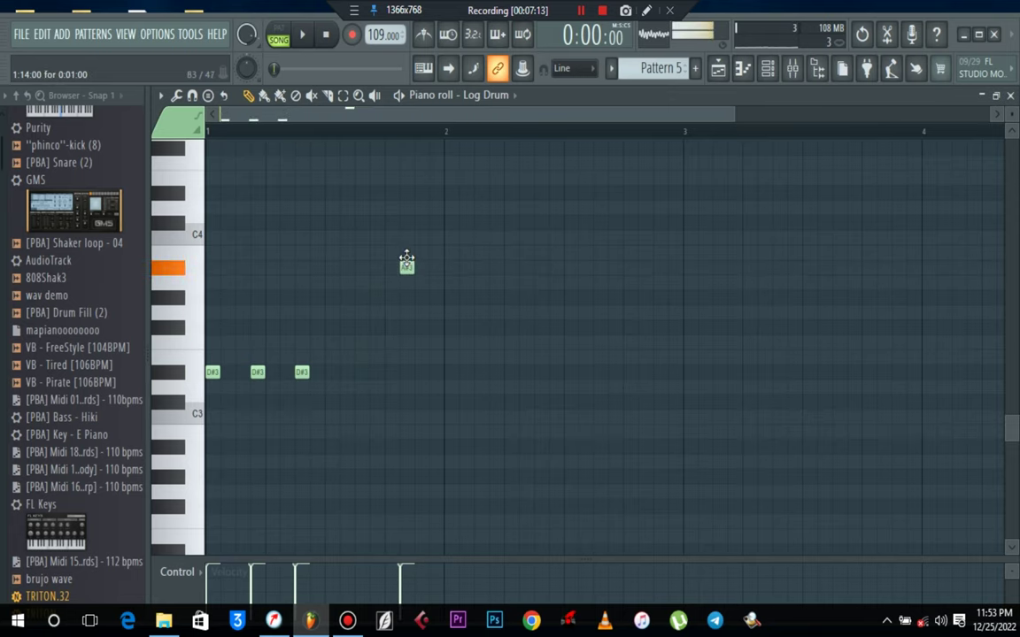
pyautogui.press('space')
pyautogui.click(449, 372)
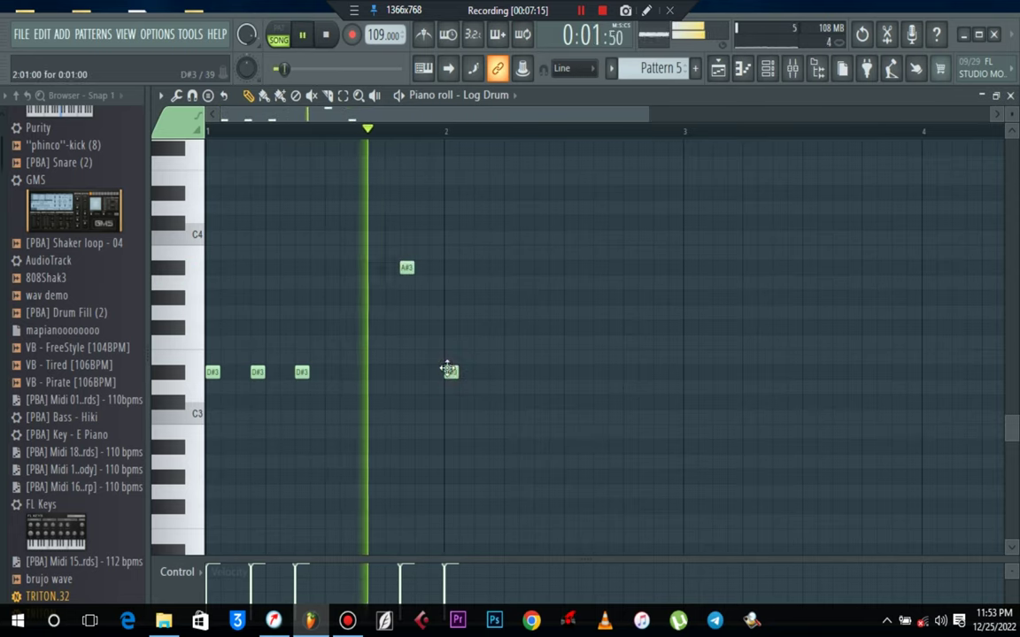
pyautogui.press('space')
pyautogui.click(478, 372)
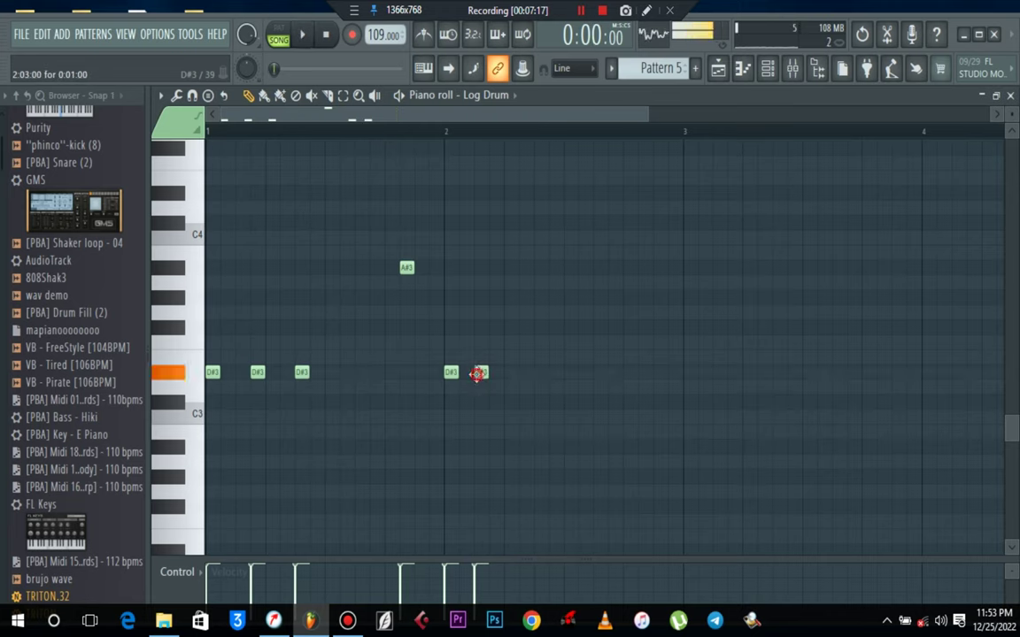
pyautogui.press('space')
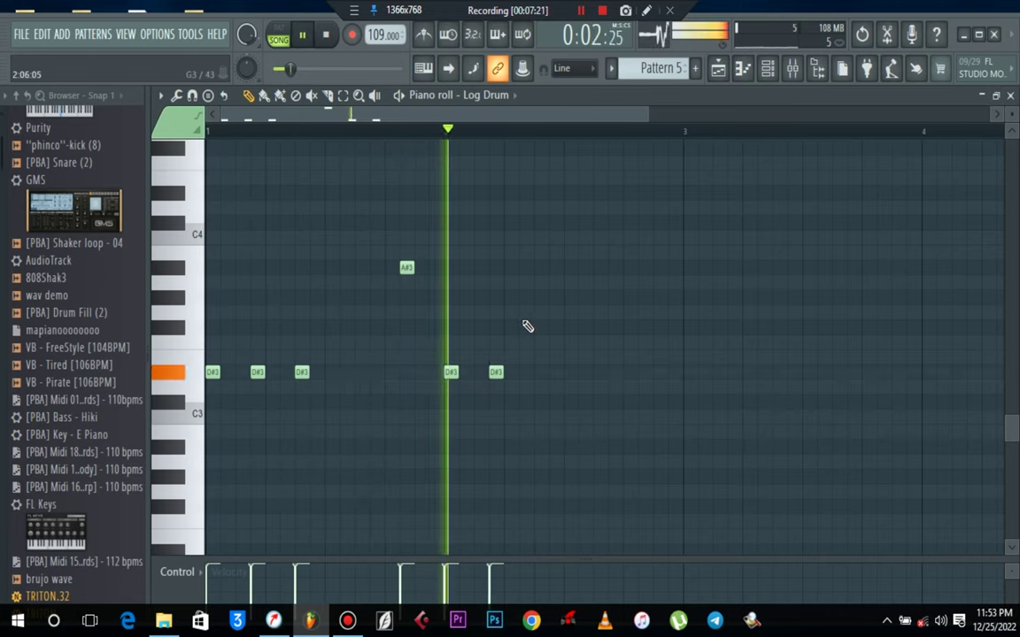
pyautogui.press('space')
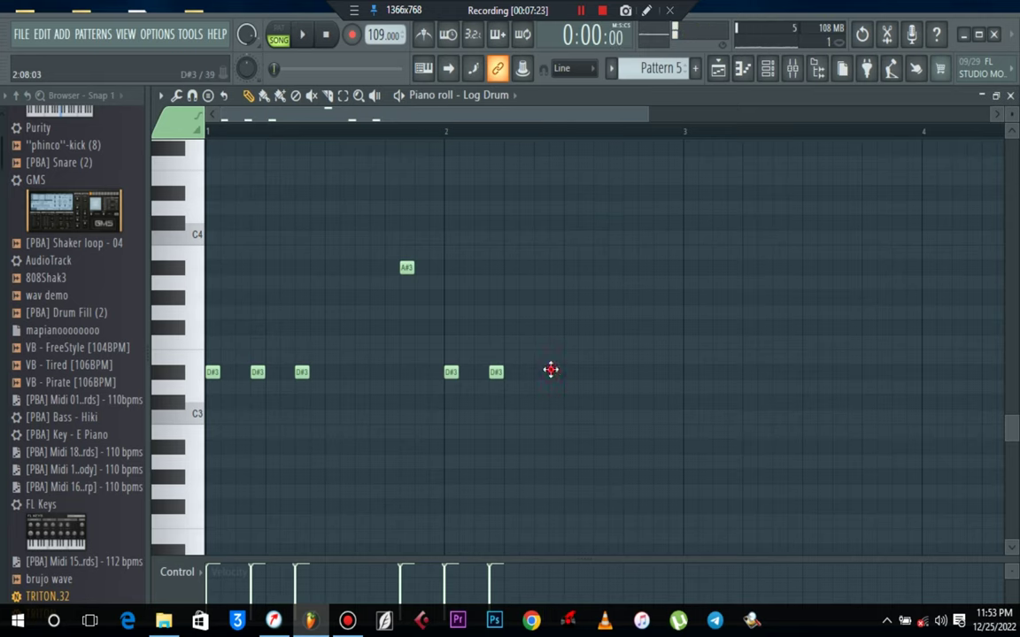
# Add D#3 at step 8, A#3 at step 14 and D#4 at step 16 of bar 2, and preview the melody
pyautogui.moveTo(594, 317); pyautogui.dragTo(653, 266)
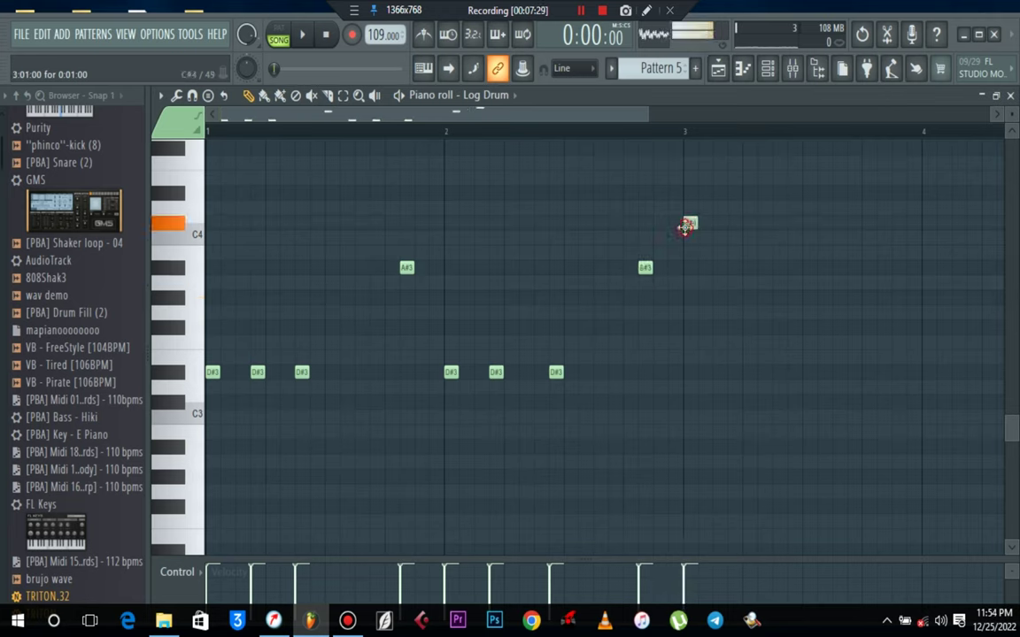
pyautogui.press('space')
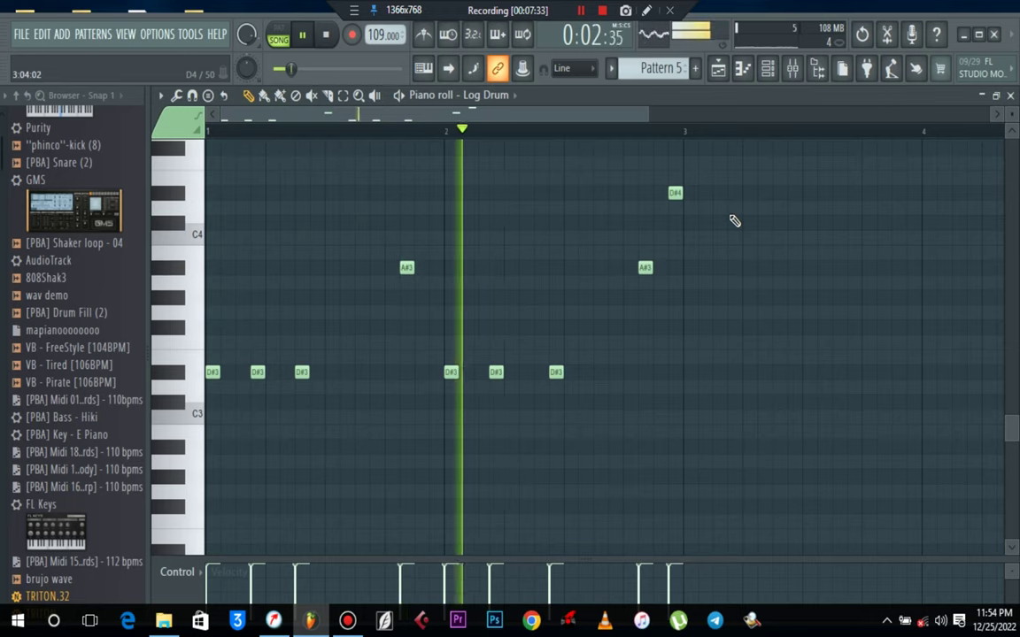
pyautogui.press('space')
pyautogui.press('space')
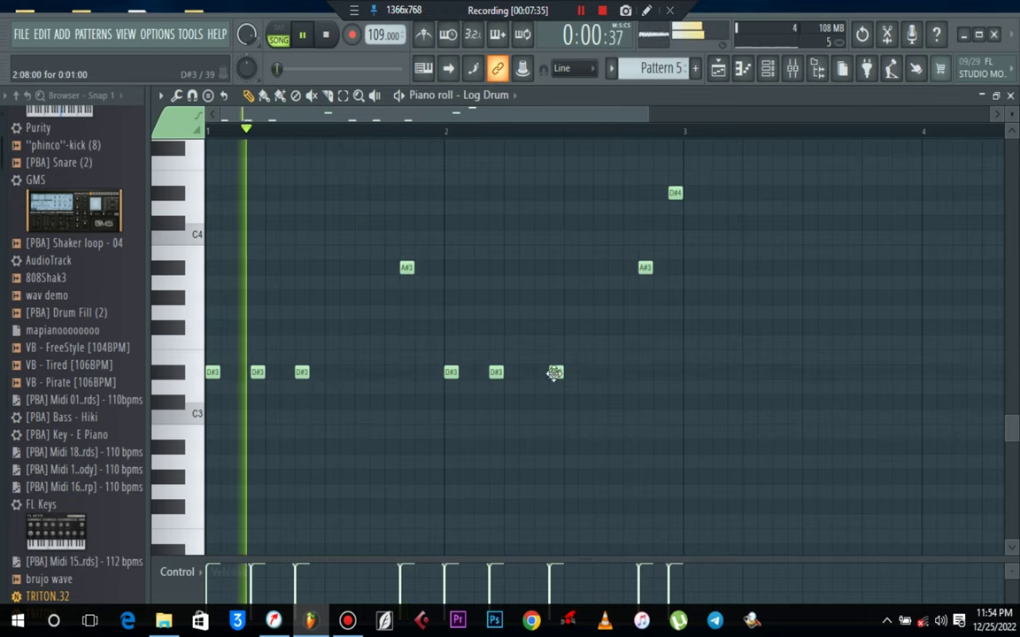
# Move the last three bar 2 notes one step earlier, to steps 7, 13 and 15, checking the timing with playback
pyautogui.moveTo(555, 371); pyautogui.dragTo(541, 370)
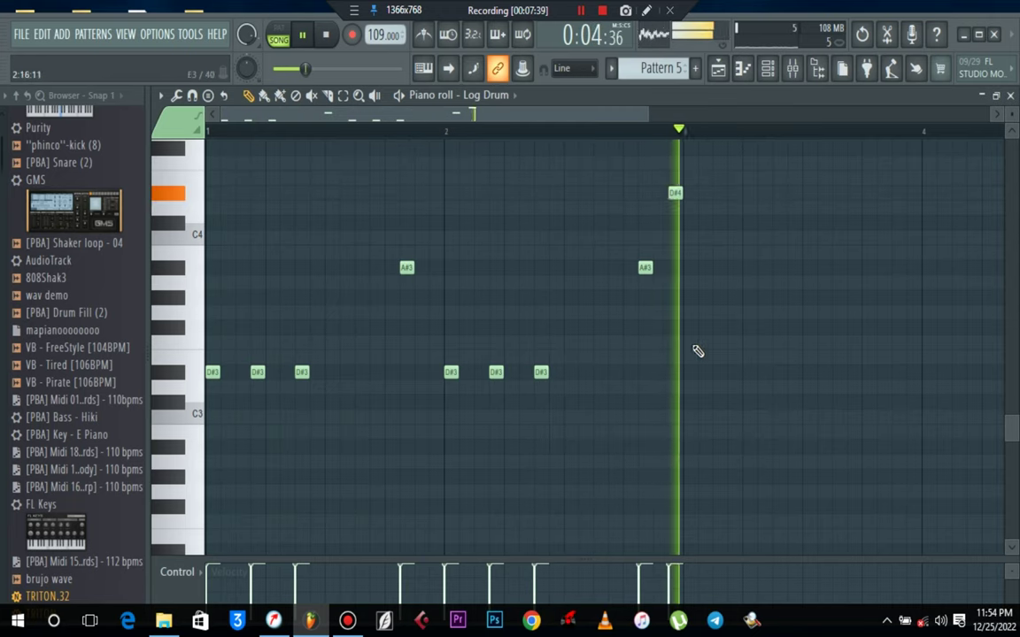
pyautogui.press('space')
pyautogui.moveTo(644, 266); pyautogui.dragTo(632, 265)
pyautogui.press('space')
pyautogui.moveTo(673, 193); pyautogui.dragTo(658, 193)
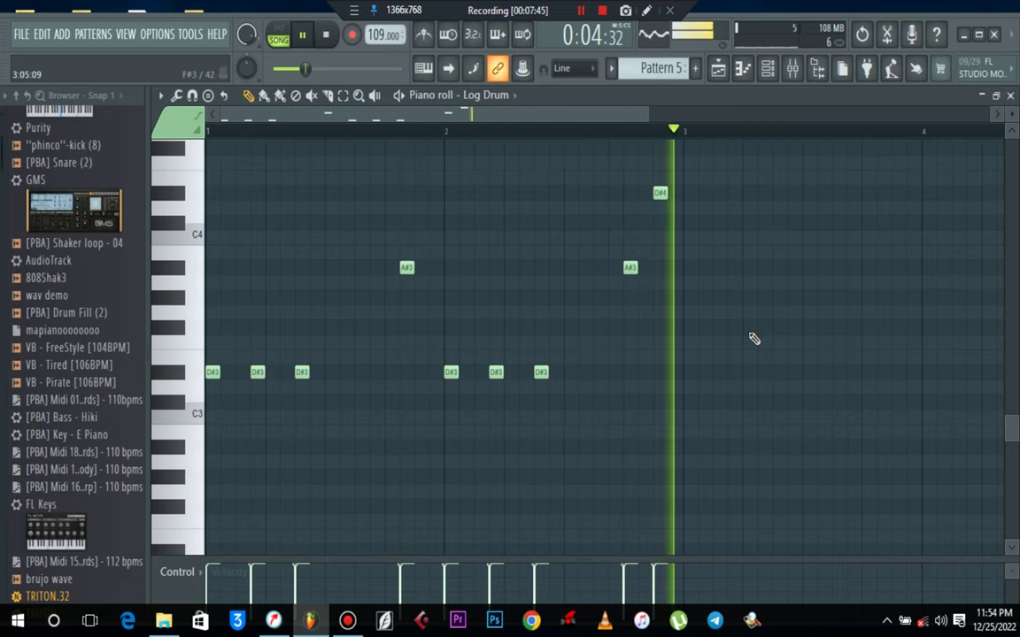
pyautogui.press('space')
# Add D#3 notes at steps 1, 4 and 7 of bar 3 and an A#3 note at step 14, previewing from near bar 3
pyautogui.click(688, 371)
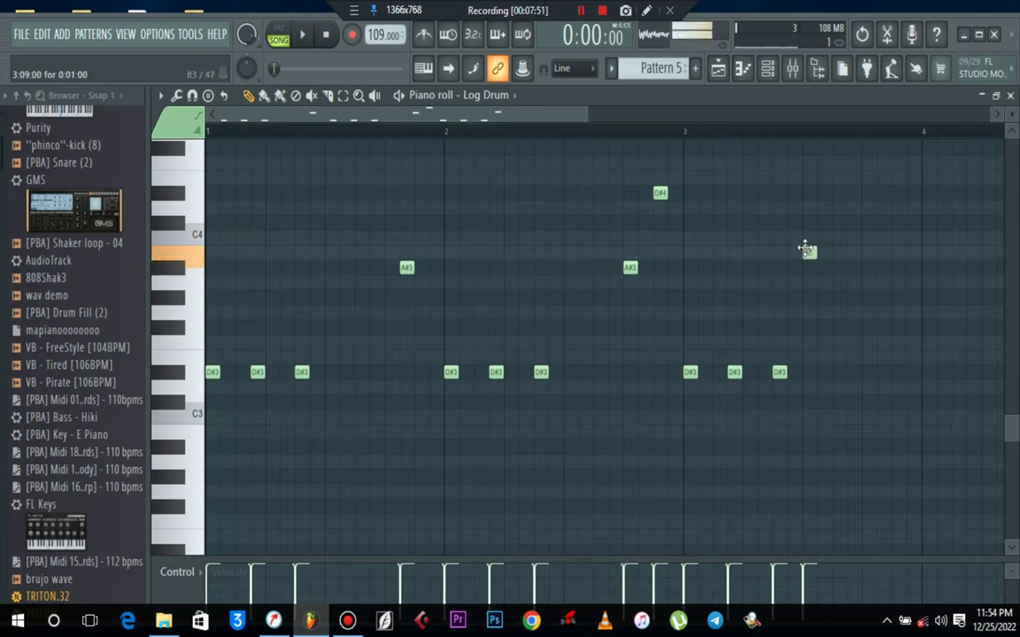
pyautogui.press('space')
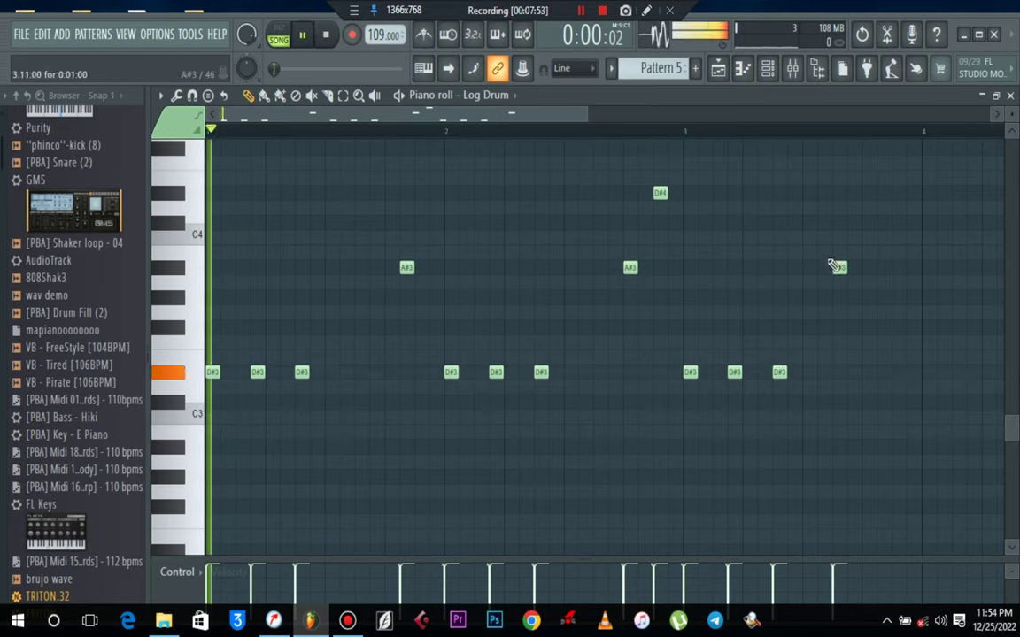
pyautogui.click(683, 131)
pyautogui.moveTo(572, 122); pyautogui.dragTo(645, 124)
pyautogui.press('space')
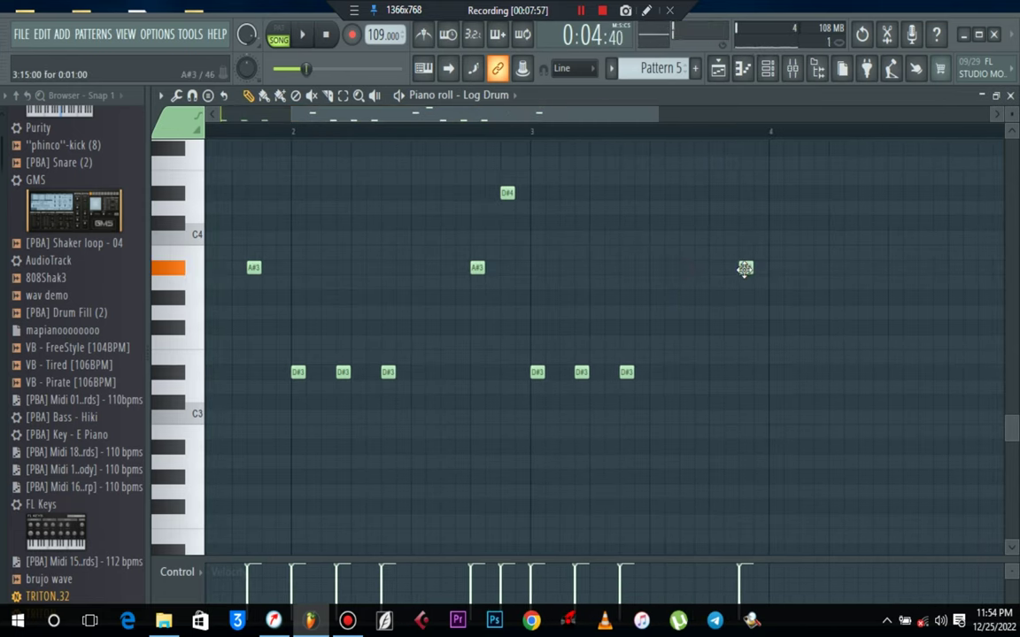
pyautogui.moveTo(733, 272); pyautogui.dragTo(718, 273)
pyautogui.press('space')
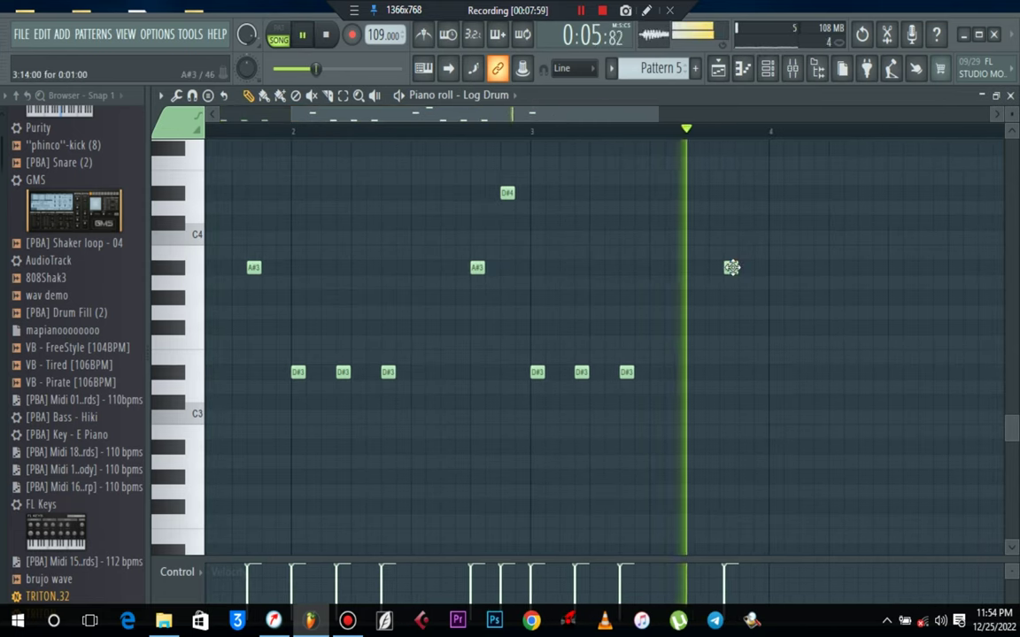
pyautogui.press('space')
# Add bar 4 notes: G#3 at steps 1 and 4, B3 at step 7, and A#3 at steps 11 and 14, checking with playback
pyautogui.moveTo(773, 317); pyautogui.dragTo(772, 302)
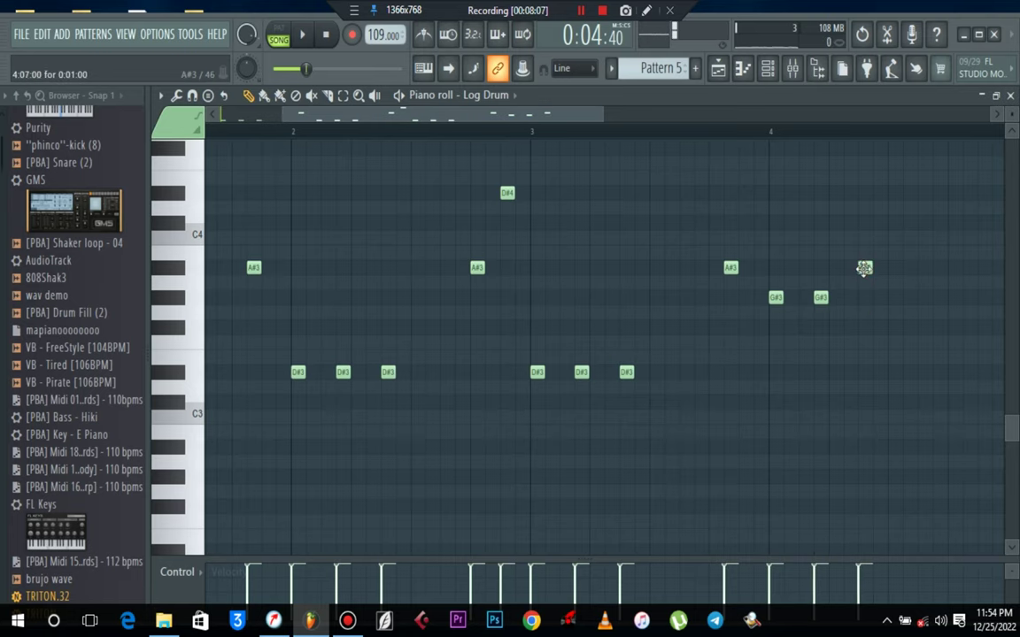
pyautogui.press('space')
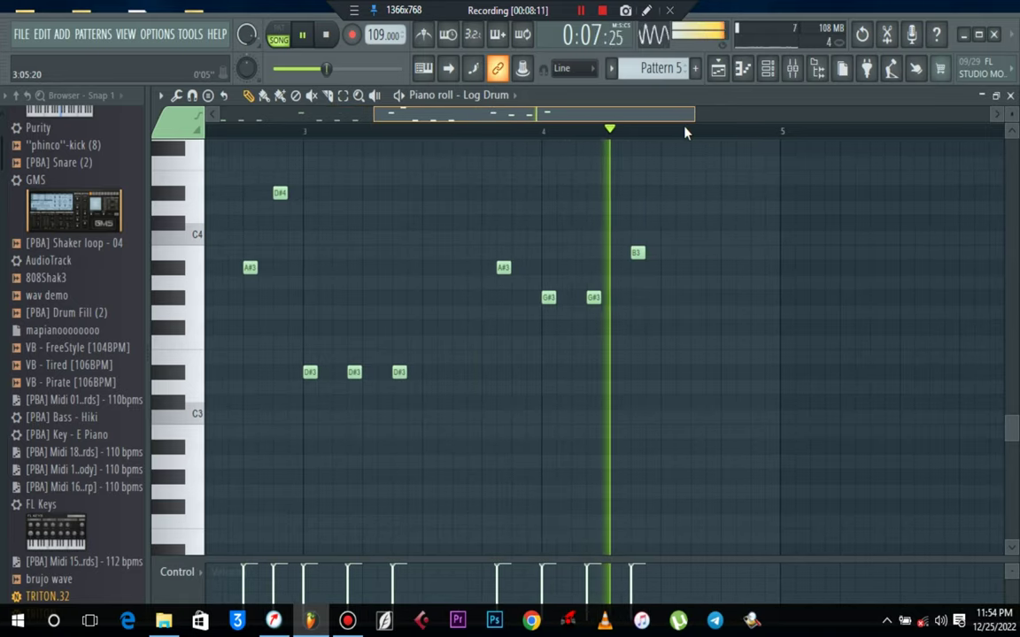
pyautogui.press('space')
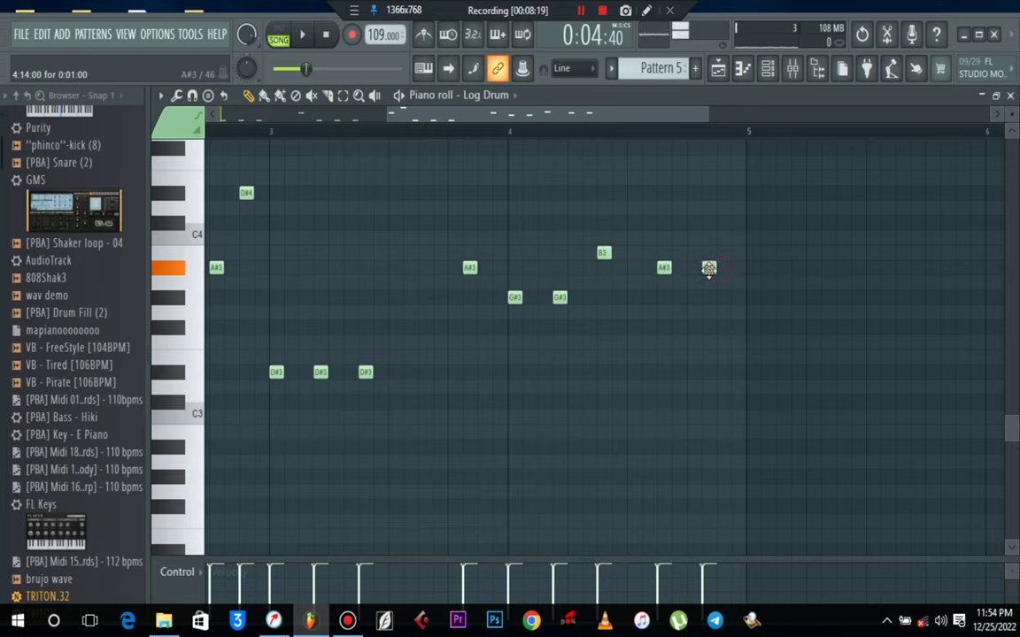
# Preview the four-bar Log Drum melody and duplicate it into bars 5 to 8
pyautogui.press('space')
pyautogui.scroll(-2, 717, 148)
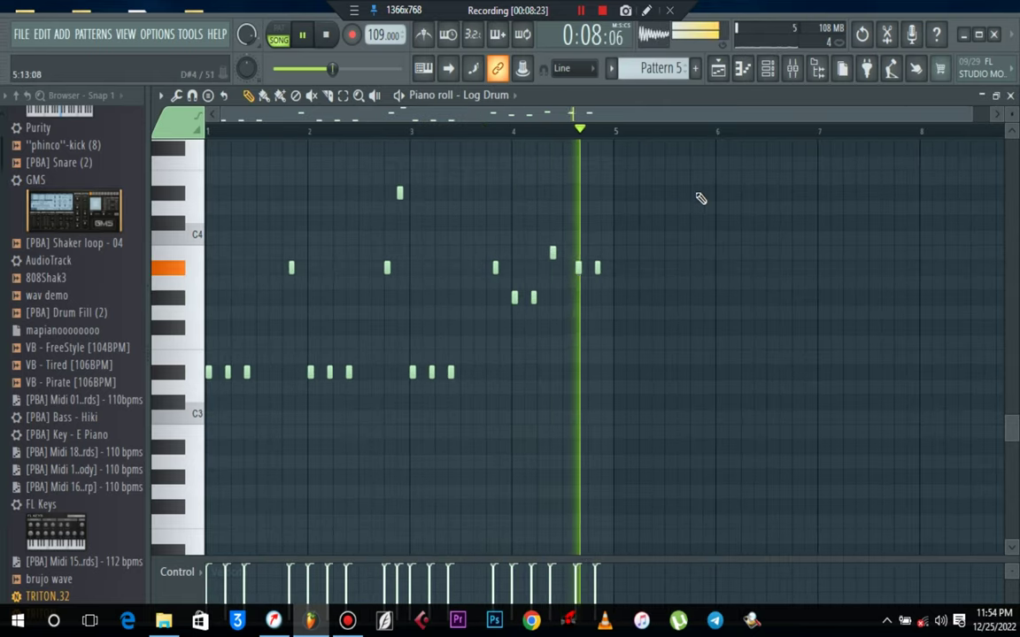
pyautogui.moveTo(713, 155); pyautogui.dragTo(616, 372)
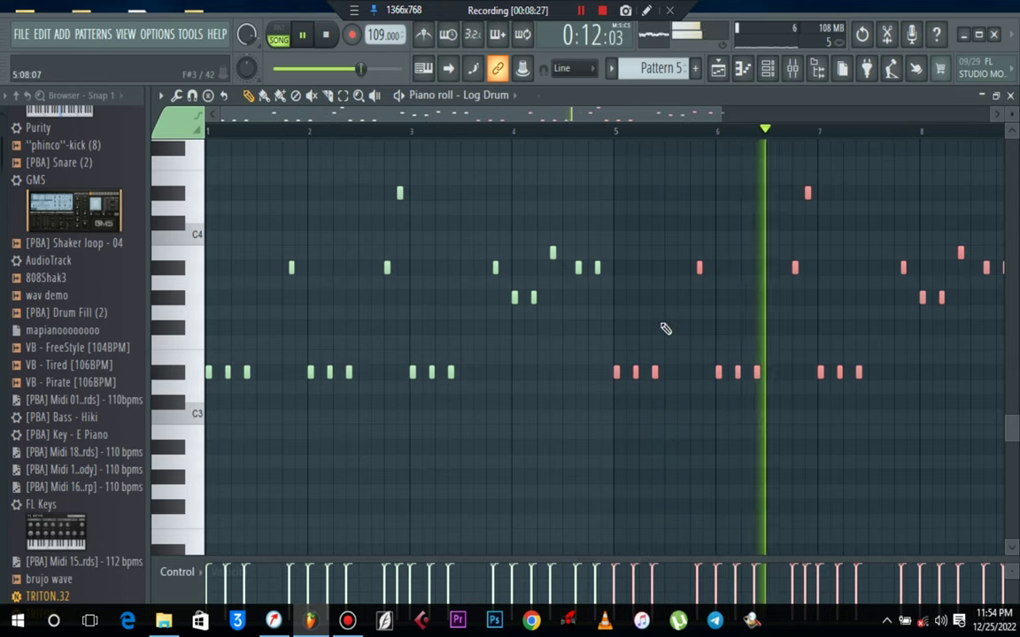
pyautogui.keyDown('ctrl'); pyautogui.click(861, 289); pyautogui.keyUp('ctrl')
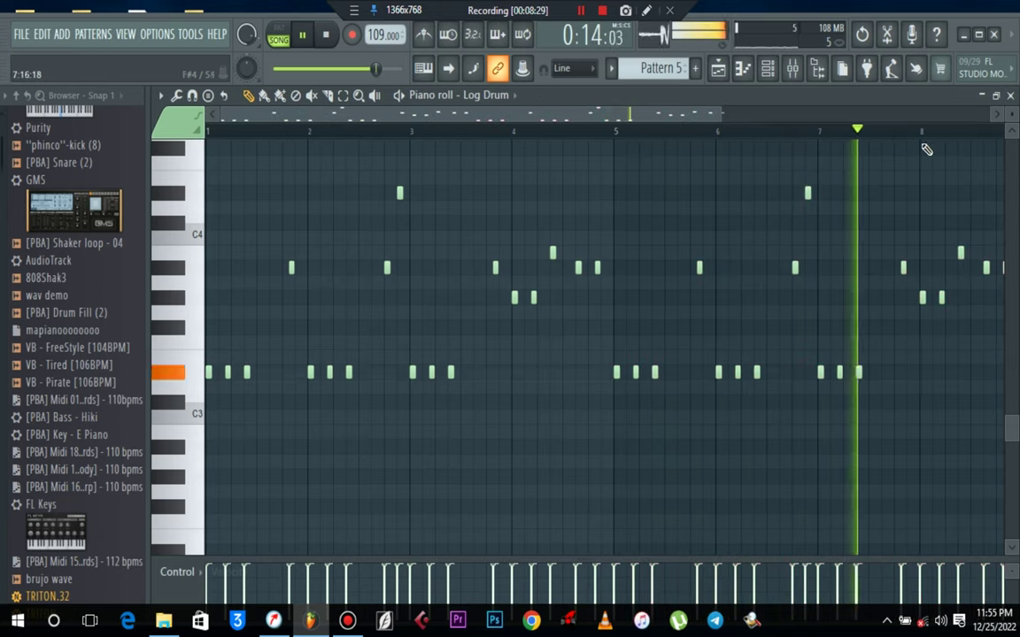
# Add an A#3 note at step 13 of bar 7, preview it, and set the snap to 1/2 step
pyautogui.scroll(3, 933, 140)
pyautogui.press('space')
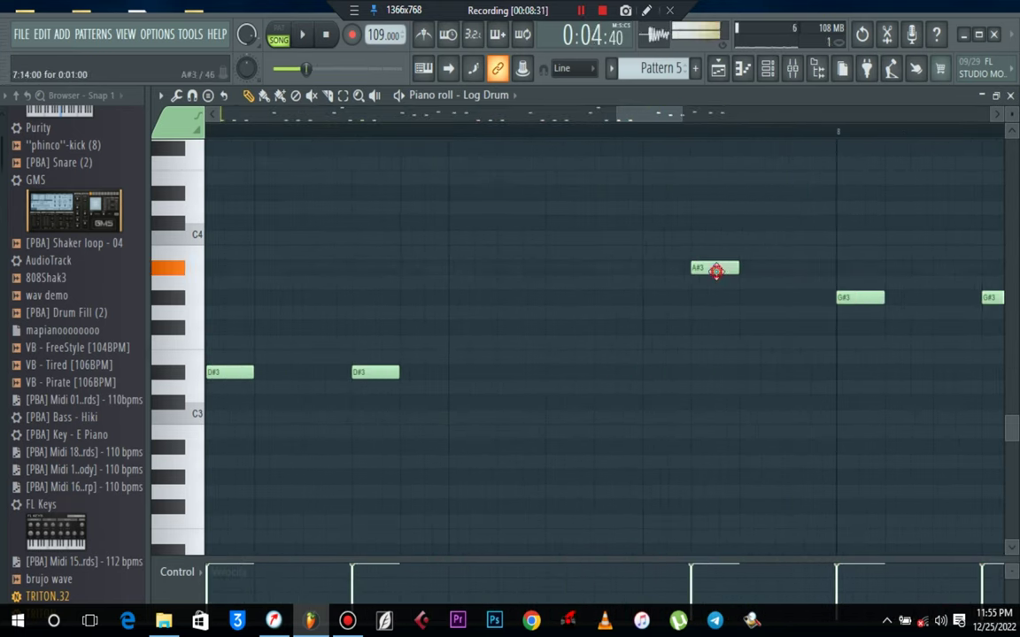
pyautogui.click(645, 270)
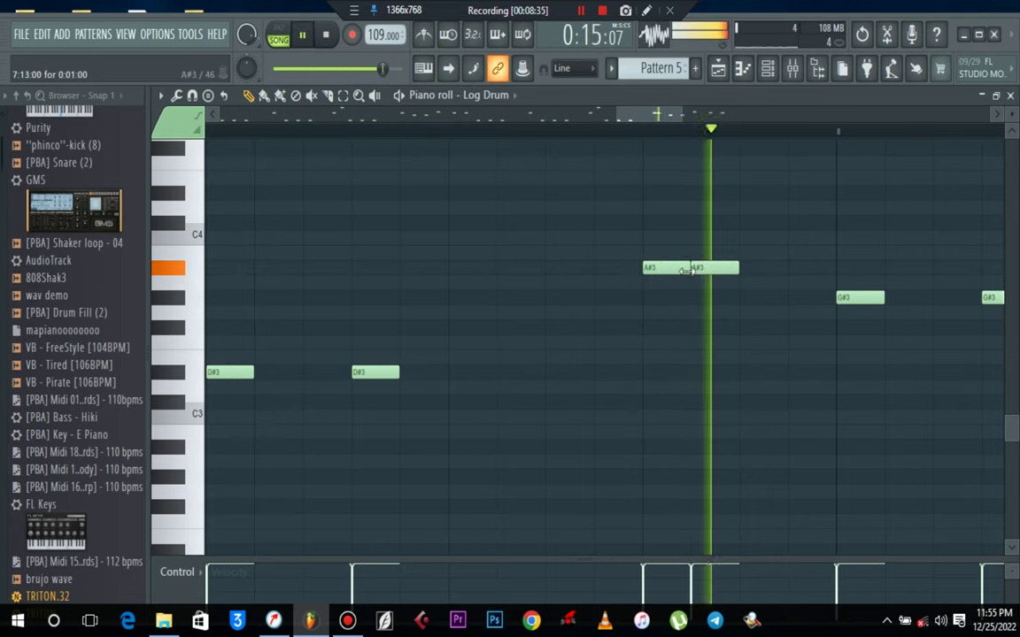
pyautogui.press('space')
pyautogui.click(575, 69)
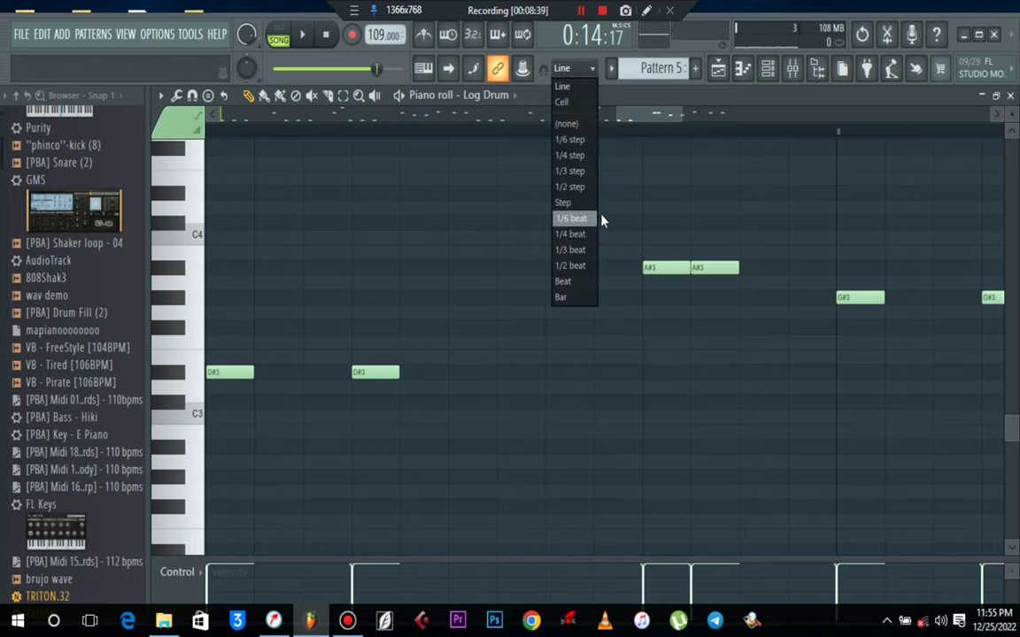
pyautogui.click(581, 187)
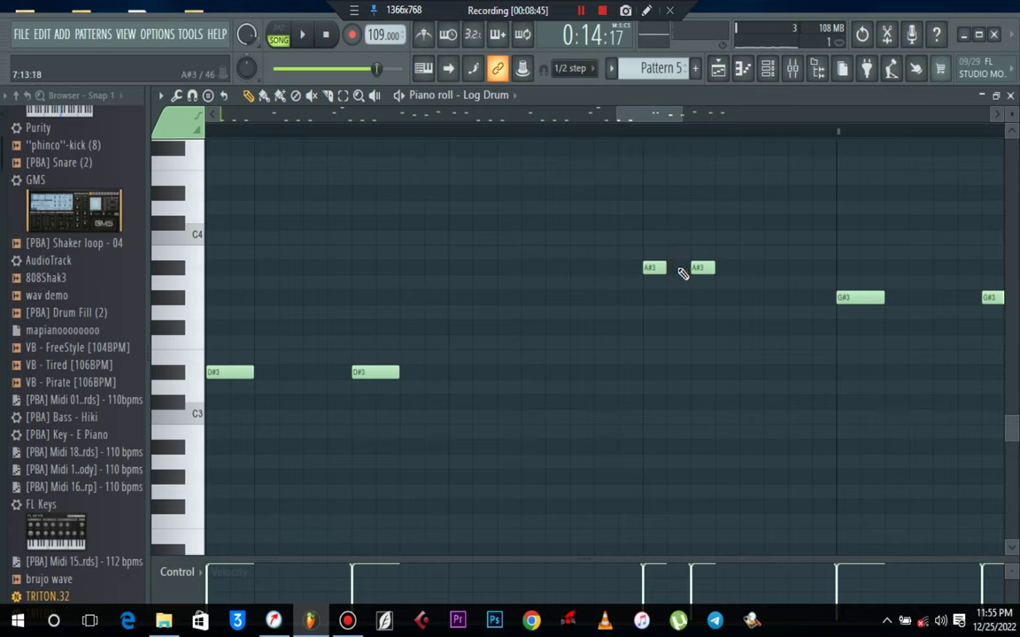
# Build a run of five half-step A#3 notes from step 13 of bar 7, preview it and close the piano roll
pyautogui.click(679, 268)
pyautogui.press('space')
pyautogui.click(725, 268)
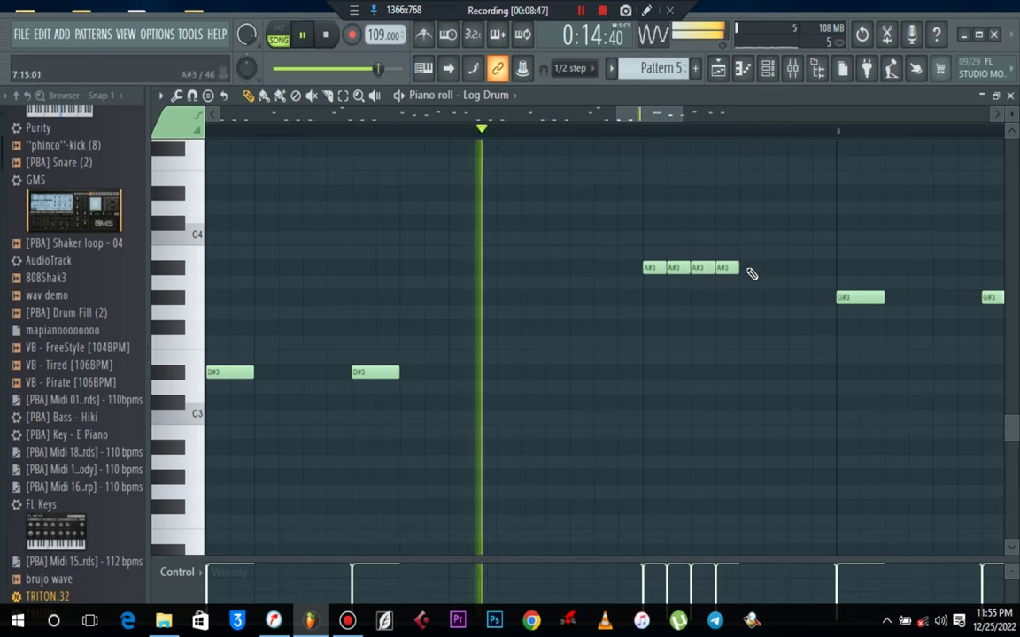
pyautogui.click(751, 267)
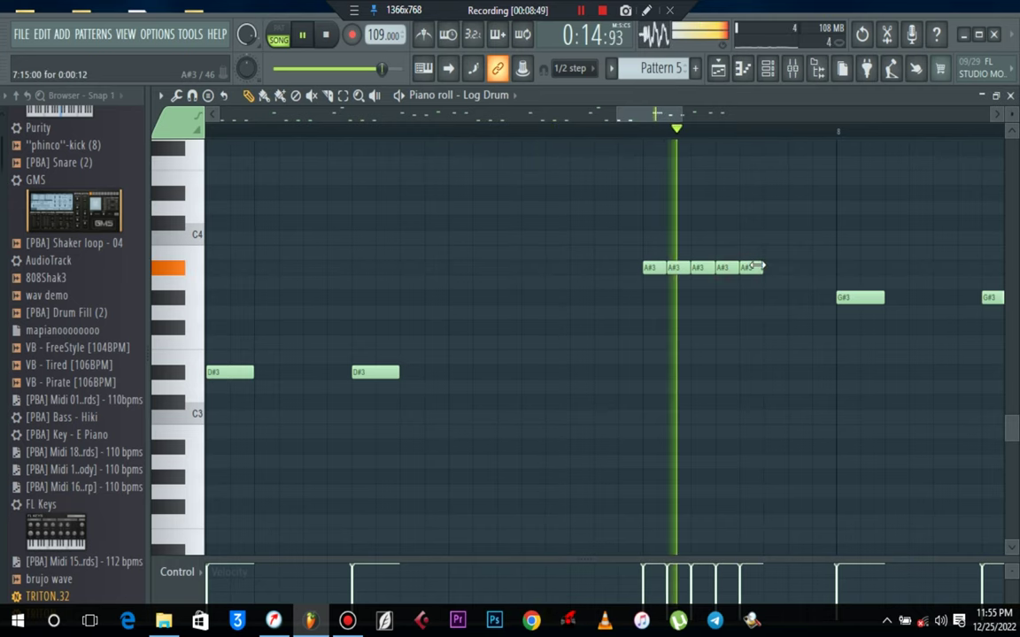
pyautogui.scroll(-5, 724, 140)
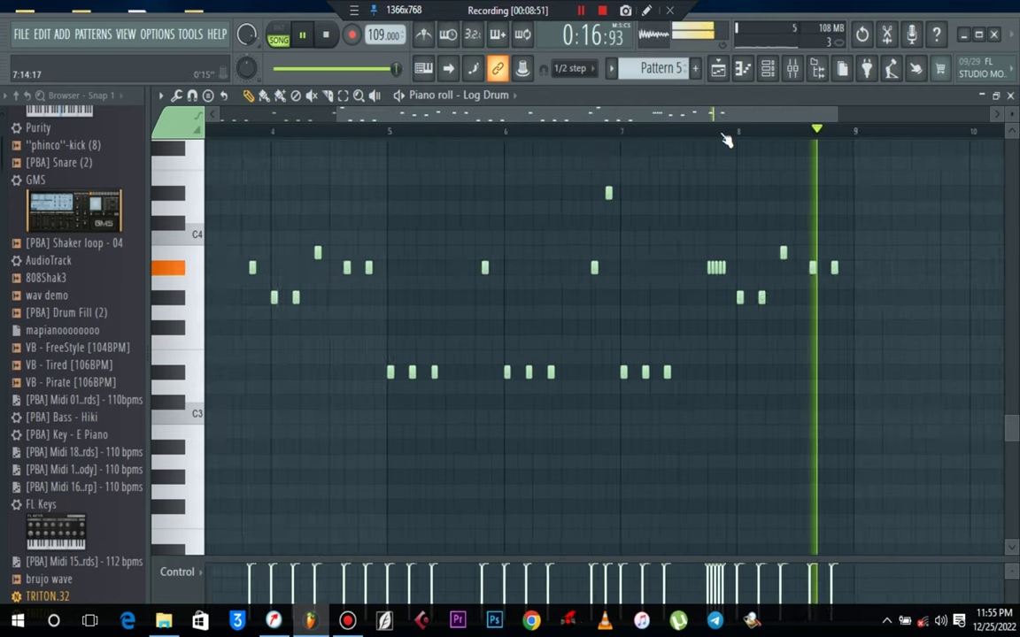
pyautogui.click(1010, 95)
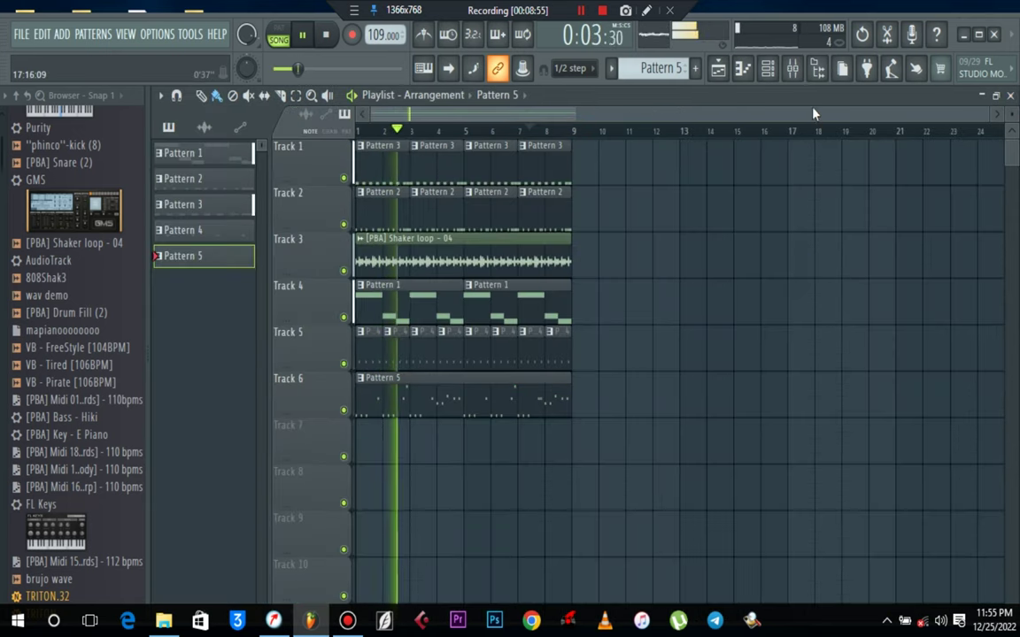
# Load Maximus in slot 8 of the Master track with the Clear master RMS preset, and close the plugin and mixer
pyautogui.click(792, 69)
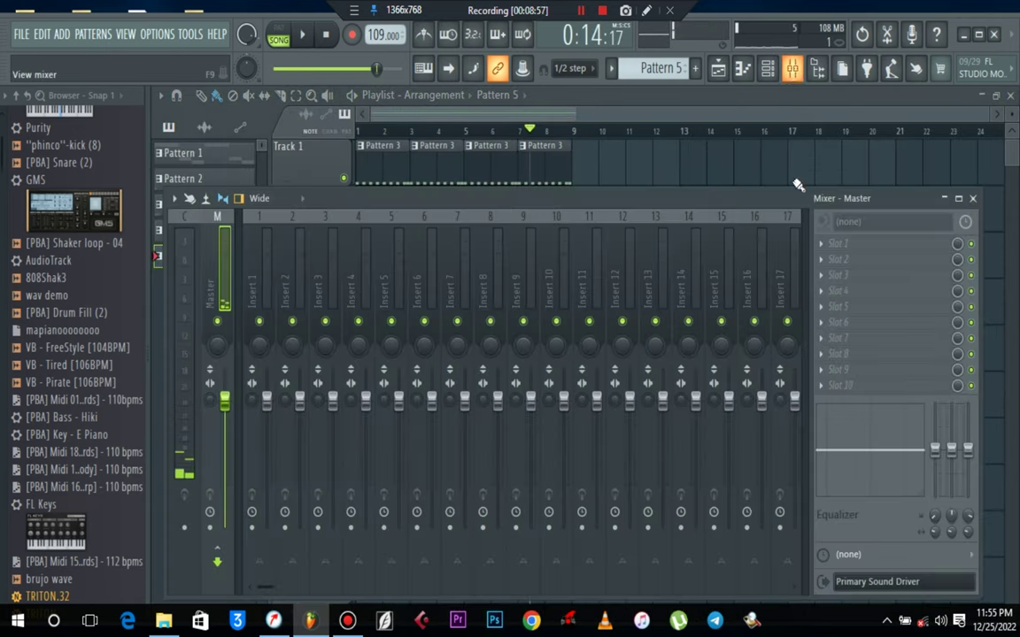
pyautogui.click(830, 354)
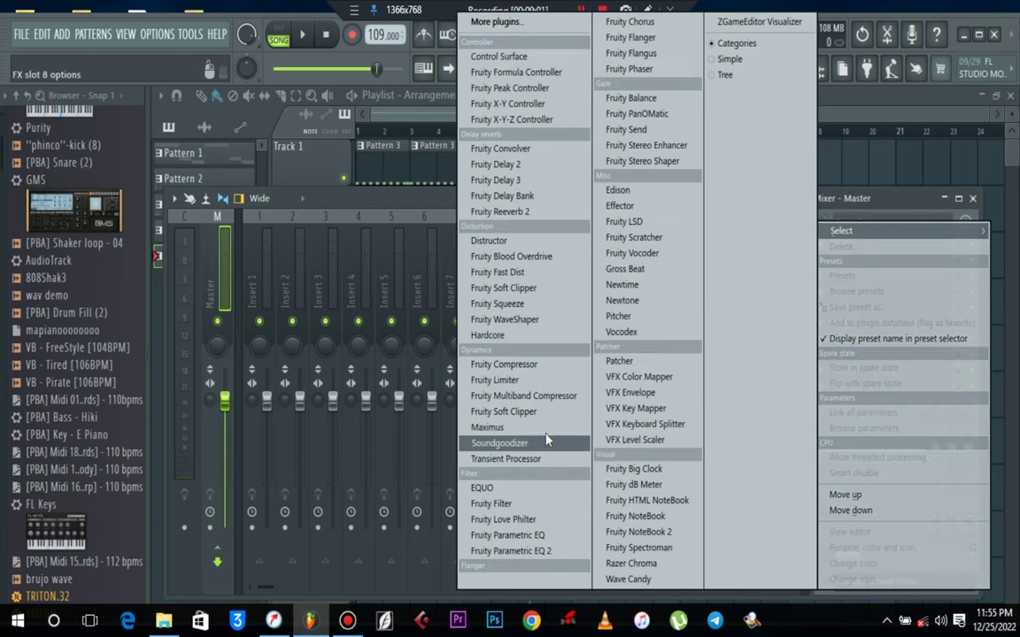
pyautogui.click(488, 427)
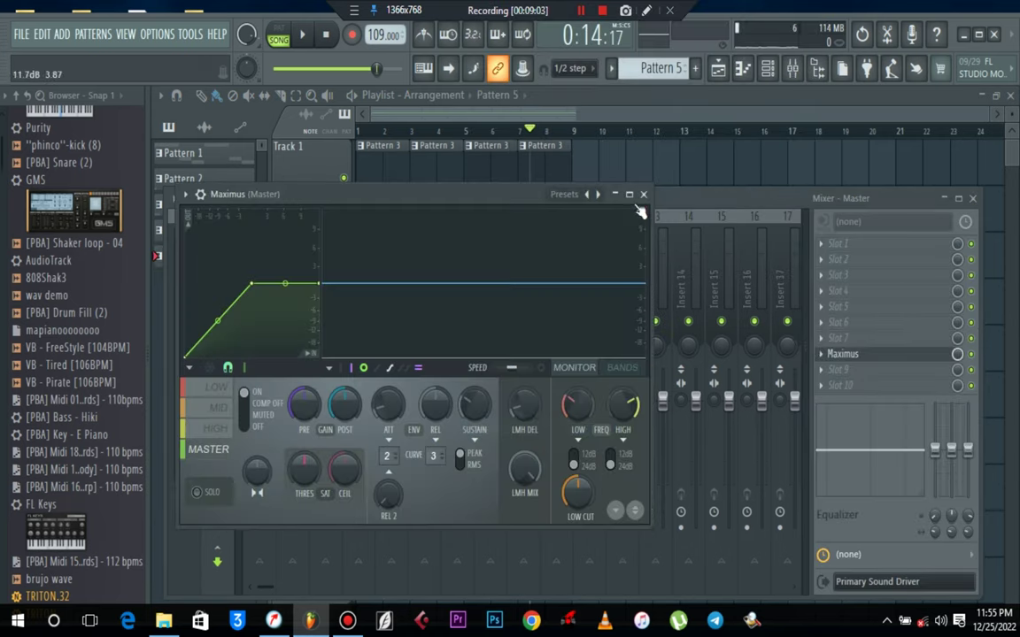
pyautogui.rightClick(598, 195)
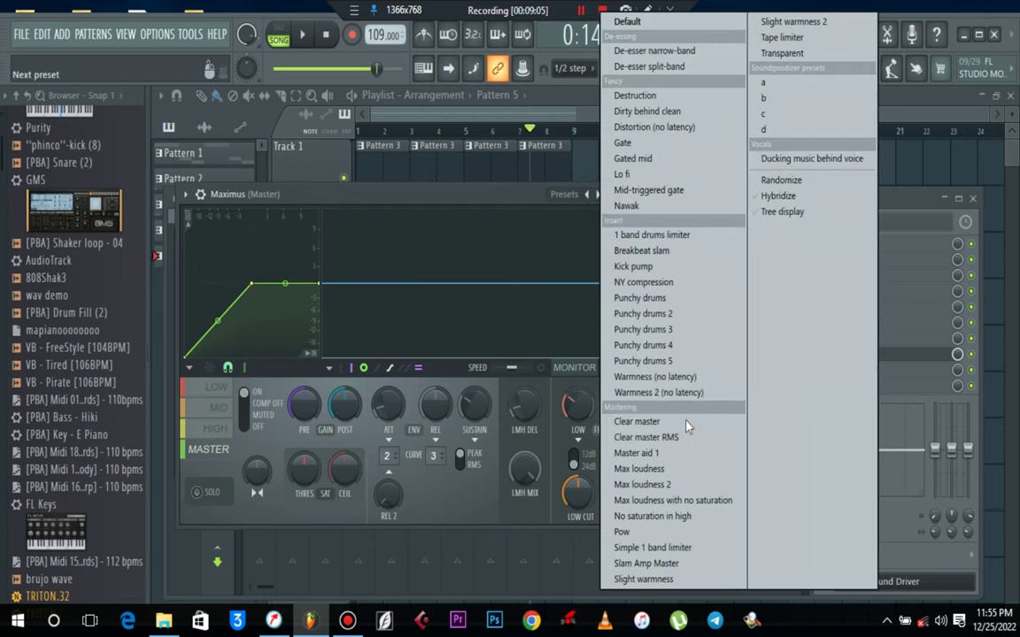
pyautogui.click(655, 436)
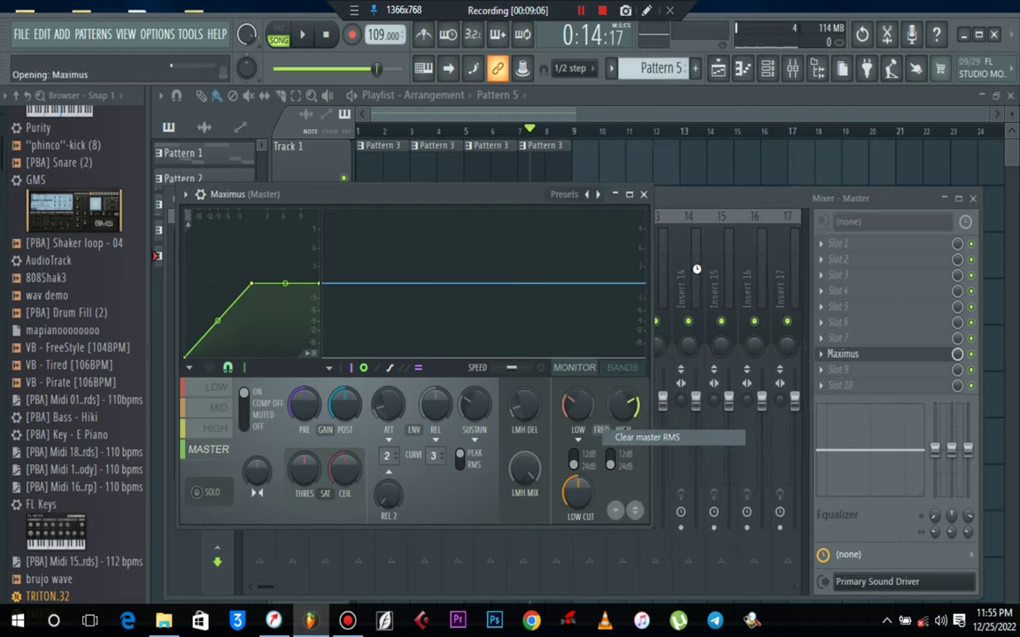
pyautogui.click(643, 195)
pyautogui.click(973, 199)
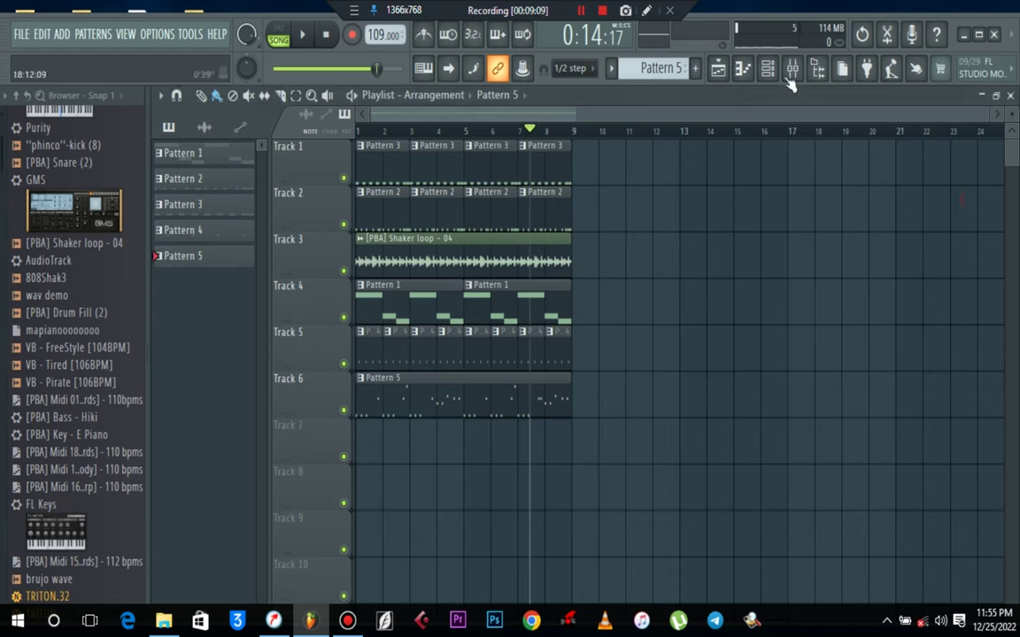
# Adjust the Log Drum channel's volume while the beat plays, and close the channel rack
pyautogui.press('space')
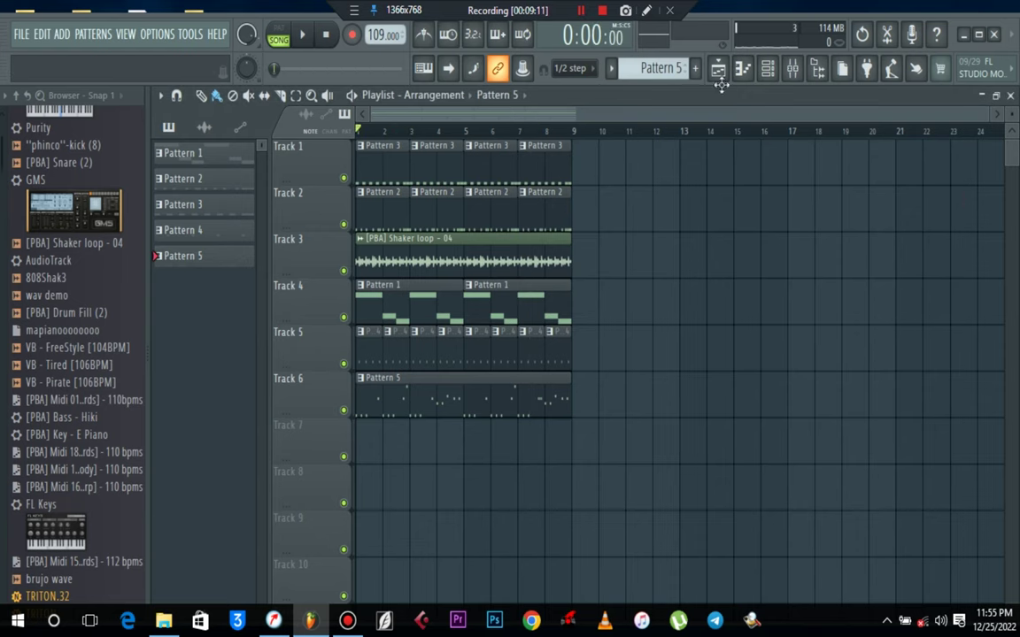
pyautogui.click(769, 69)
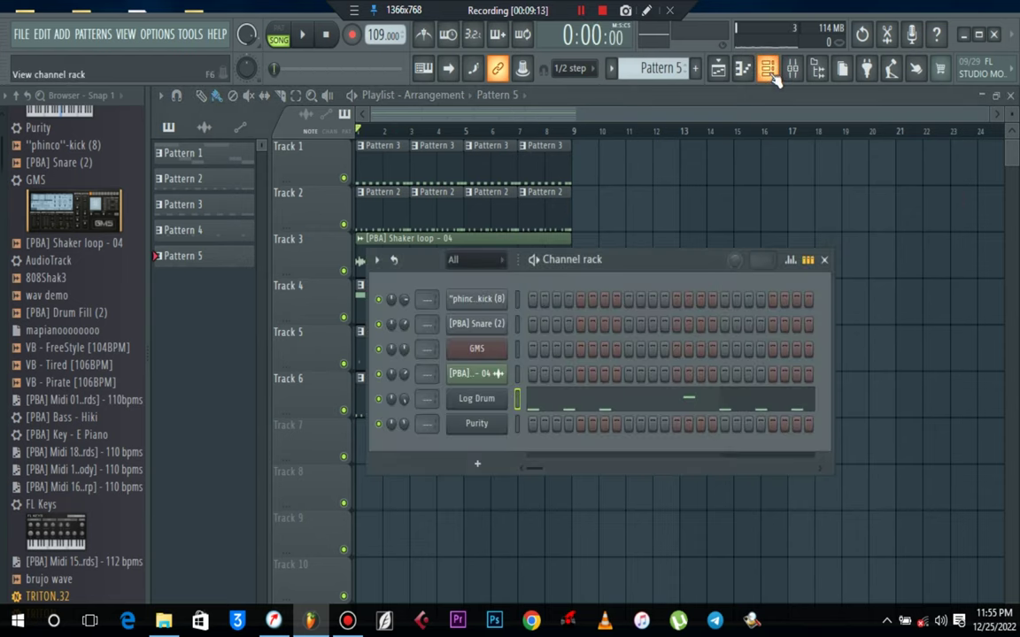
pyautogui.press('space')
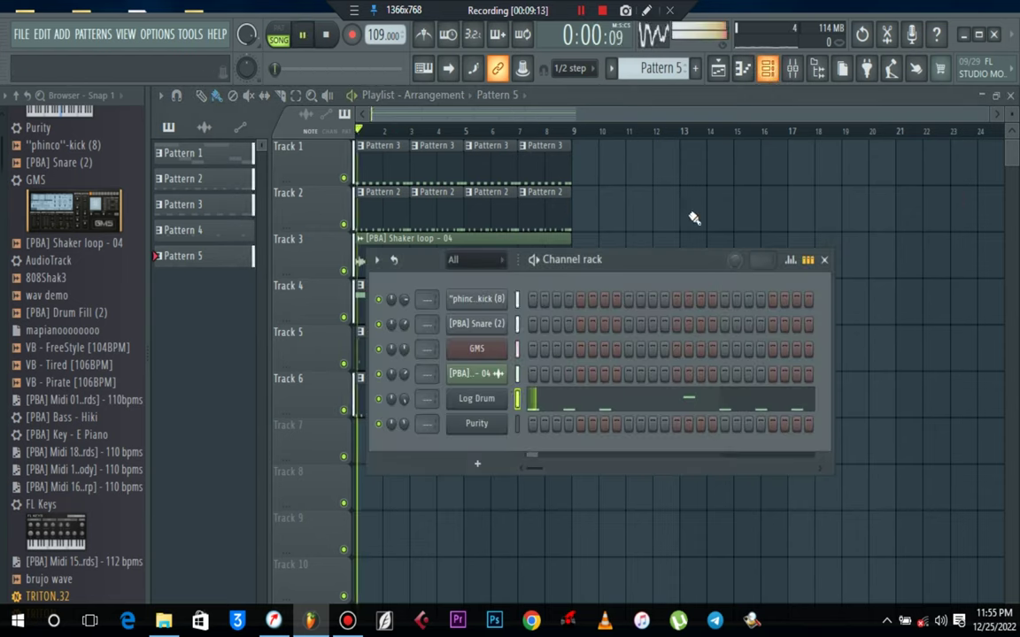
pyautogui.rightClick(403, 405)
pyautogui.click(423, 361)
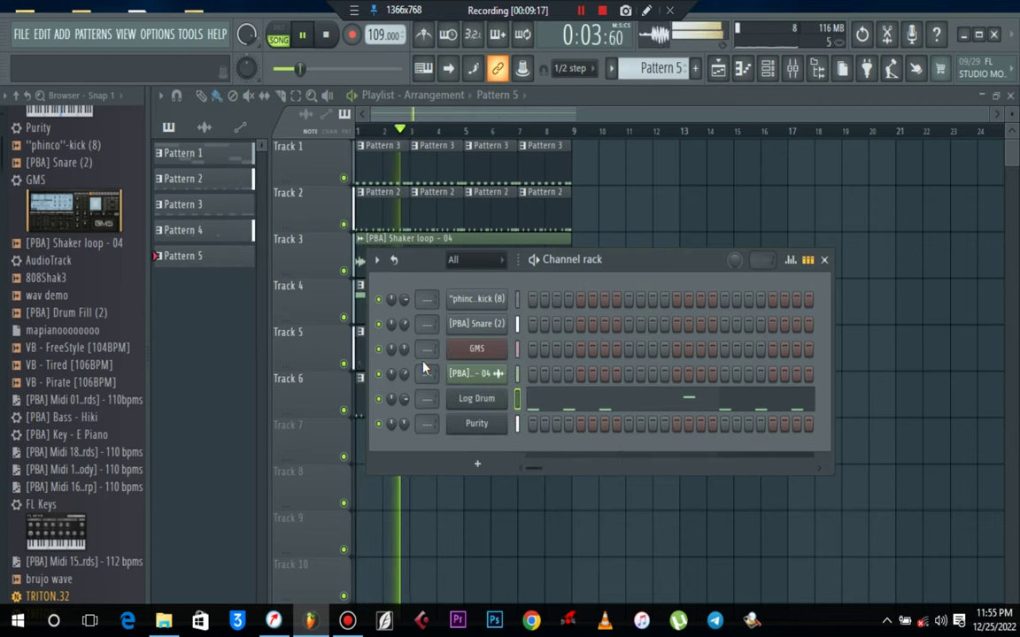
pyautogui.click(823, 259)
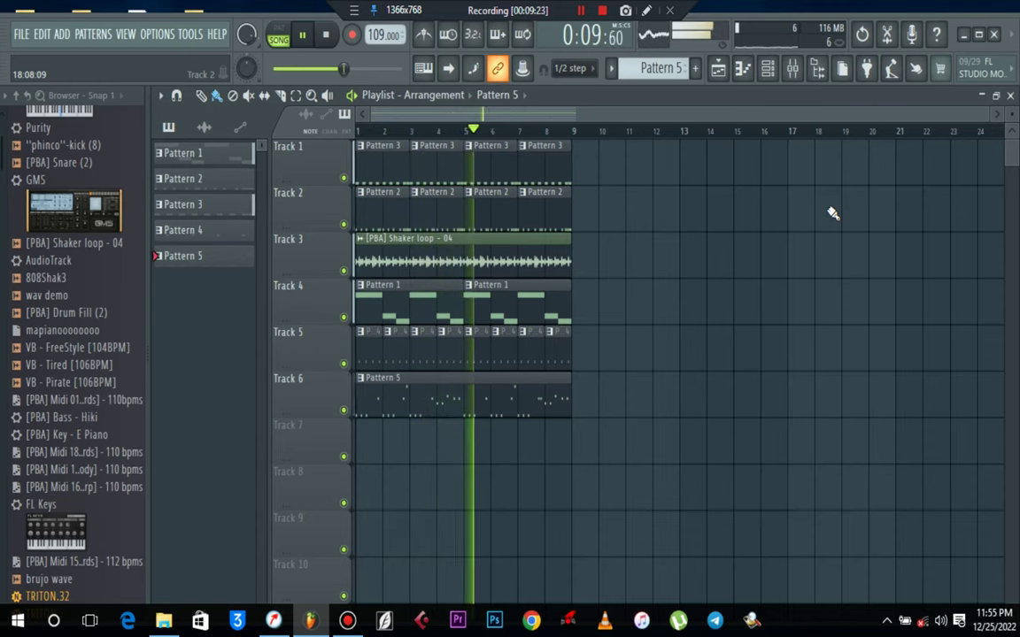
pyautogui.press('space')
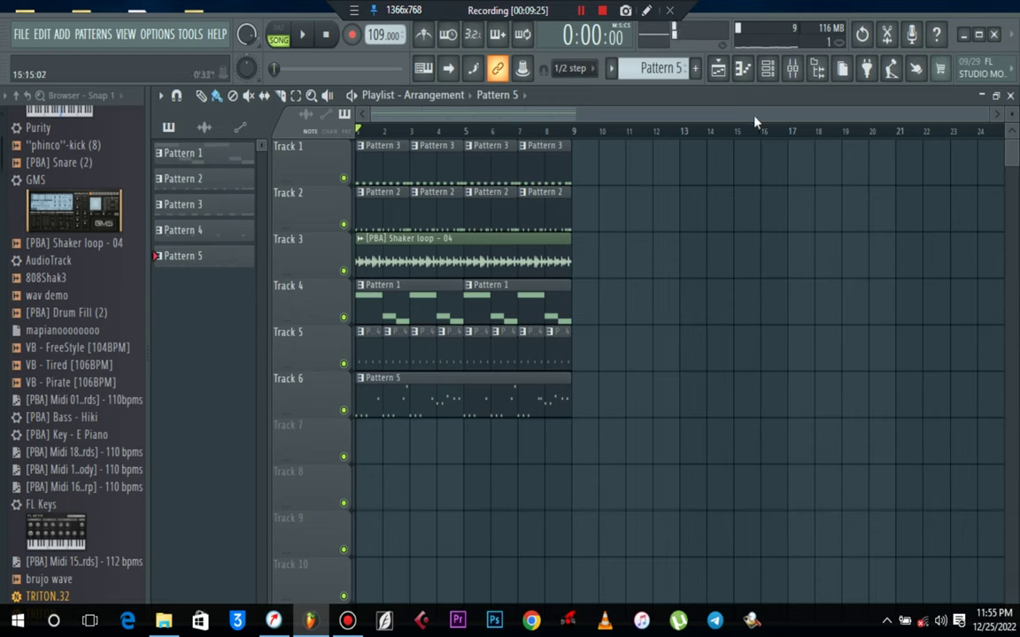
# Solo the kick channel and set its sample's quick fade out to 25% while listening to it
pyautogui.click(770, 71)
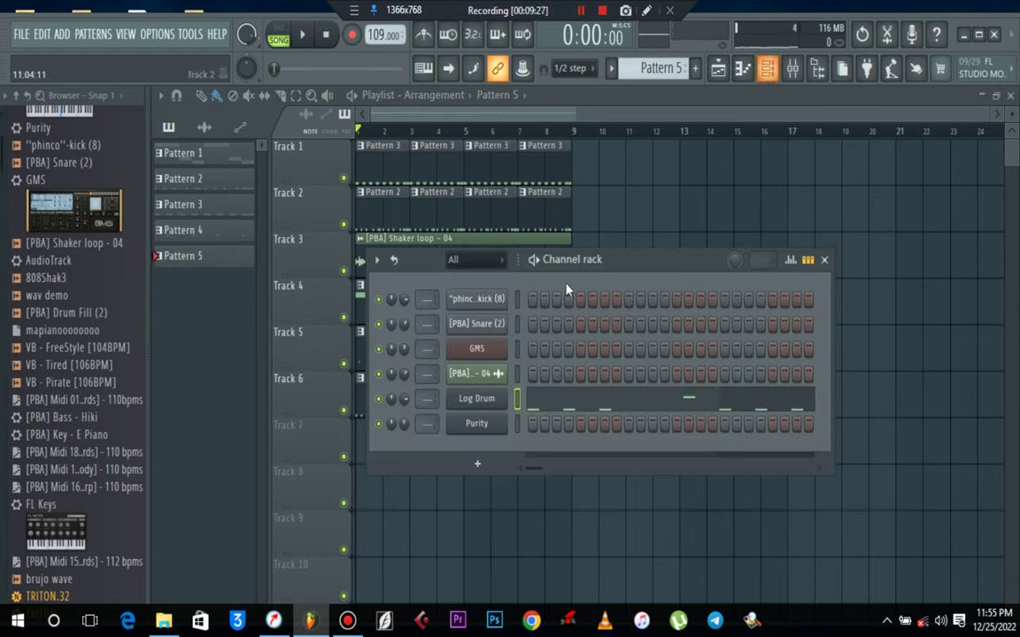
pyautogui.rightClick(382, 304)
pyautogui.click(397, 306)
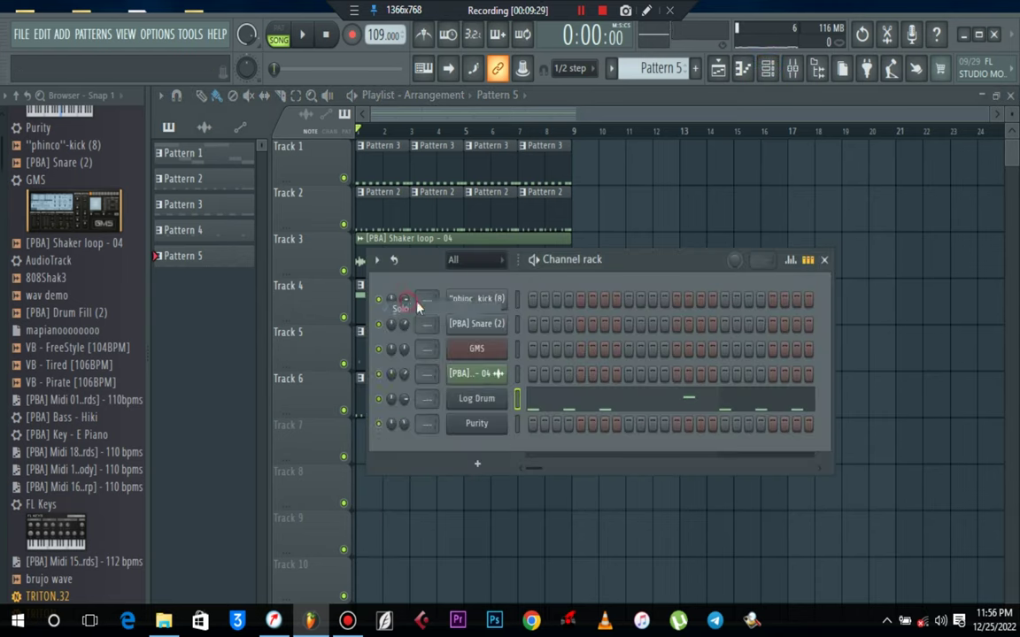
pyautogui.press('space')
pyautogui.click(471, 301)
pyautogui.press('space')
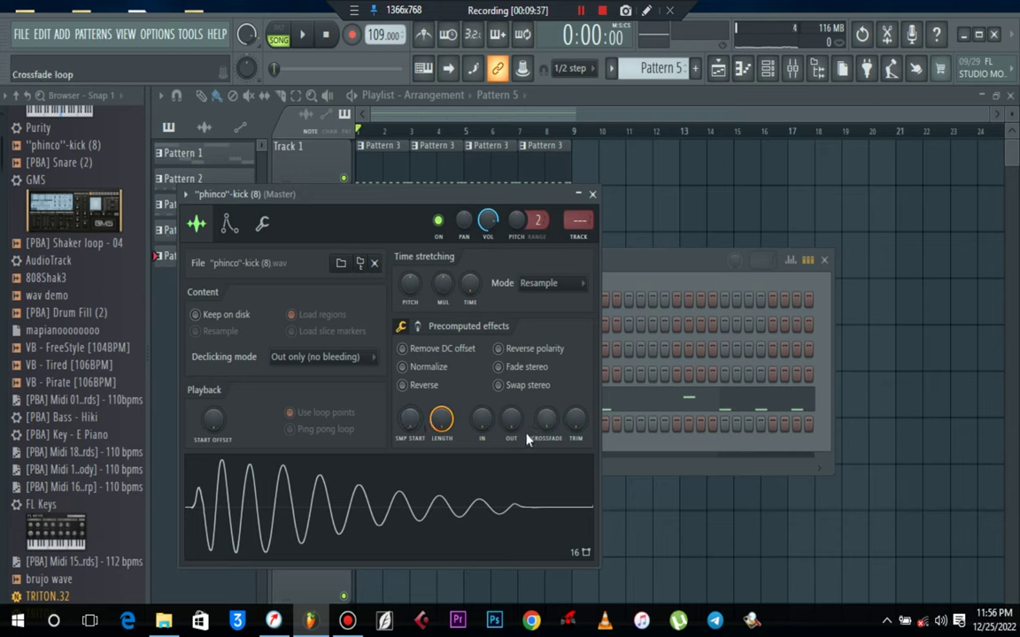
pyautogui.moveTo(512, 421); pyautogui.dragTo(511, 409)
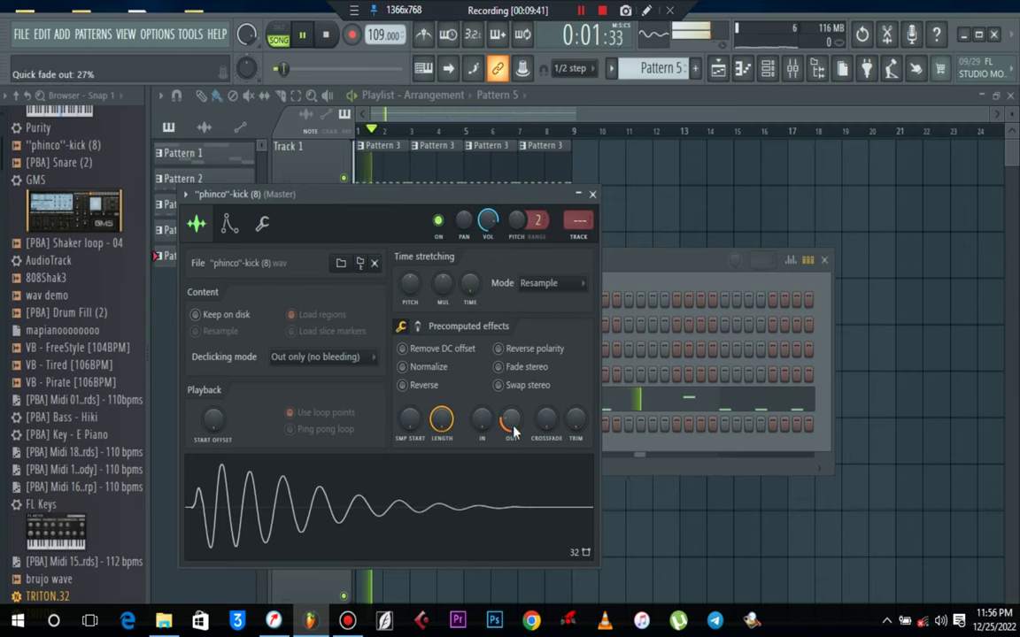
pyautogui.moveTo(514, 429)
pyautogui.mouseDown()
pyautogui.moveTo(514, 452)
pyautogui.moveTo(515, 416)
pyautogui.mouseUp()
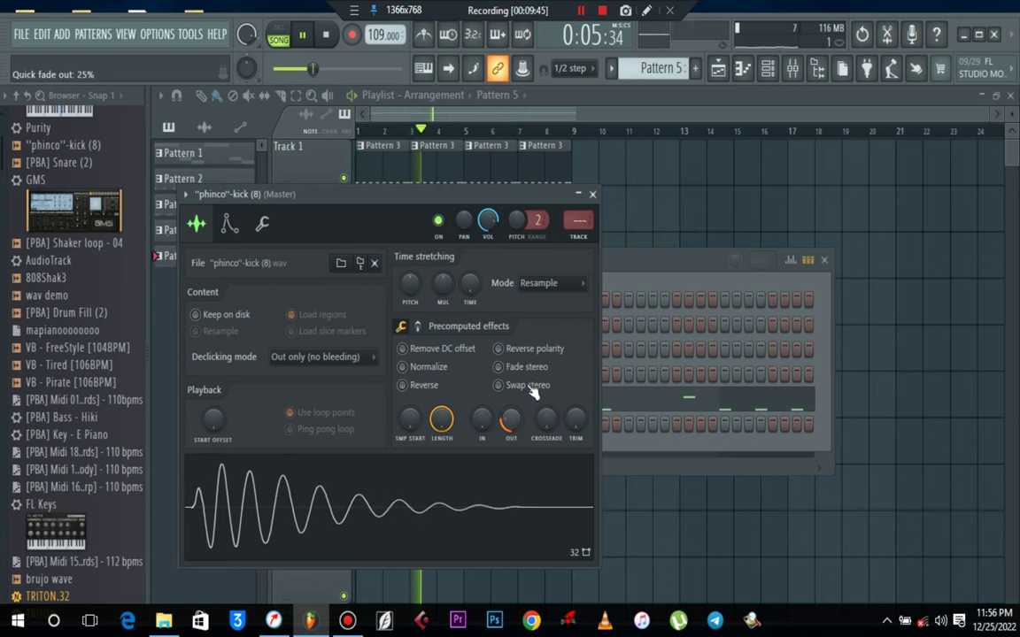
pyautogui.click(592, 195)
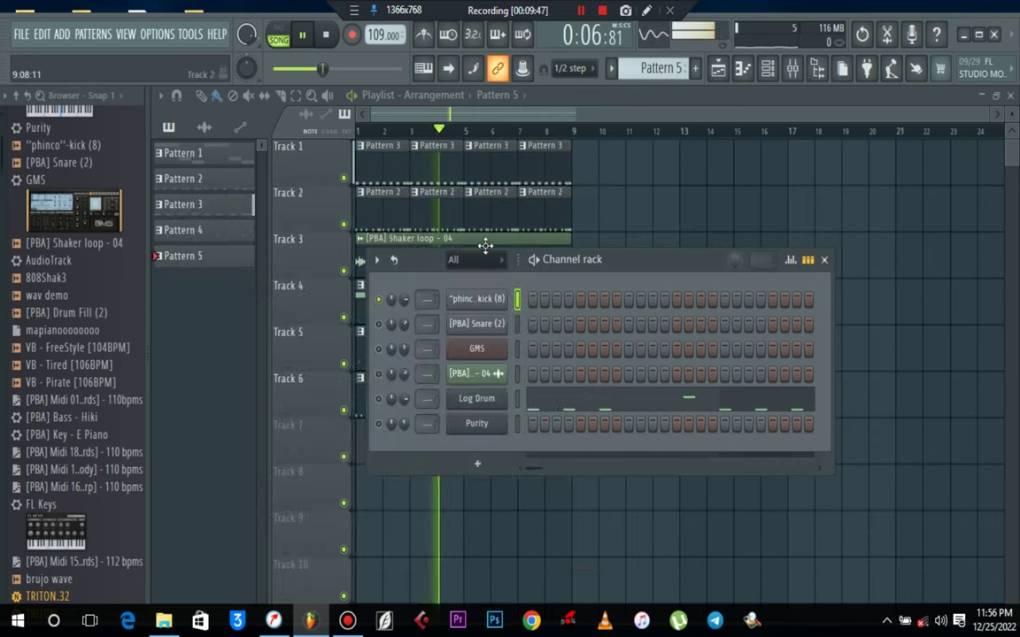
# Unsolo the kick and raise its channel volume against the full beat, leaving the channel rack closed
pyautogui.rightClick(381, 302)
pyautogui.click(398, 310)
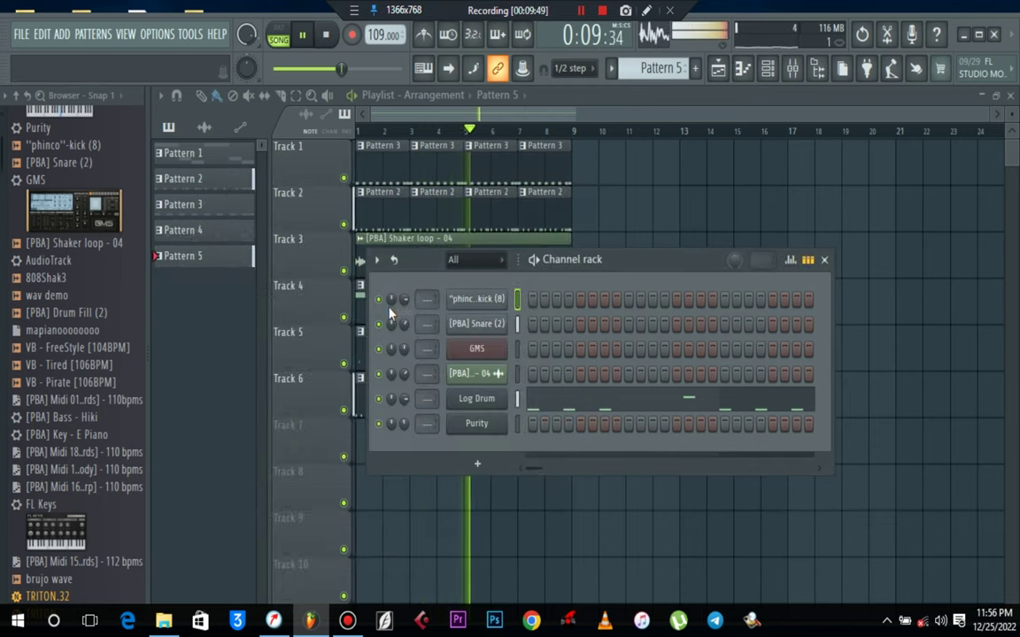
pyautogui.press('space')
pyautogui.press('space')
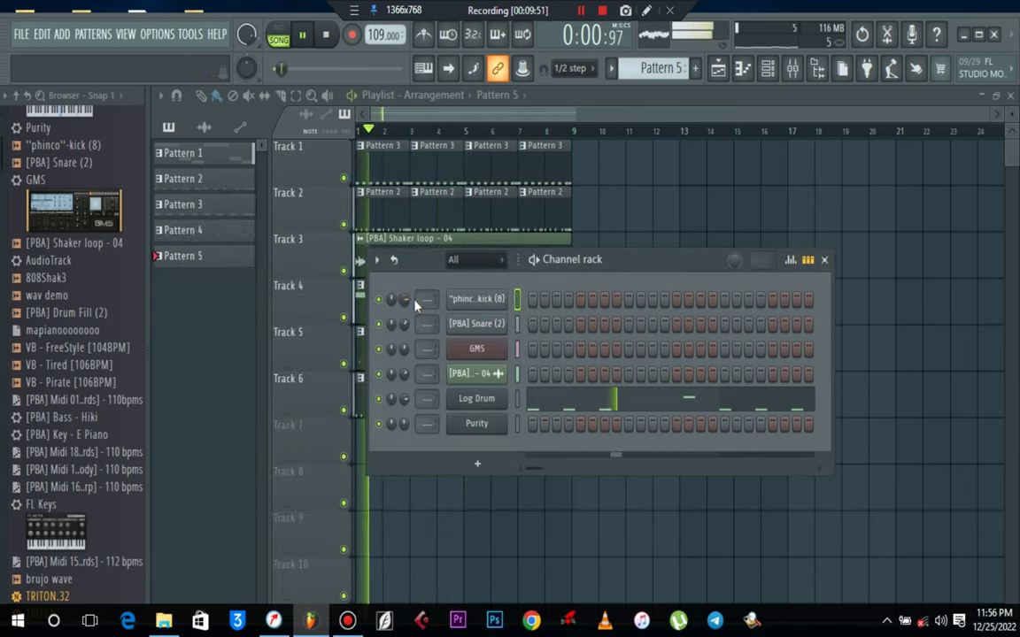
pyautogui.moveTo(404, 299); pyautogui.dragTo(404, 288)
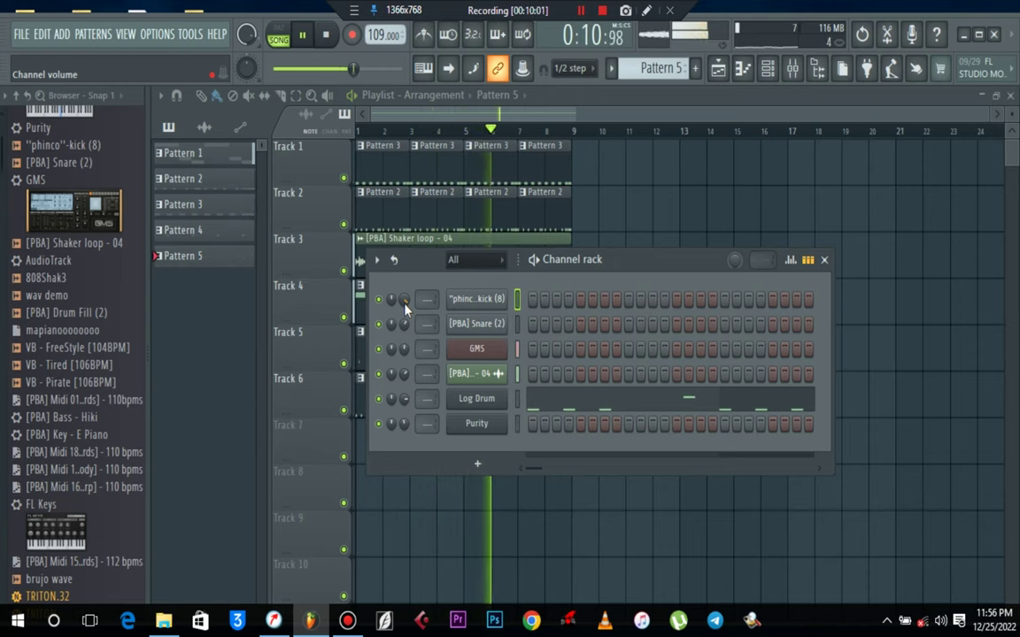
pyautogui.press('space')
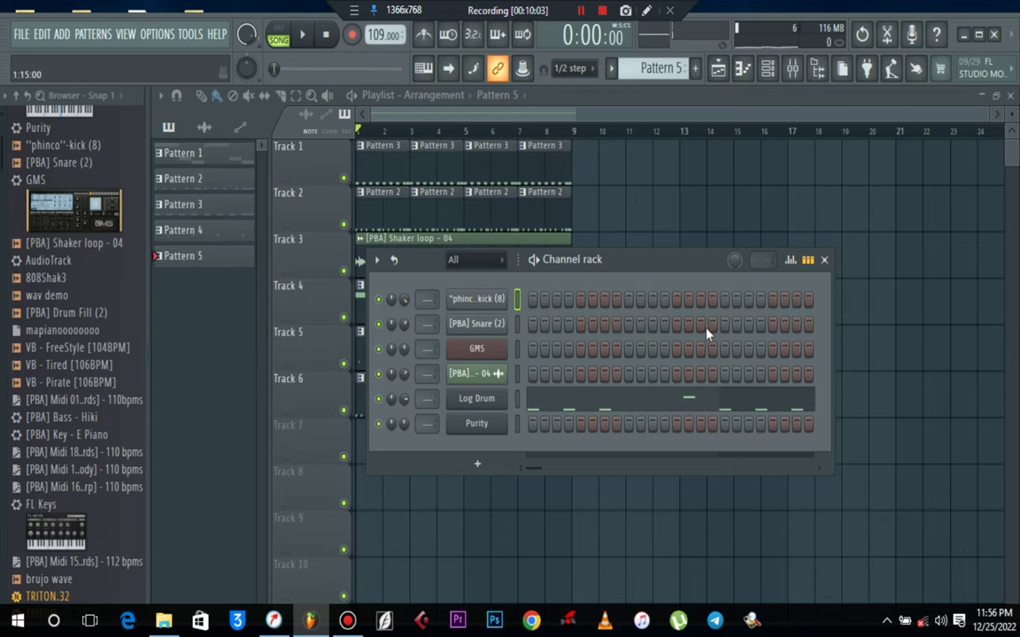
pyautogui.press('F6')
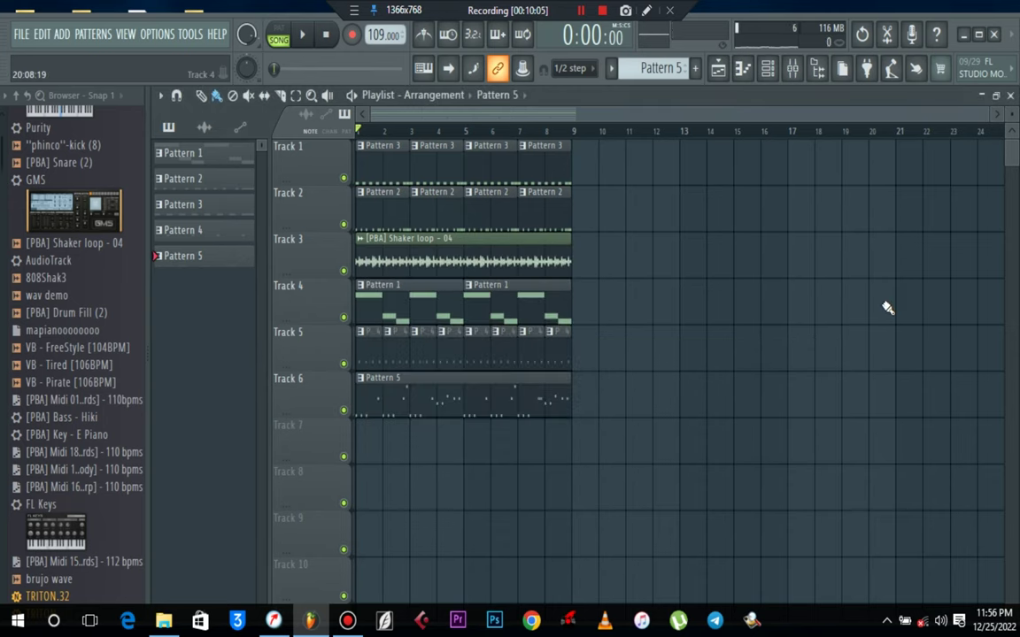